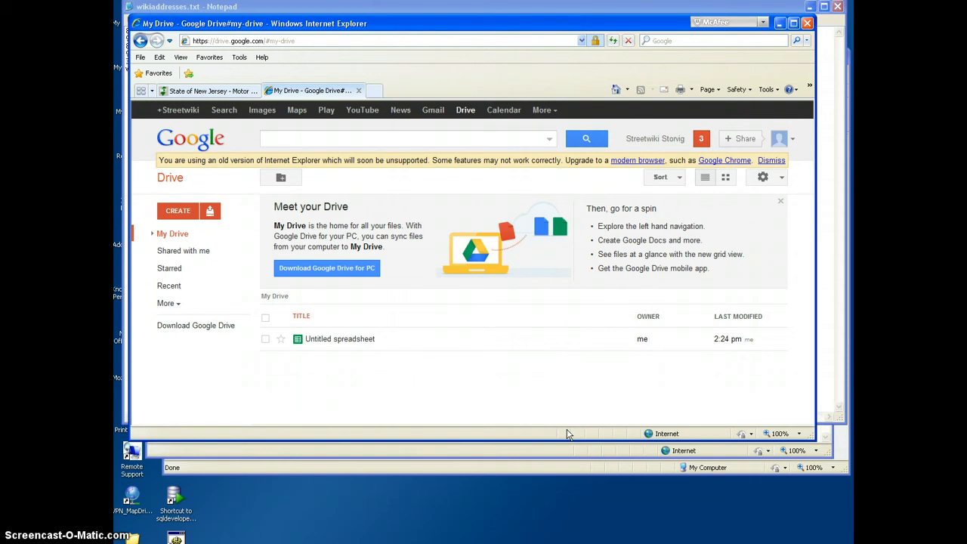
Step: Switch to wikiaddresses.txt in Notepad and examine the address rows and the tab gap separating them from their notes
{"action": "left_click", "coordinate": [521, 543]}
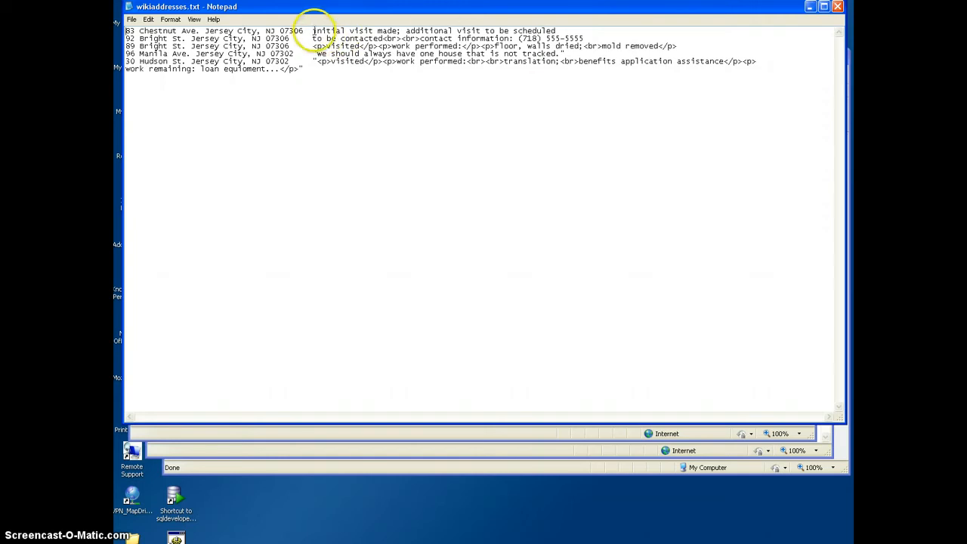
{"action": "left_click_drag", "start_coordinate": [304, 31], "coordinate": [313, 54]}
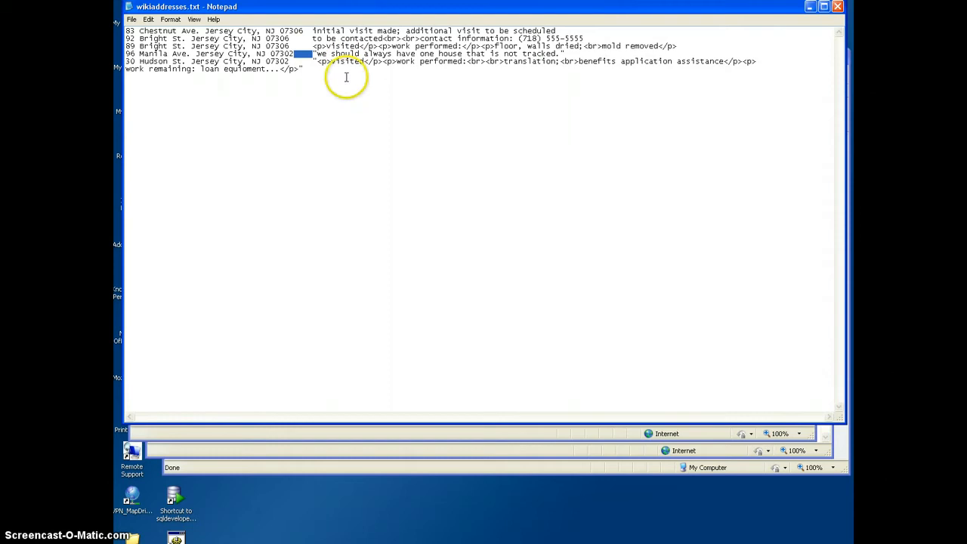
{"action": "left_click", "coordinate": [345, 81]}
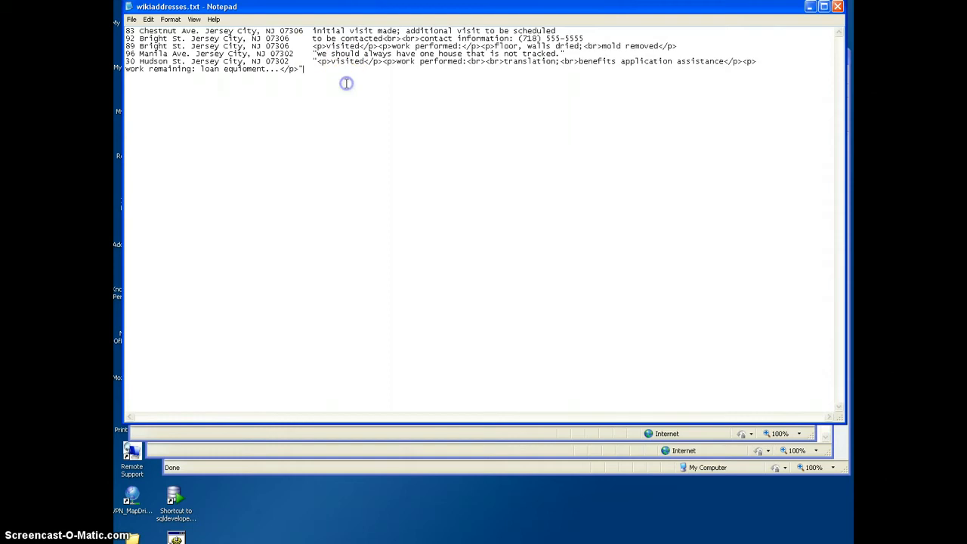
{"action": "left_click", "coordinate": [410, 156]}
Step: Return to Google Drive in Internet Explorer and create a new blank spreadsheet
{"action": "key", "text": "alt+Tab"}
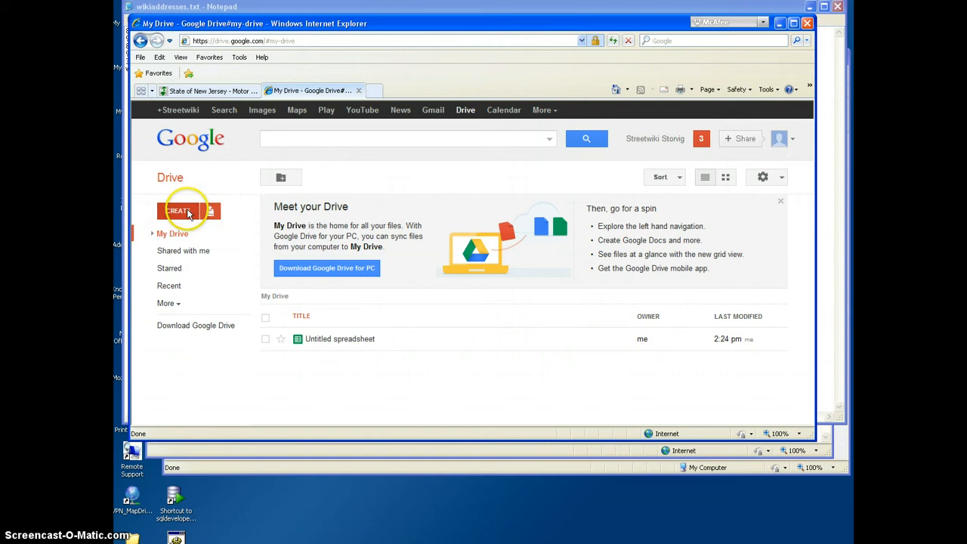
{"action": "left_click", "coordinate": [188, 213]}
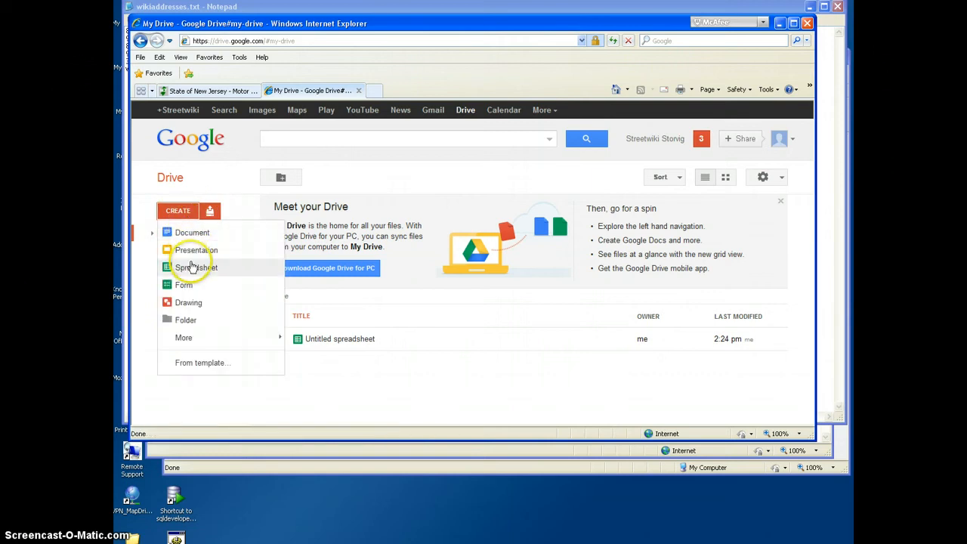
{"action": "left_click", "coordinate": [192, 268]}
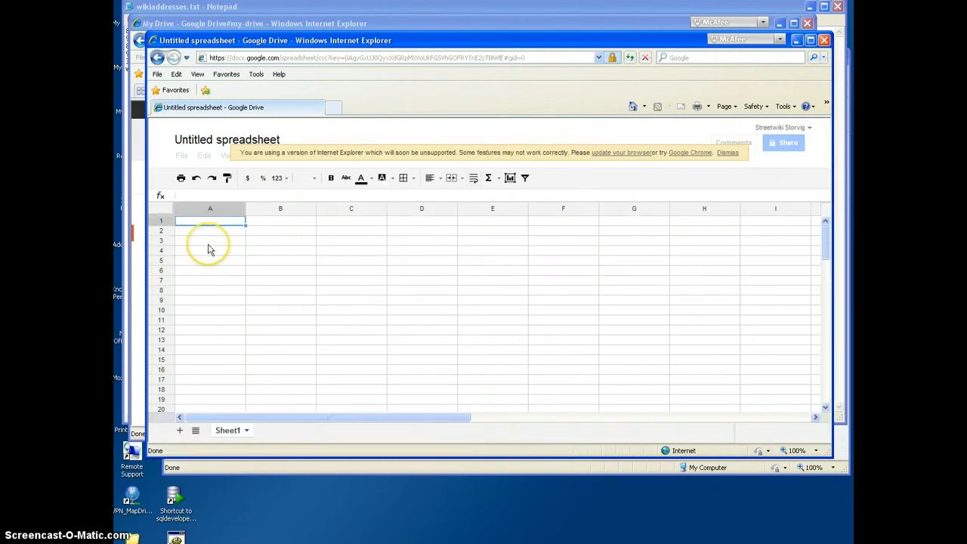
Step: Select the range A2:B20 for the map data and dismiss the unsupported-browser notice
{"action": "left_click", "coordinate": [206, 232]}
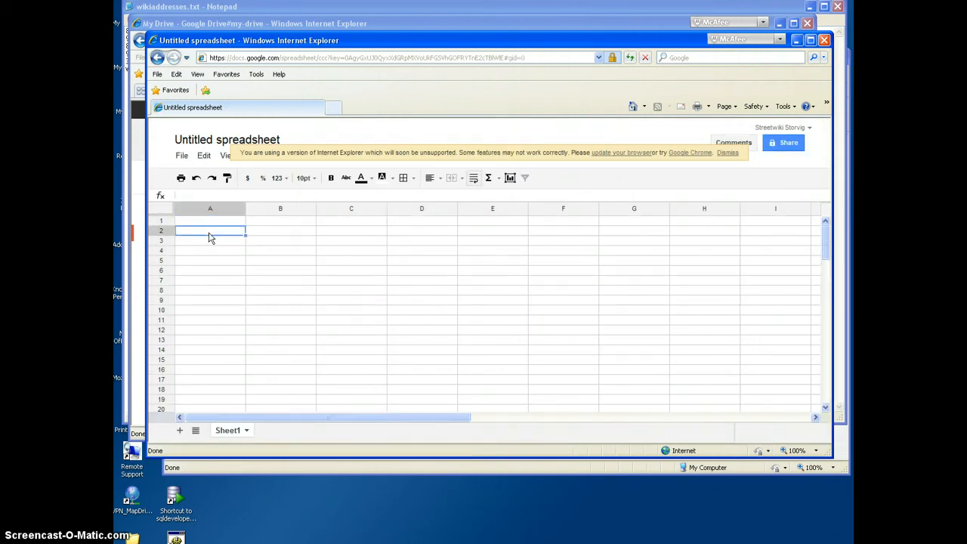
{"action": "left_click_drag", "start_coordinate": [209, 237], "coordinate": [254, 405]}
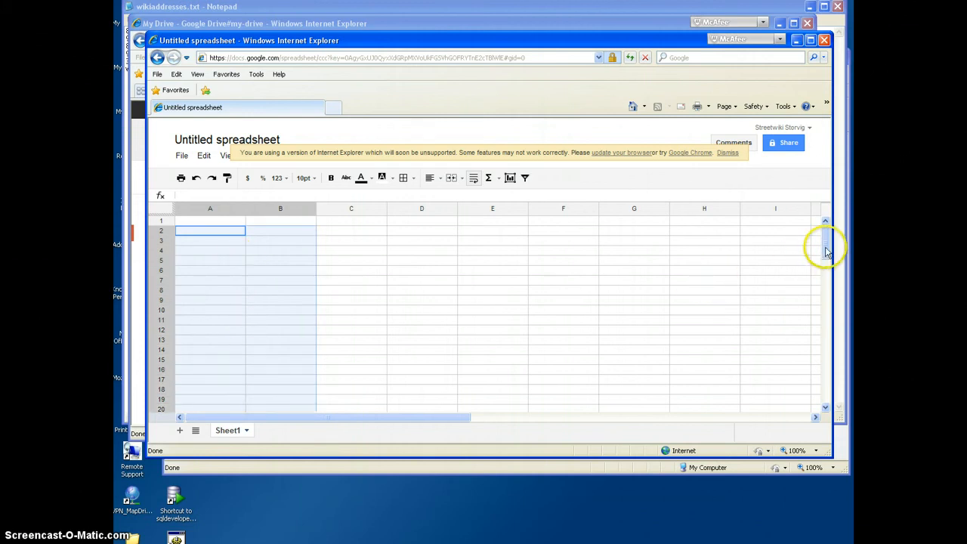
{"action": "left_click_drag", "start_coordinate": [826, 252], "coordinate": [826, 251]}
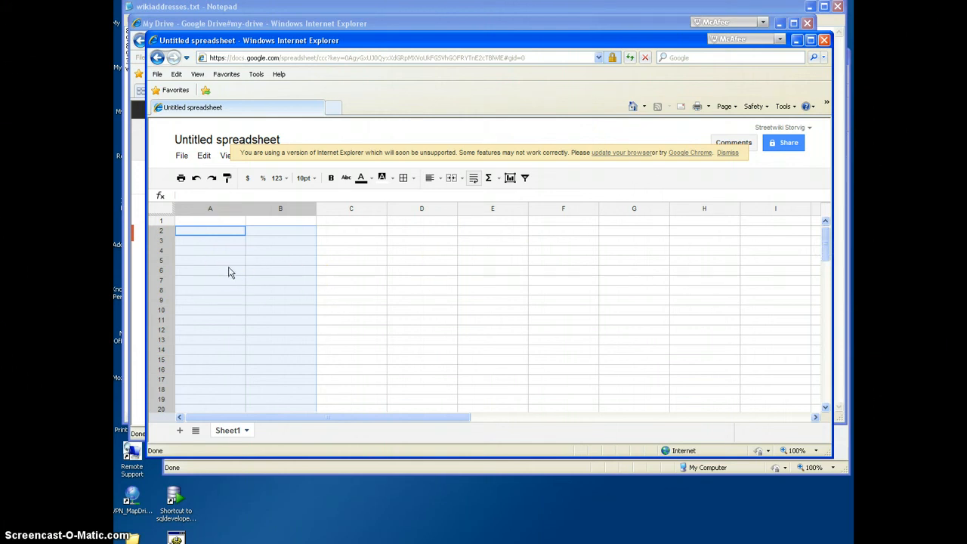
{"action": "left_click", "coordinate": [725, 153]}
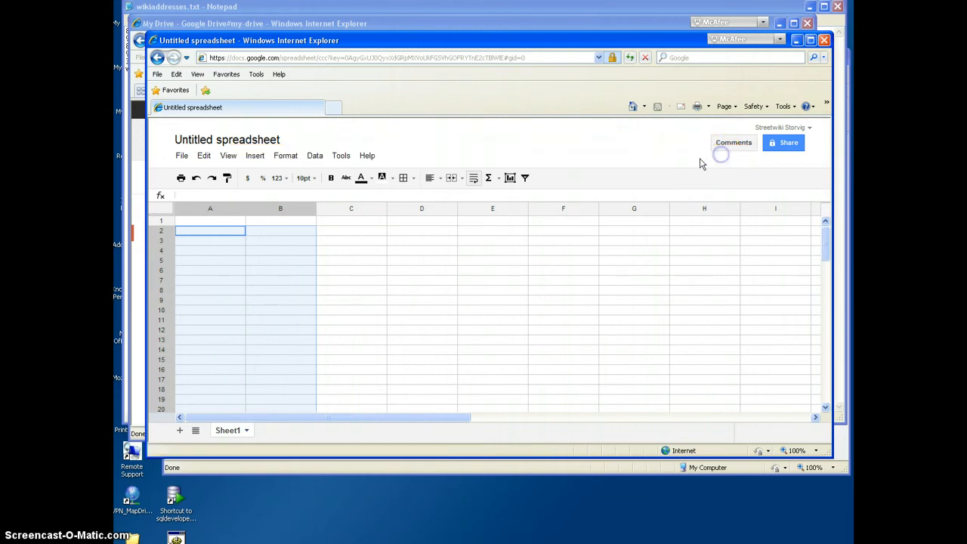
Step: Insert the Google "Map" gadget from the Maps category into the spreadsheet
{"action": "left_click", "coordinate": [255, 156]}
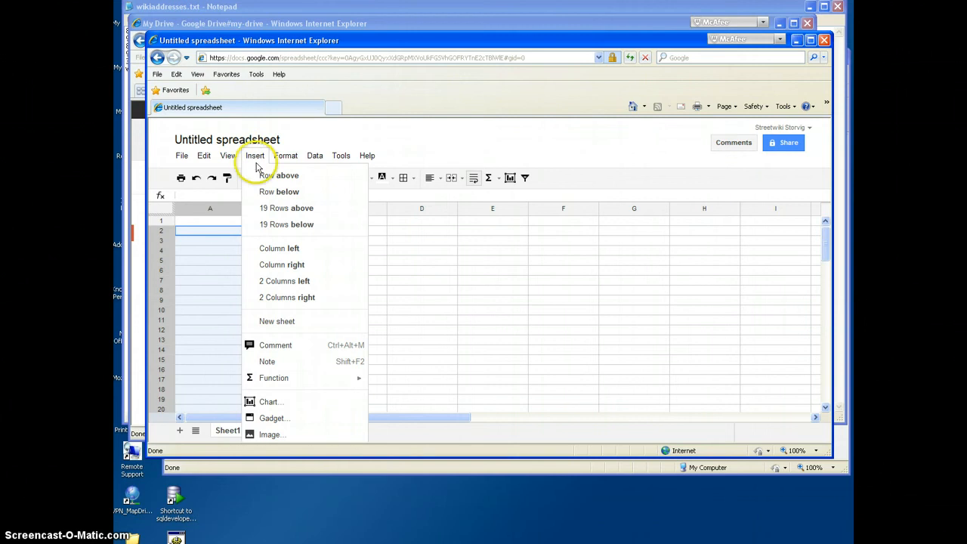
{"action": "left_click", "coordinate": [272, 420]}
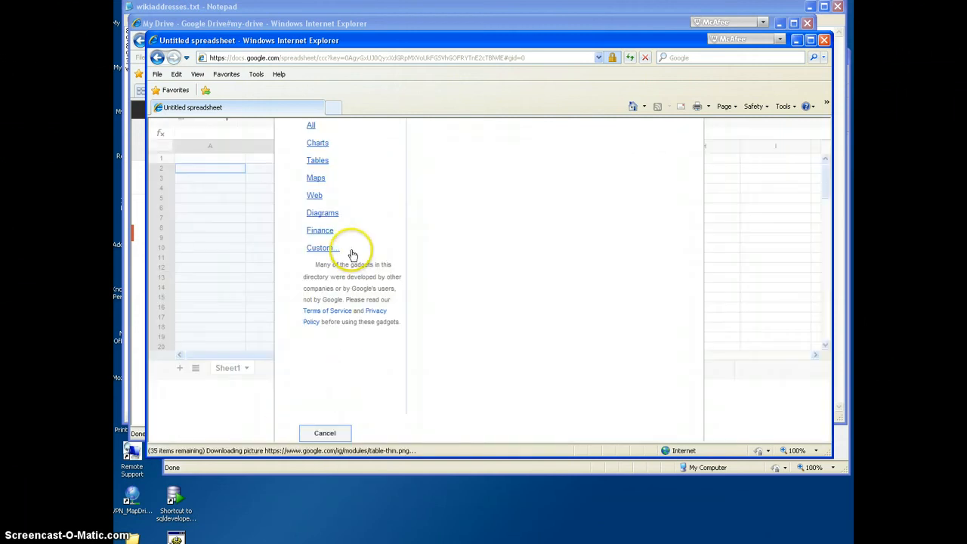
{"action": "left_click", "coordinate": [318, 179]}
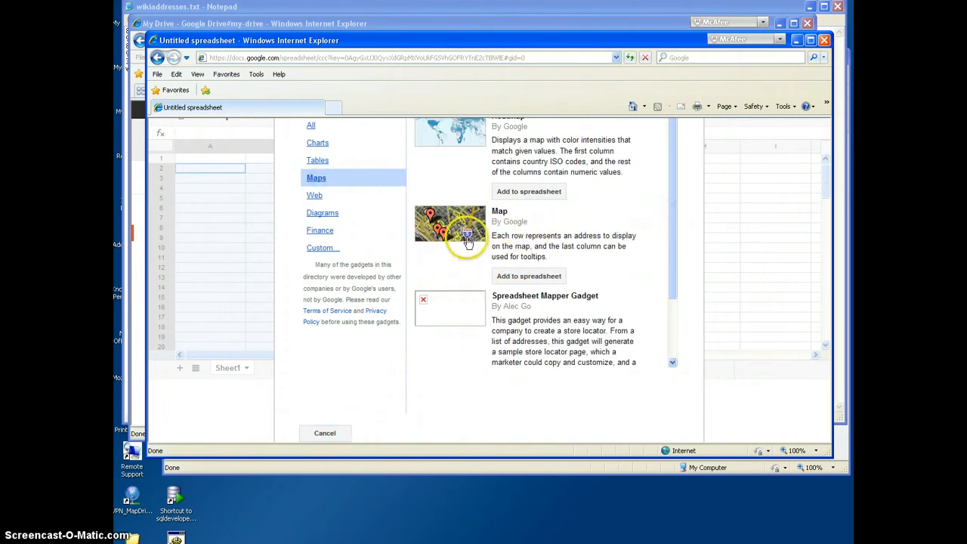
{"action": "left_click", "coordinate": [527, 278]}
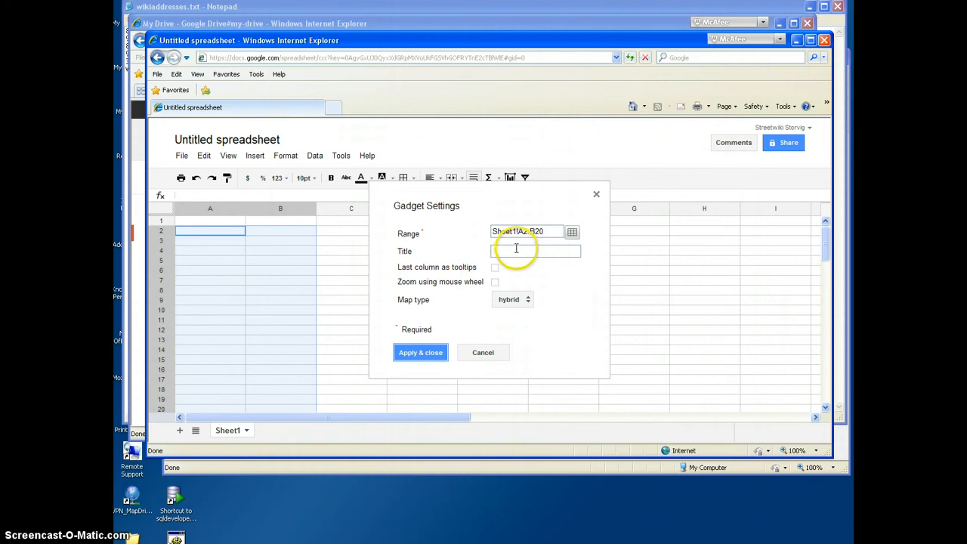
Step: Title the map gadget "house-to-house", enable last column as tooltips and mouse-wheel zoom, set the map type to normal, and apply
{"action": "left_click", "coordinate": [517, 249]}
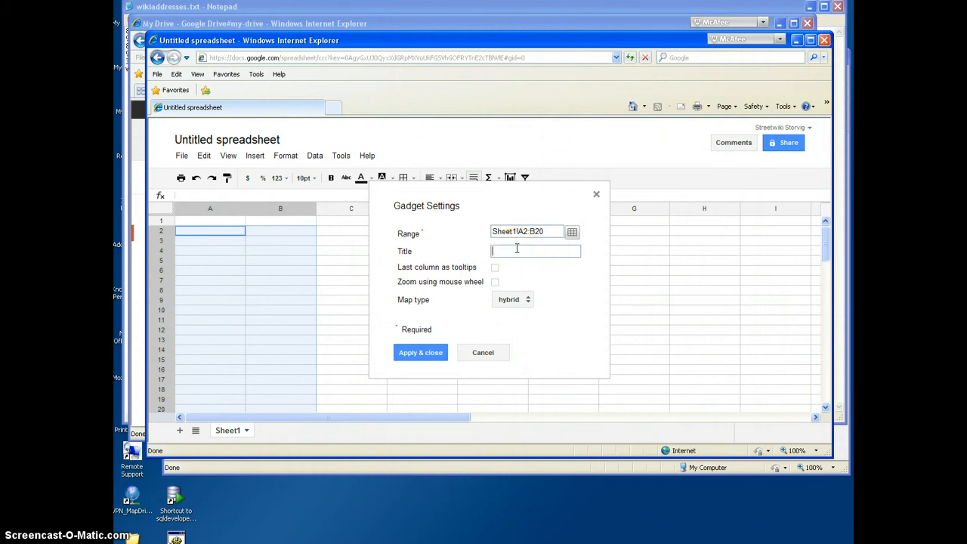
{"action": "type", "text": "house-to-house"}
{"action": "left_click", "coordinate": [495, 268]}
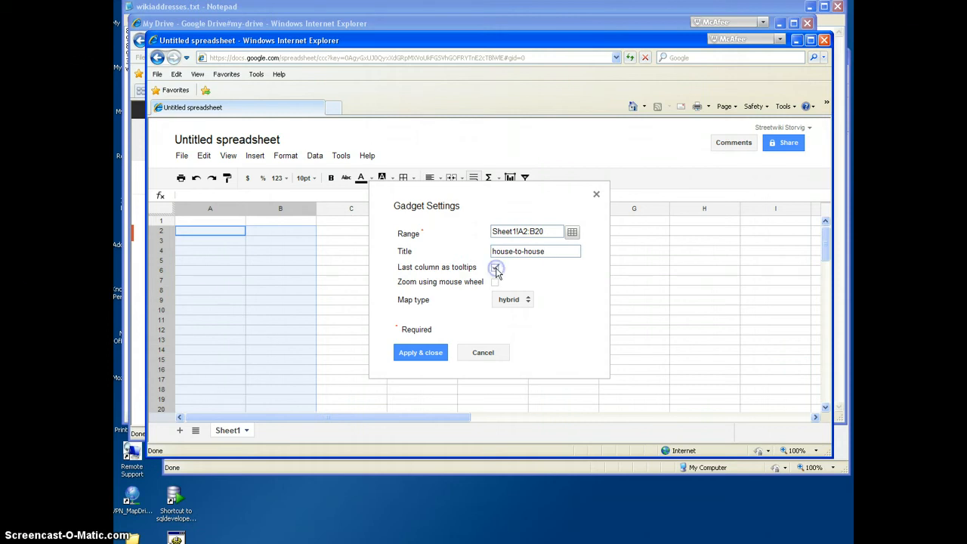
{"action": "left_click", "coordinate": [496, 282]}
{"action": "left_click", "coordinate": [495, 283]}
{"action": "left_click", "coordinate": [526, 300]}
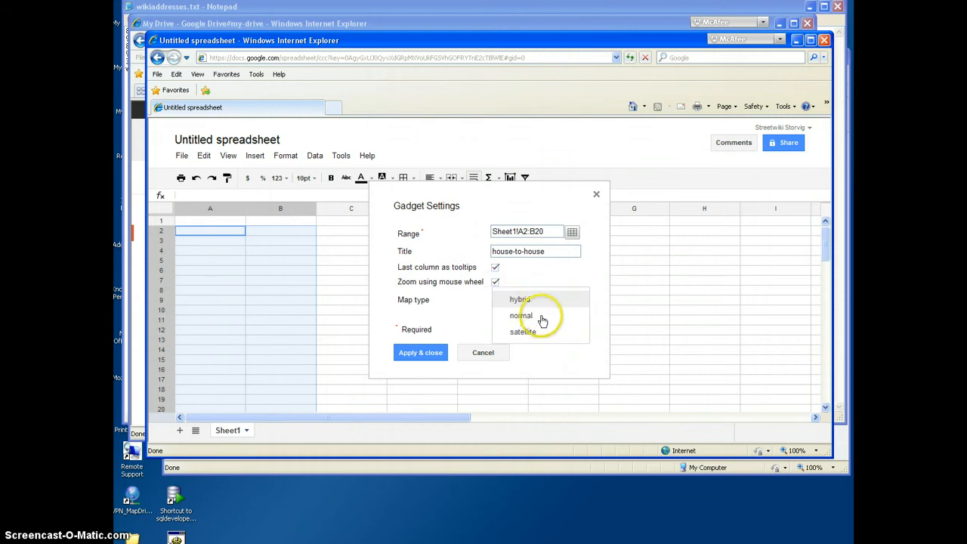
{"action": "left_click", "coordinate": [538, 316]}
{"action": "left_click", "coordinate": [442, 356]}
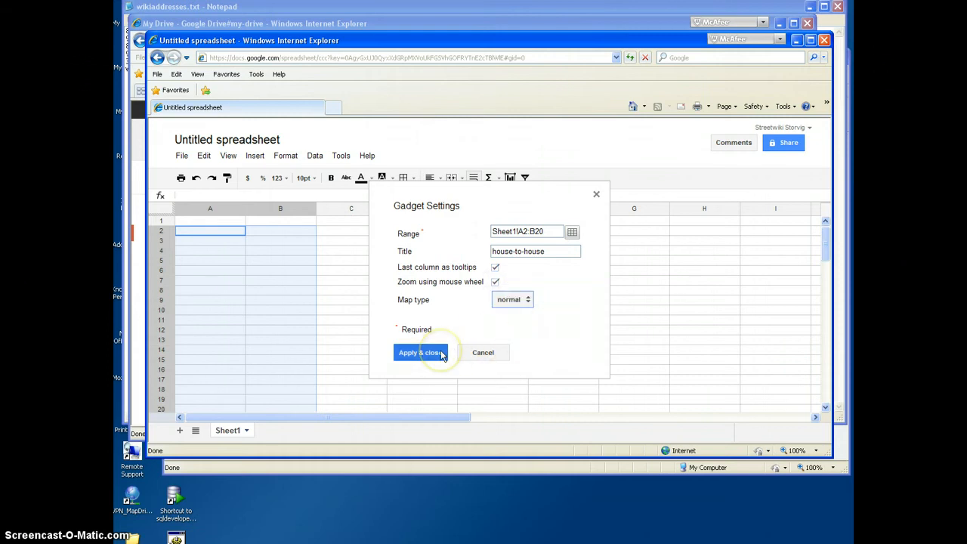
{"action": "left_click", "coordinate": [442, 355]}
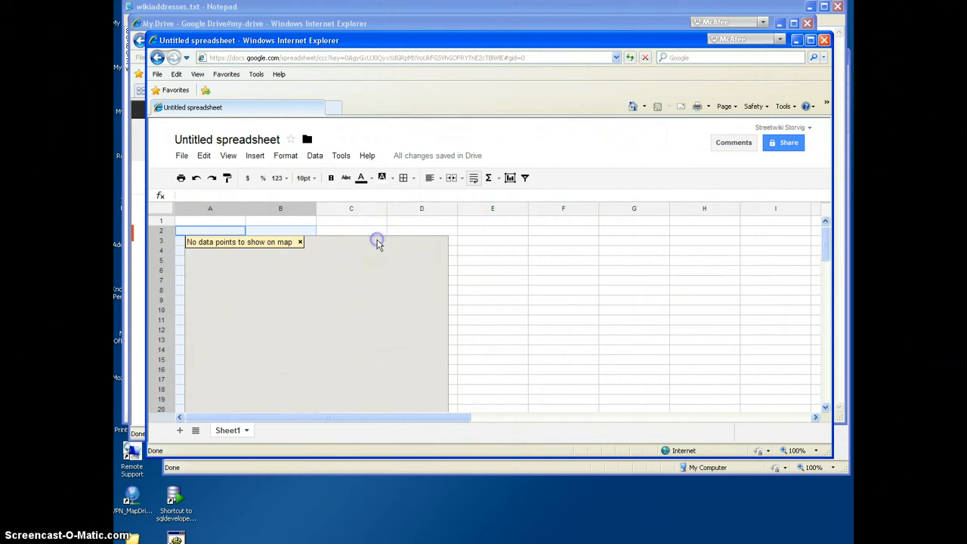
Step: Move the map gadget to columns F through I, clear of the data range, and enlarge the browser window
{"action": "left_click", "coordinate": [378, 240]}
{"action": "left_click_drag", "start_coordinate": [358, 226], "coordinate": [611, 238]}
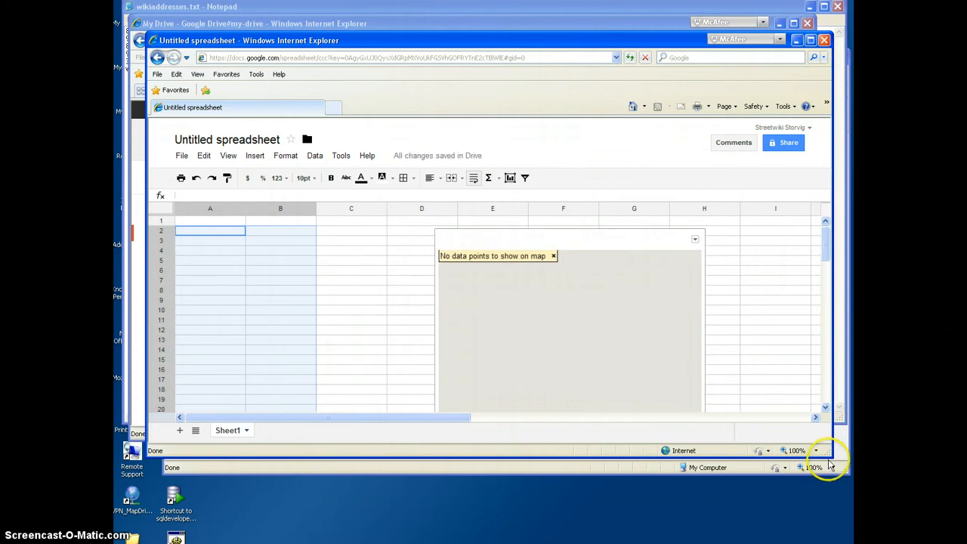
{"action": "left_click_drag", "start_coordinate": [831, 457], "coordinate": [855, 538]}
{"action": "left_click_drag", "start_coordinate": [492, 43], "coordinate": [461, 15]}
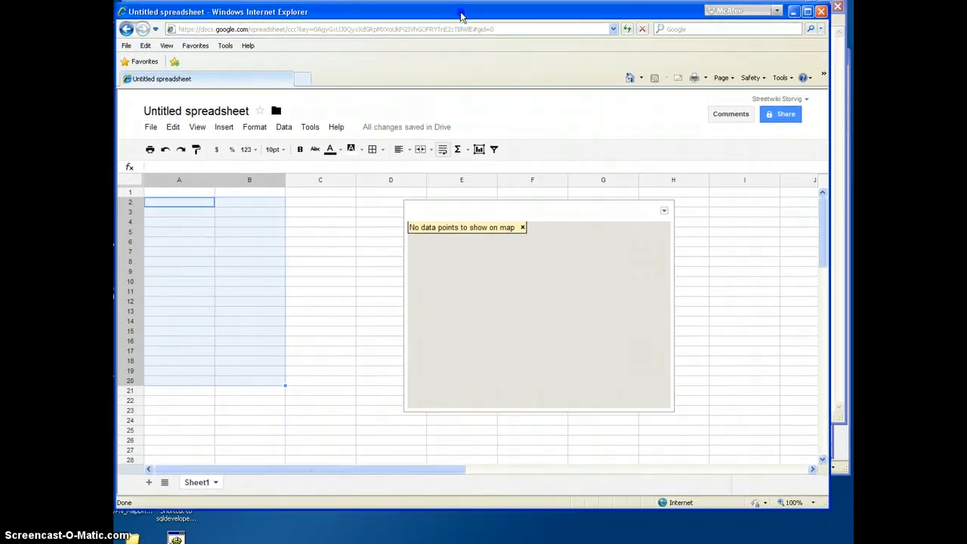
{"action": "left_click_drag", "start_coordinate": [828, 507], "coordinate": [846, 531]}
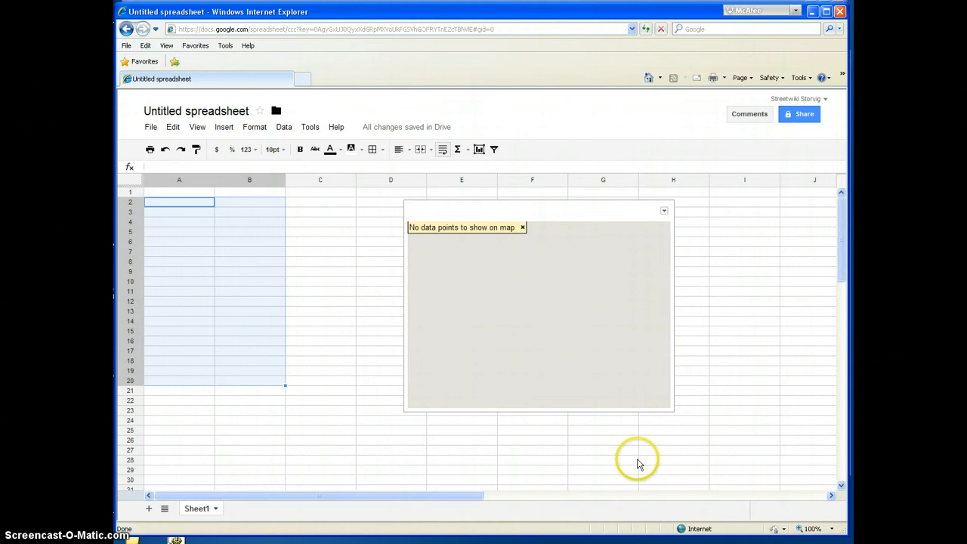
{"action": "left_click", "coordinate": [520, 212]}
{"action": "left_click_drag", "start_coordinate": [521, 213], "coordinate": [617, 203]}
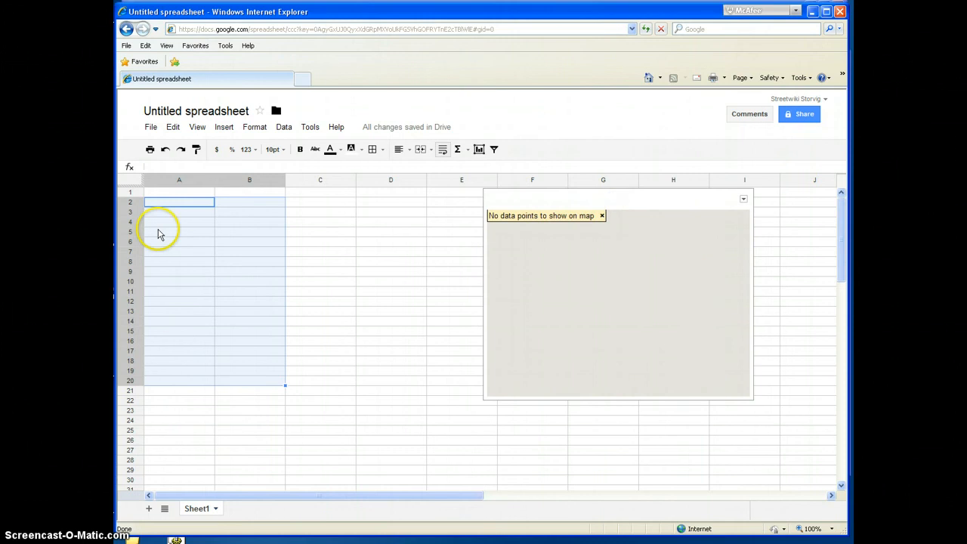
Step: Switch to wikiaddresses.txt in Notepad and copy all the address and note rows
{"action": "key", "text": "alt+Tab"}
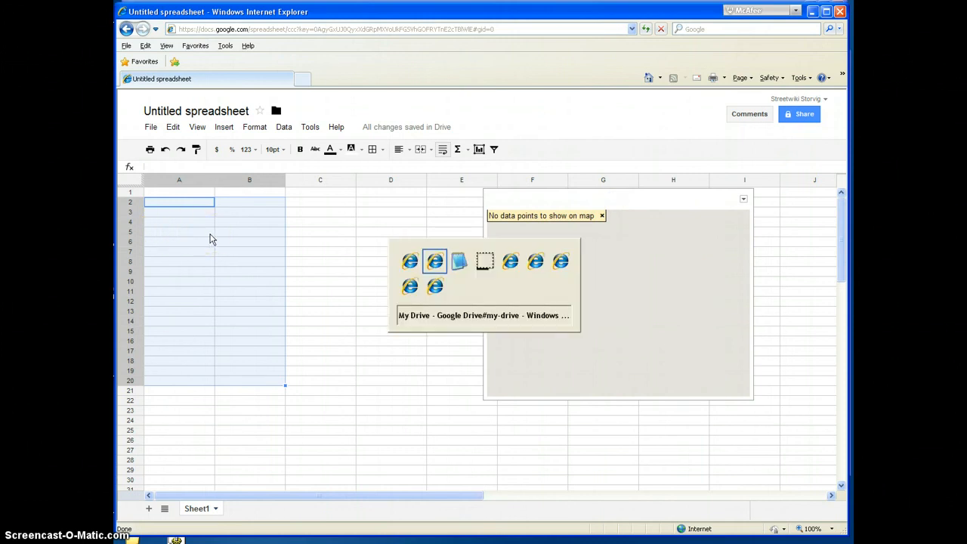
{"action": "key", "text": "alt+Tab"}
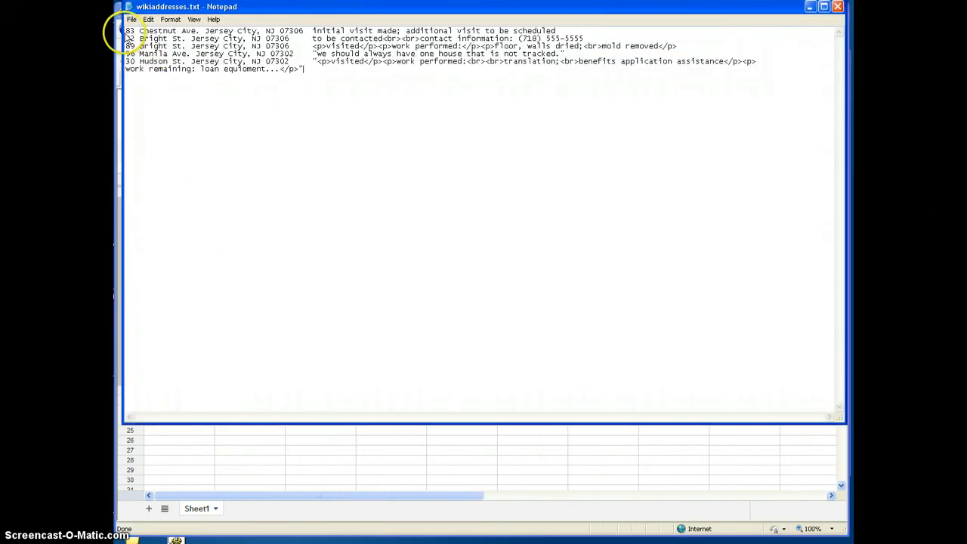
{"action": "left_click_drag", "start_coordinate": [125, 31], "coordinate": [325, 73]}
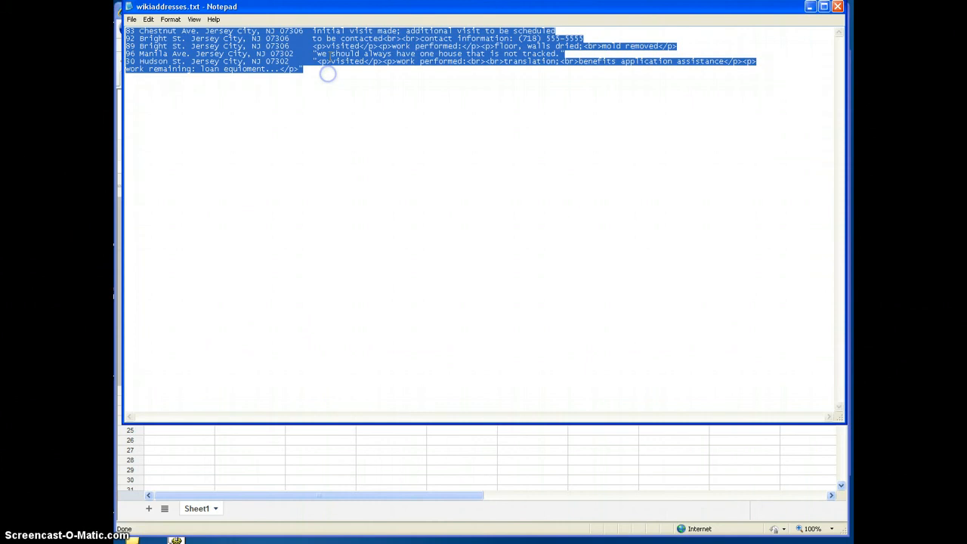
{"action": "right_click", "coordinate": [328, 73]}
{"action": "left_click", "coordinate": [342, 86]}
Step: Return to the spreadsheet and paste the copied rows starting at cell A2
{"action": "key", "text": "alt+Tab"}
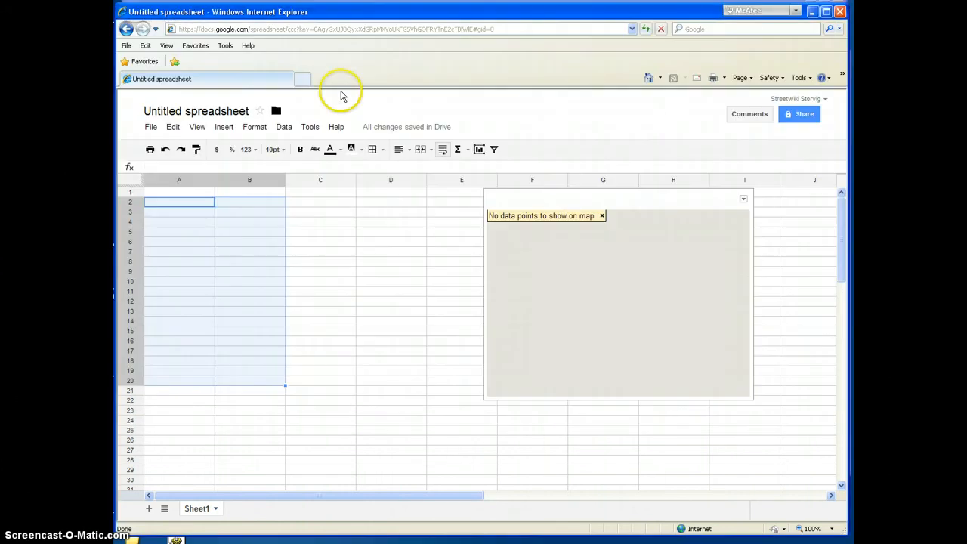
{"action": "left_click", "coordinate": [192, 206]}
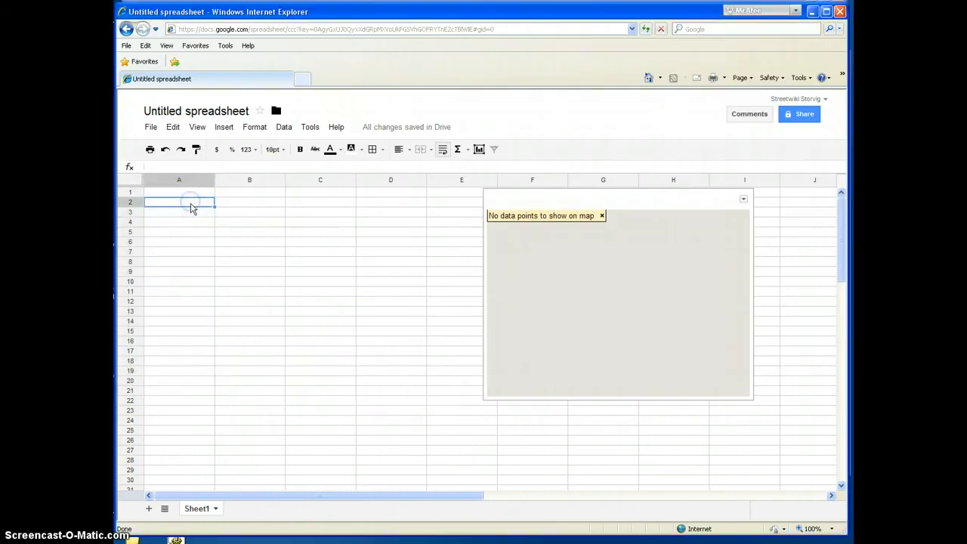
{"action": "left_click", "coordinate": [173, 127]}
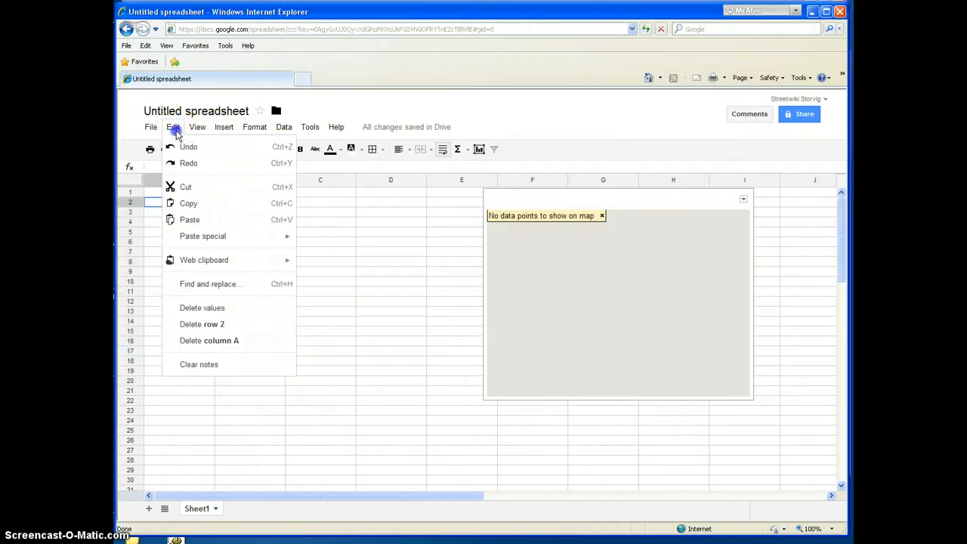
{"action": "left_click", "coordinate": [189, 220]}
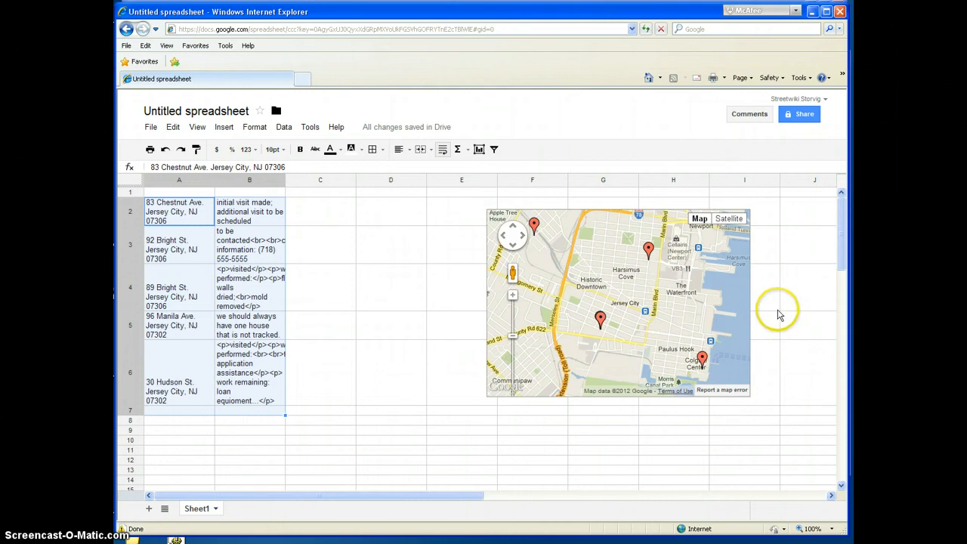
Step: Examine the closely spaced pair of map markers at street level and check the tooltip note on one of them
{"action": "left_click", "coordinate": [513, 296]}
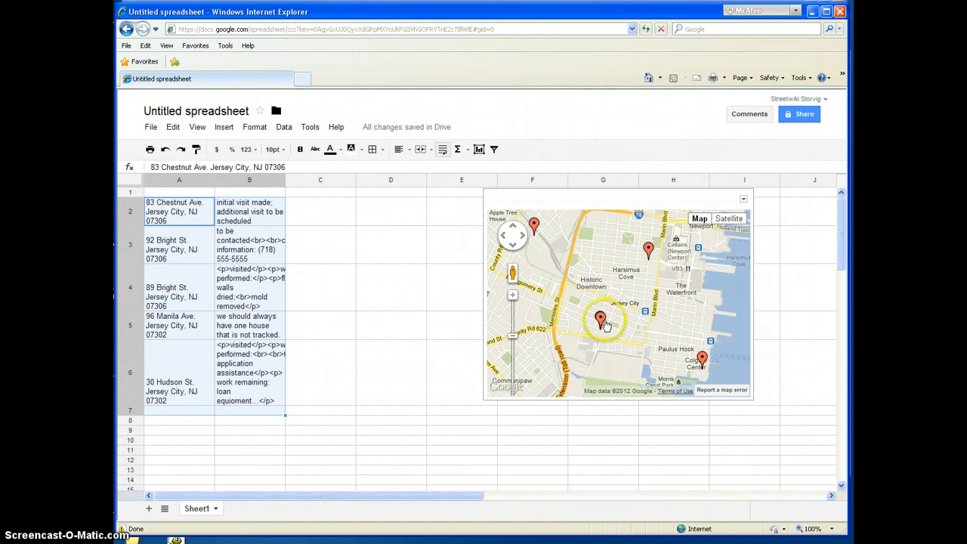
{"action": "left_click", "coordinate": [514, 298]}
{"action": "left_click_drag", "start_coordinate": [621, 319], "coordinate": [661, 274]}
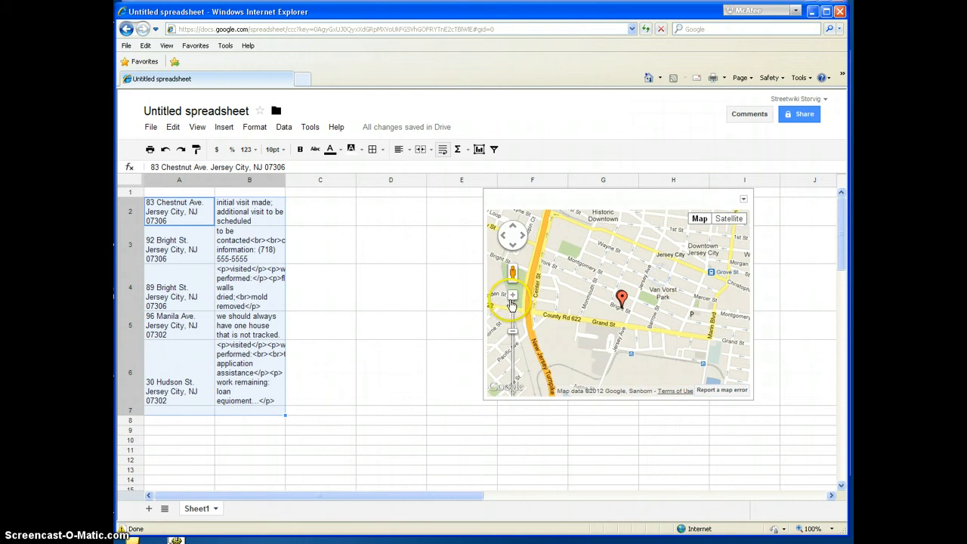
{"action": "left_click", "coordinate": [511, 298]}
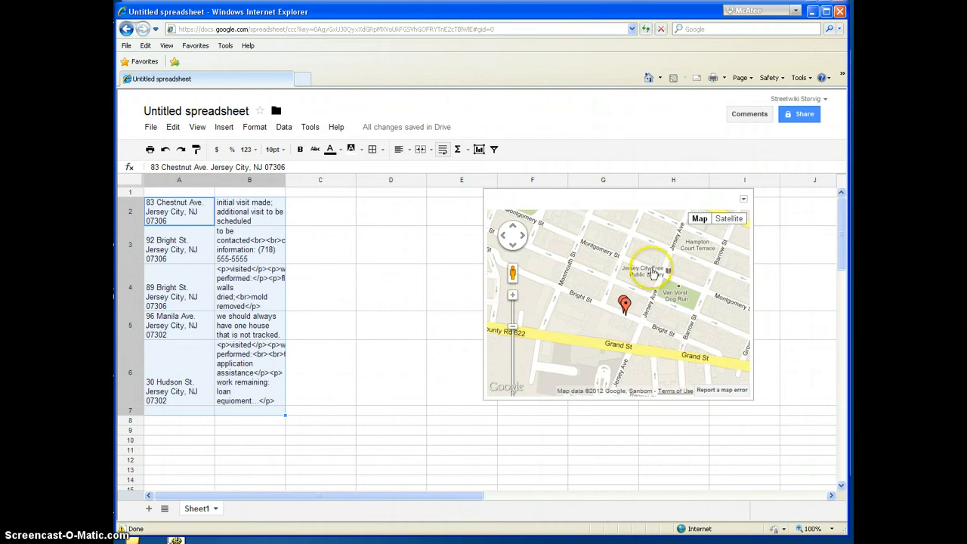
{"action": "mouse_move", "coordinate": [625, 309]}
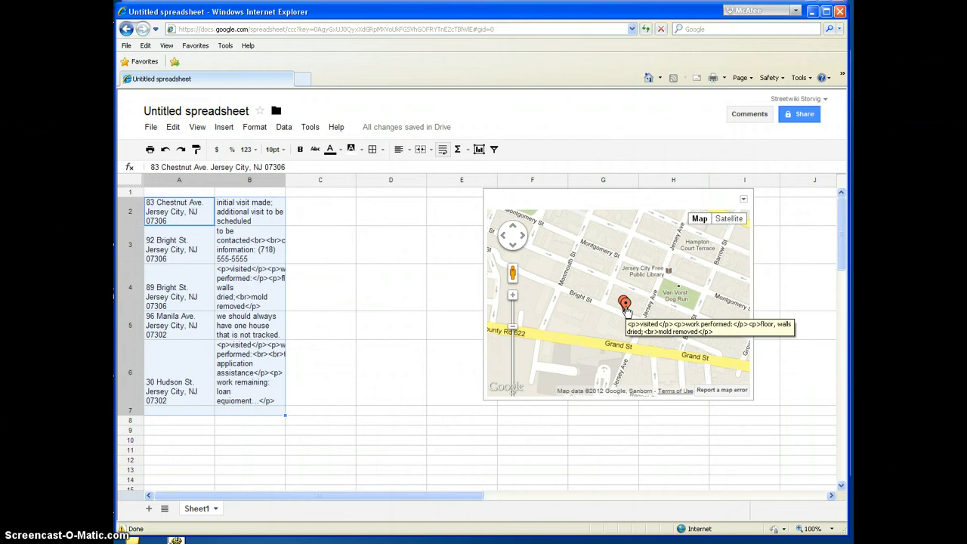
{"action": "left_click", "coordinate": [624, 304]}
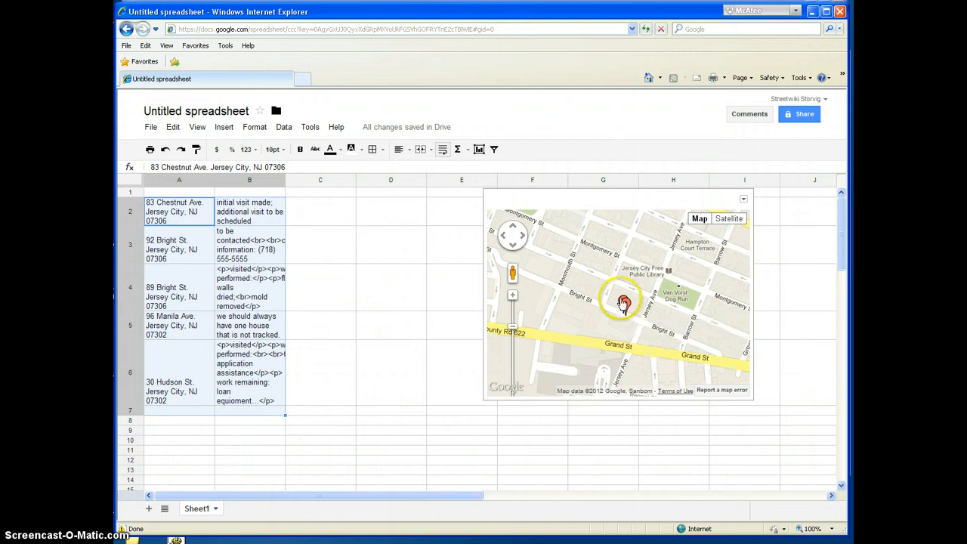
Step: Check the tooltip note on the waterfront map marker near Colgate Center, and close the tooltip
{"action": "left_click", "coordinate": [513, 333]}
{"action": "mouse_move", "coordinate": [657, 304]}
{"action": "left_mouse_down"}
{"action": "mouse_move", "coordinate": [545, 309]}
{"action": "mouse_move", "coordinate": [611, 218]}
{"action": "left_mouse_up"}
{"action": "left_click_drag", "start_coordinate": [688, 296], "coordinate": [620, 267]}
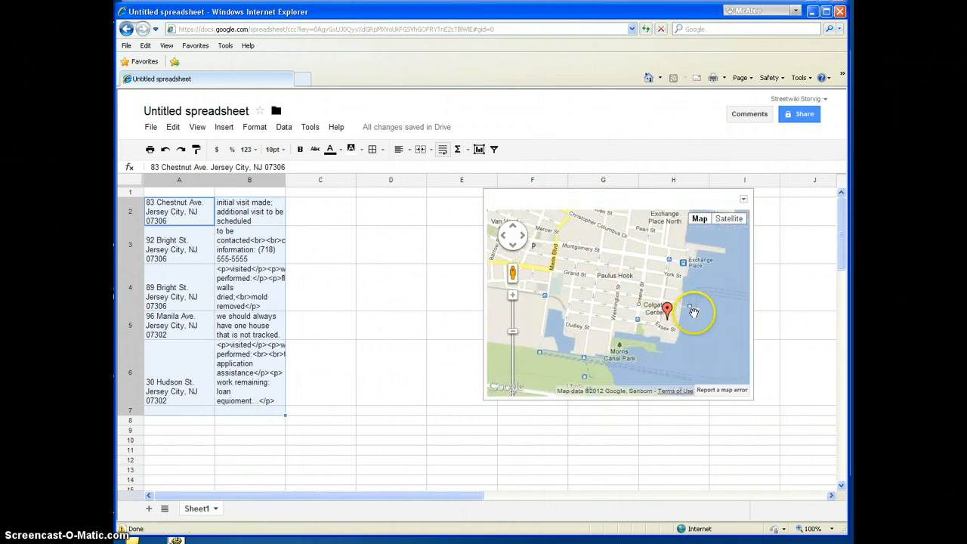
{"action": "left_click", "coordinate": [670, 316]}
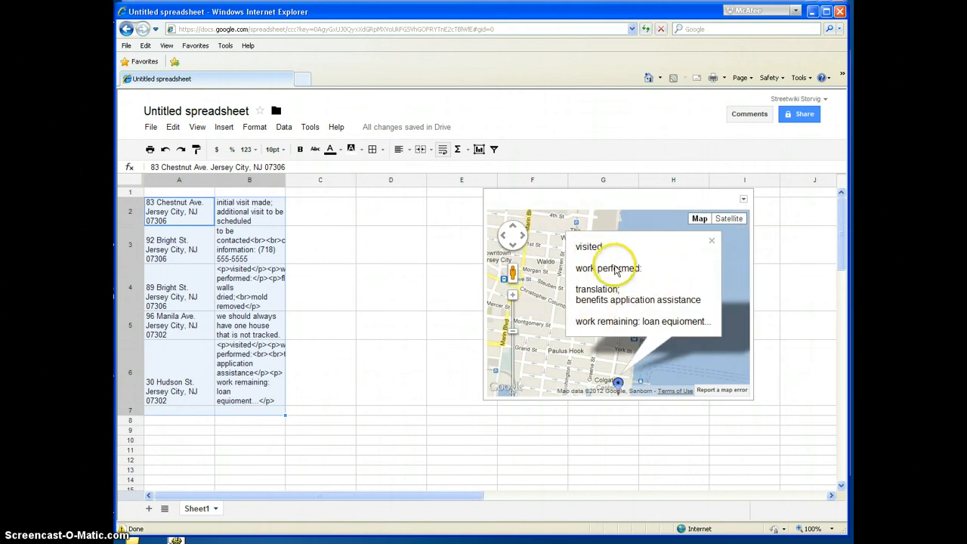
{"action": "left_click", "coordinate": [712, 240]}
Step: Read the tooltip notes on the map marker north of Harsimus Cove and on the one at Bright St
{"action": "left_click_drag", "start_coordinate": [607, 277], "coordinate": [656, 371]}
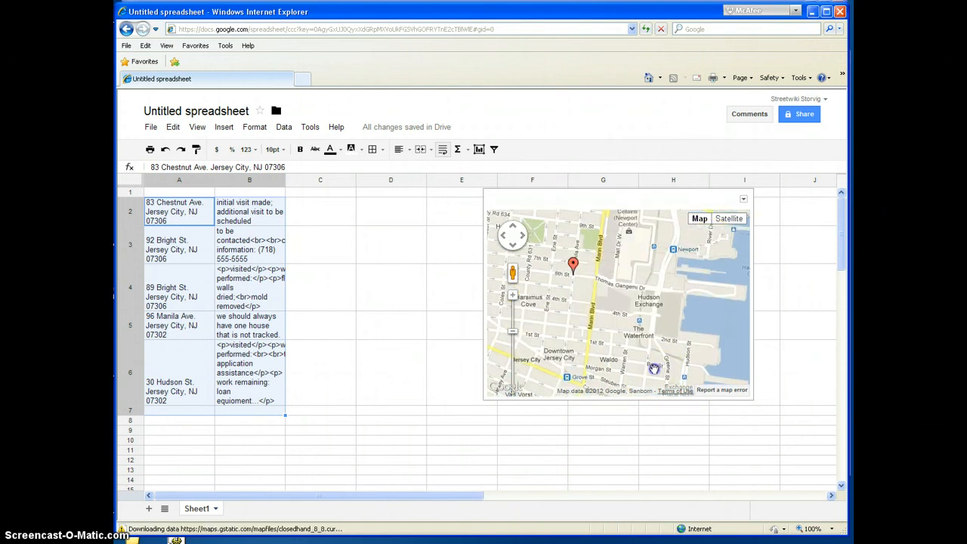
{"action": "left_click", "coordinate": [573, 264]}
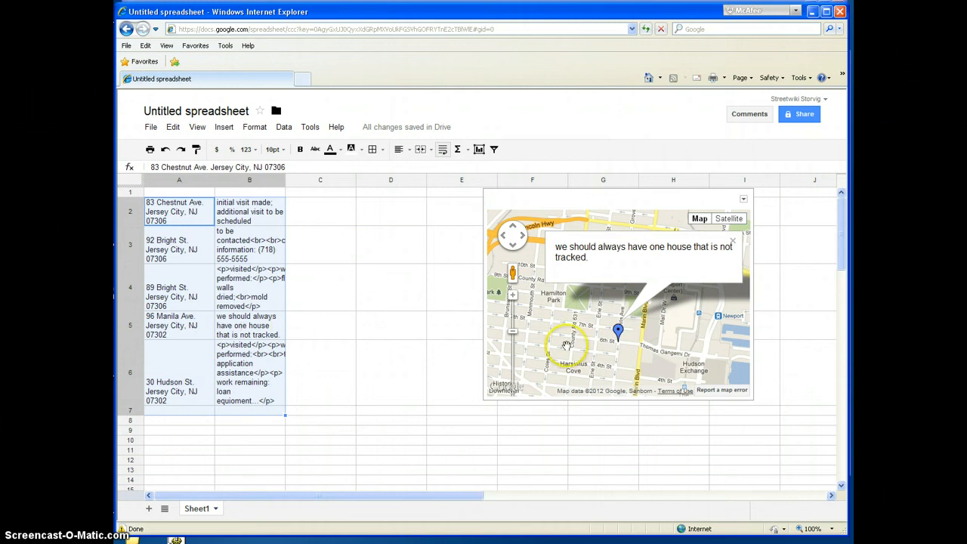
{"action": "left_click_drag", "start_coordinate": [565, 338], "coordinate": [559, 262]}
{"action": "left_click_drag", "start_coordinate": [522, 394], "coordinate": [583, 283]}
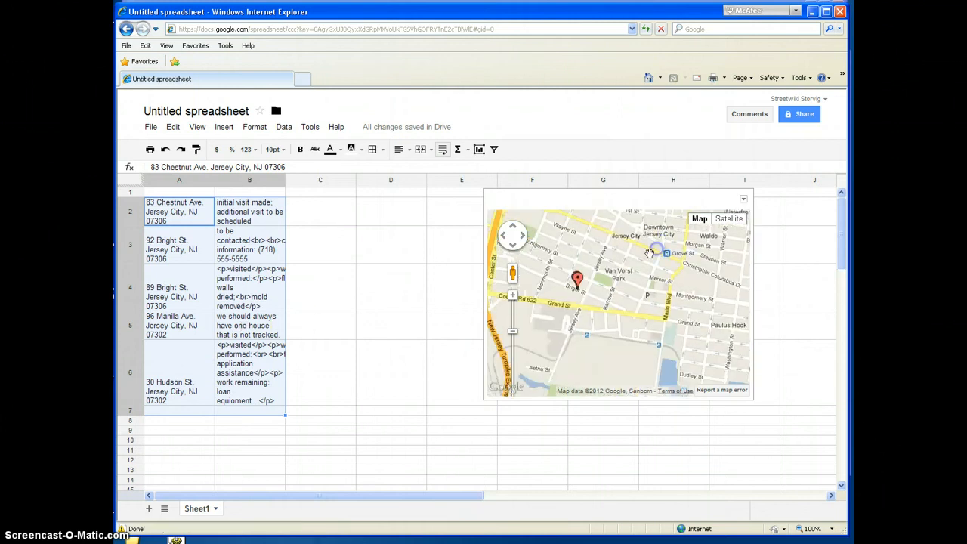
{"action": "left_click", "coordinate": [577, 281]}
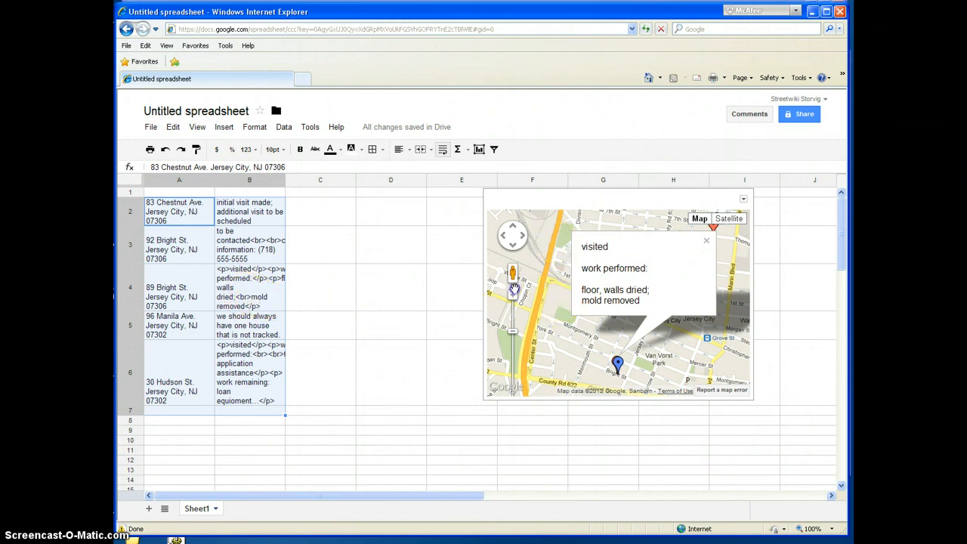
Step: Recheck the tooltip notes on the marker near Harsimus Cove and the waterfront marker near Colgate Center
{"action": "left_click_drag", "start_coordinate": [562, 232], "coordinate": [513, 289]}
{"action": "left_click", "coordinate": [666, 283]}
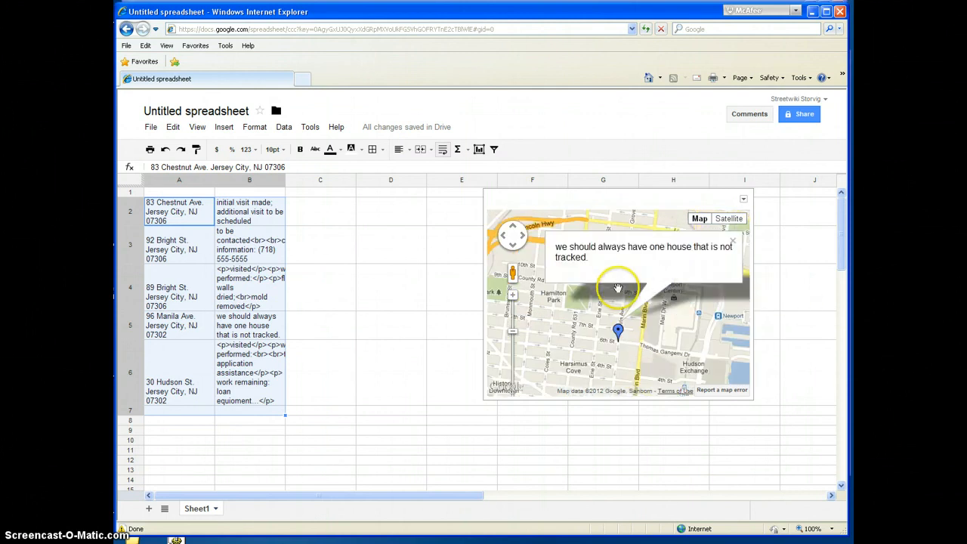
{"action": "left_click_drag", "start_coordinate": [677, 321], "coordinate": [633, 226]}
{"action": "left_click_drag", "start_coordinate": [691, 336], "coordinate": [670, 238]}
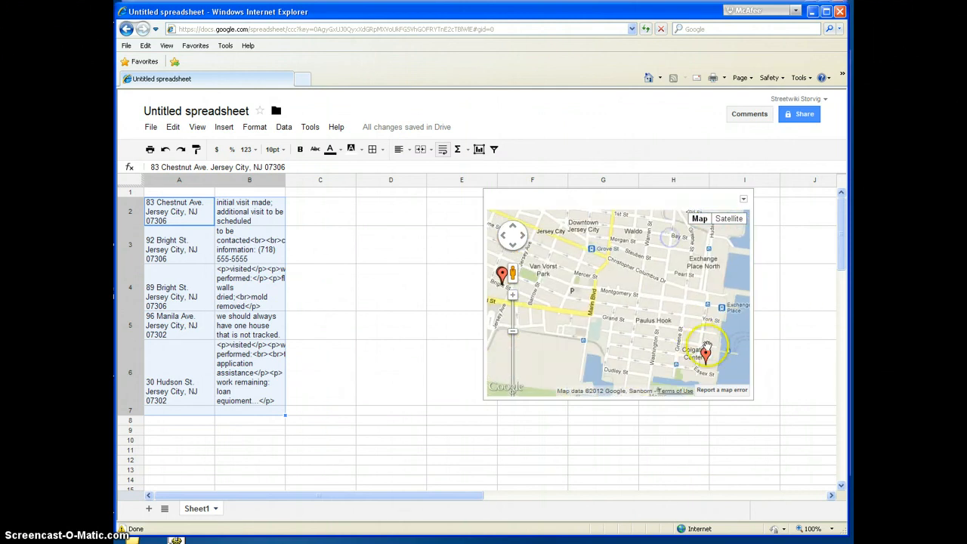
{"action": "left_click", "coordinate": [706, 348]}
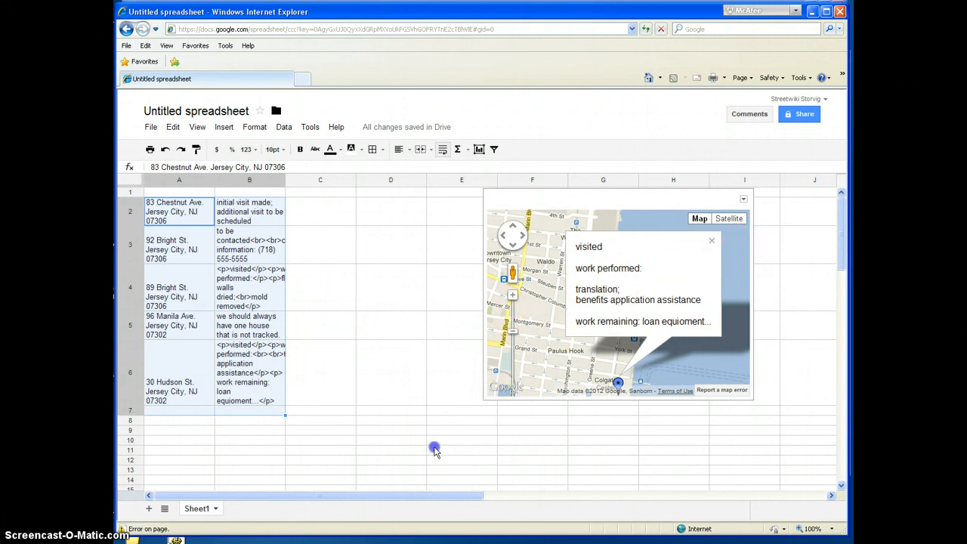
Step: Enlarge the map gadget so that it spans columns E through I and reaches down to row 11
{"action": "left_click_drag", "start_coordinate": [434, 450], "coordinate": [427, 452]}
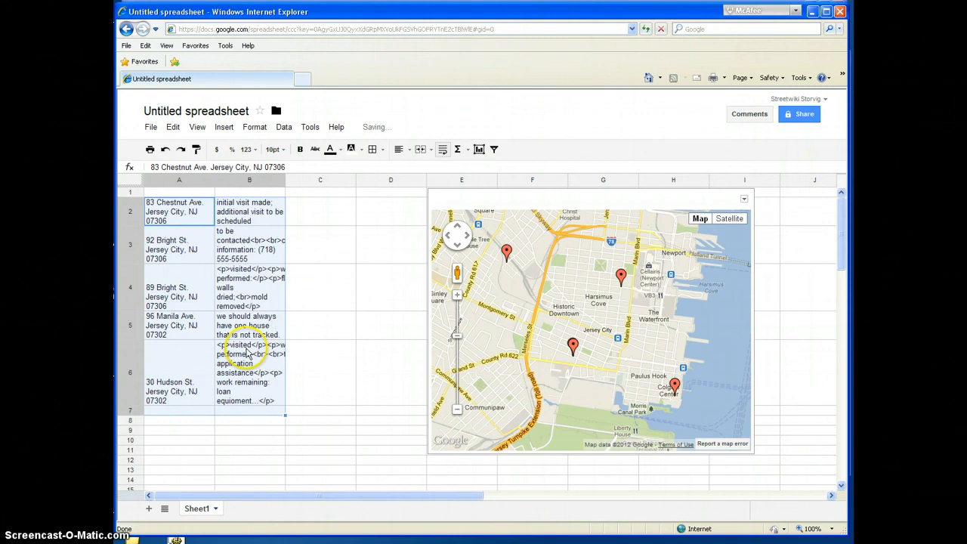
{"action": "left_click", "coordinate": [151, 384]}
{"action": "double_click", "coordinate": [151, 384]}
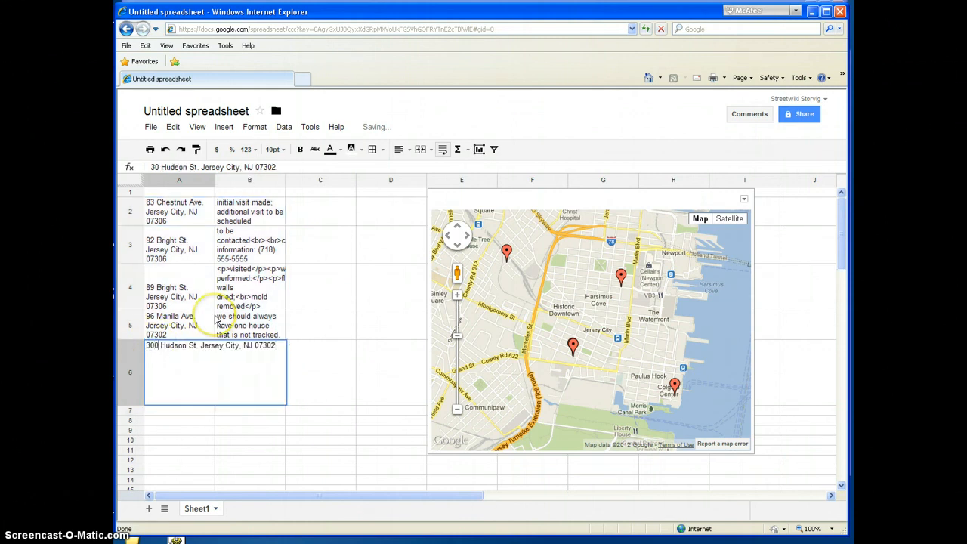
{"action": "key", "text": "Return"}
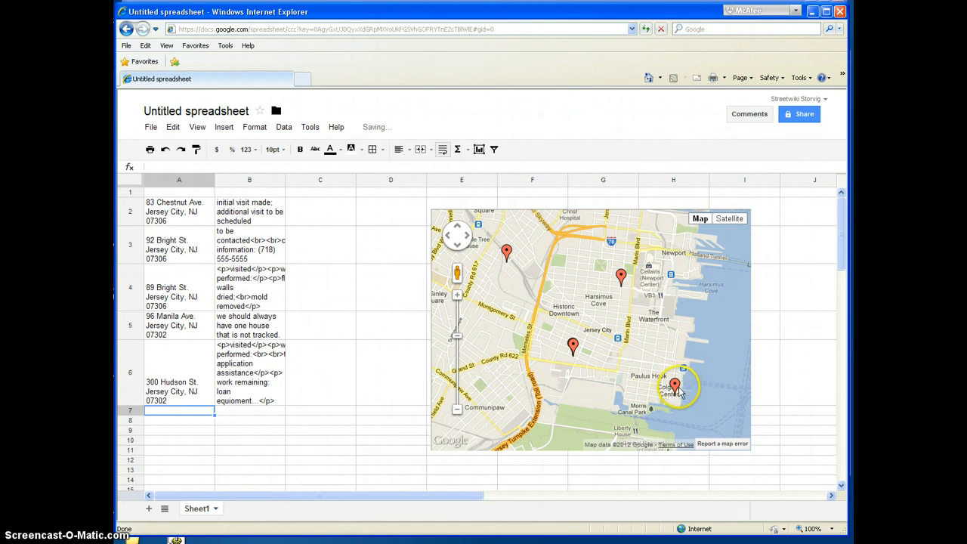
{"action": "left_click", "coordinate": [380, 394]}
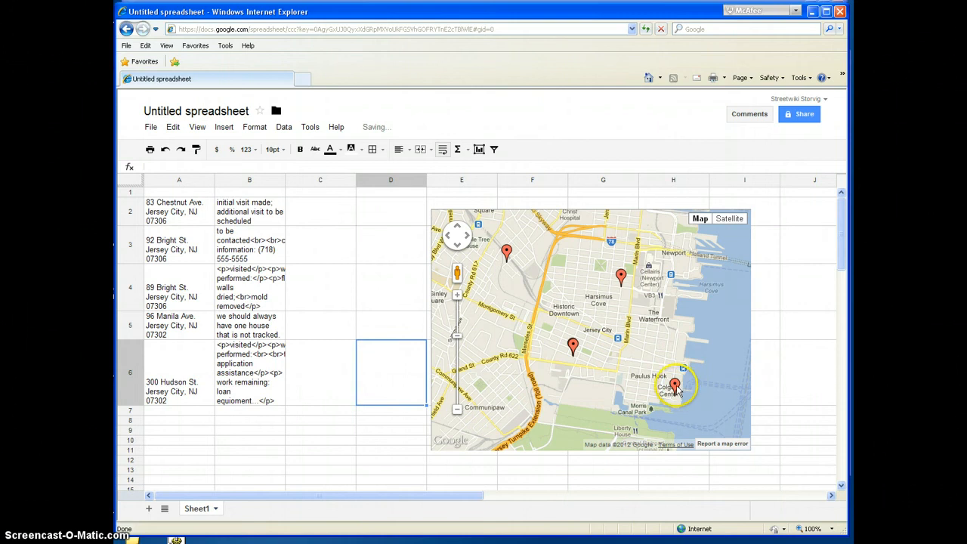
{"action": "left_click", "coordinate": [198, 366]}
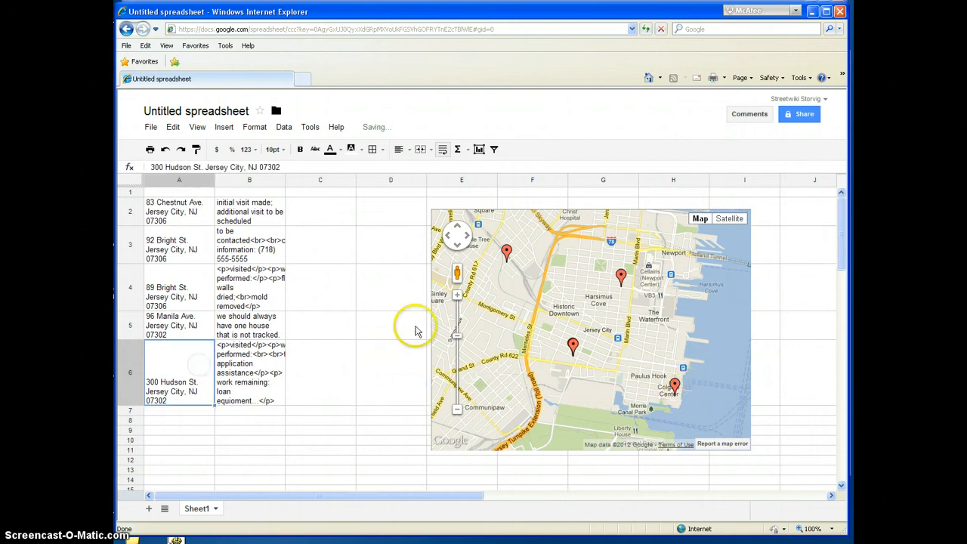
{"action": "left_click", "coordinate": [348, 271]}
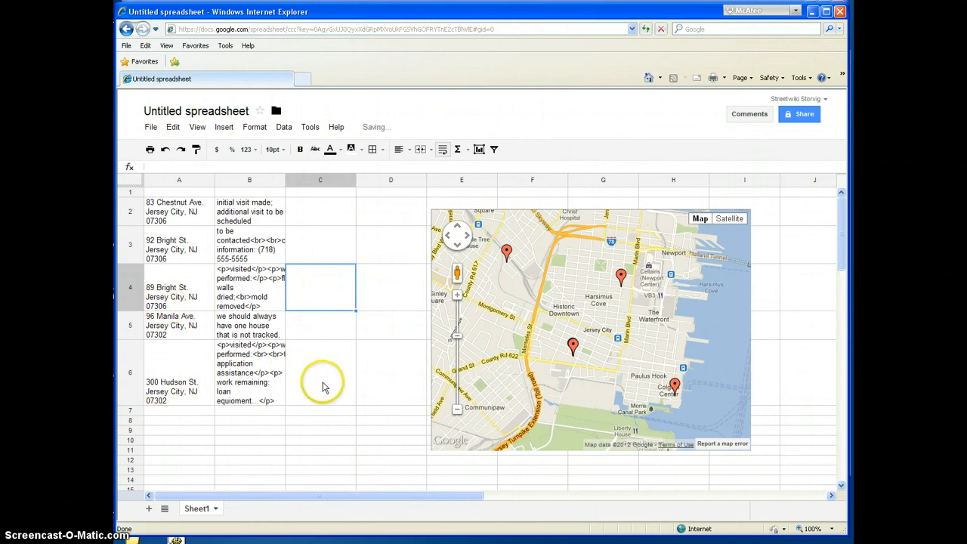
{"action": "left_click", "coordinate": [322, 387]}
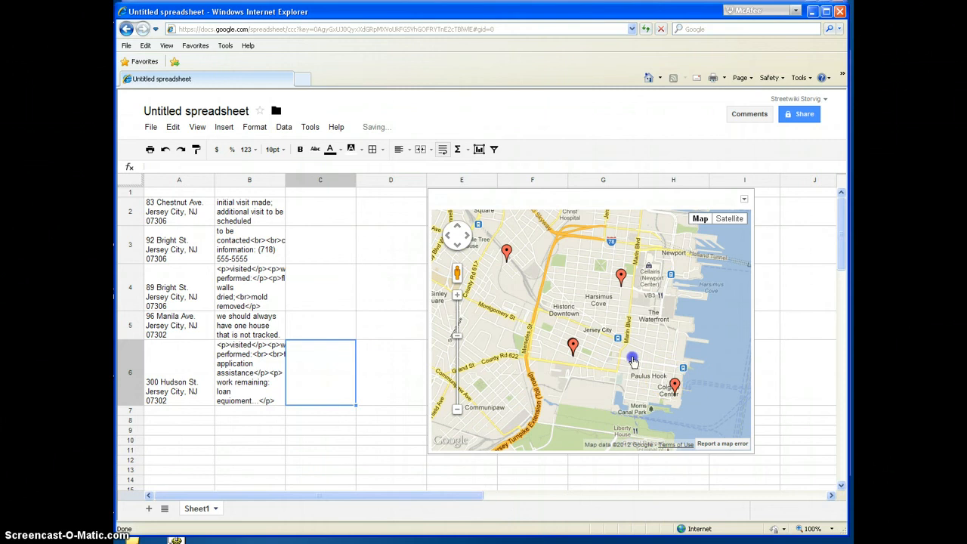
{"action": "double_click", "coordinate": [634, 362]}
{"action": "left_click", "coordinate": [601, 317]}
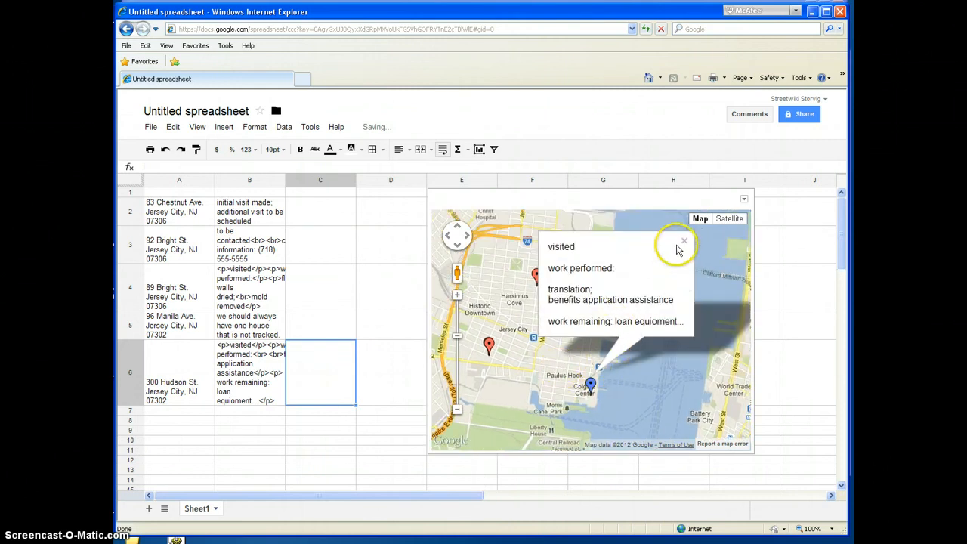
{"action": "left_click", "coordinate": [684, 242]}
{"action": "left_click", "coordinate": [156, 386]}
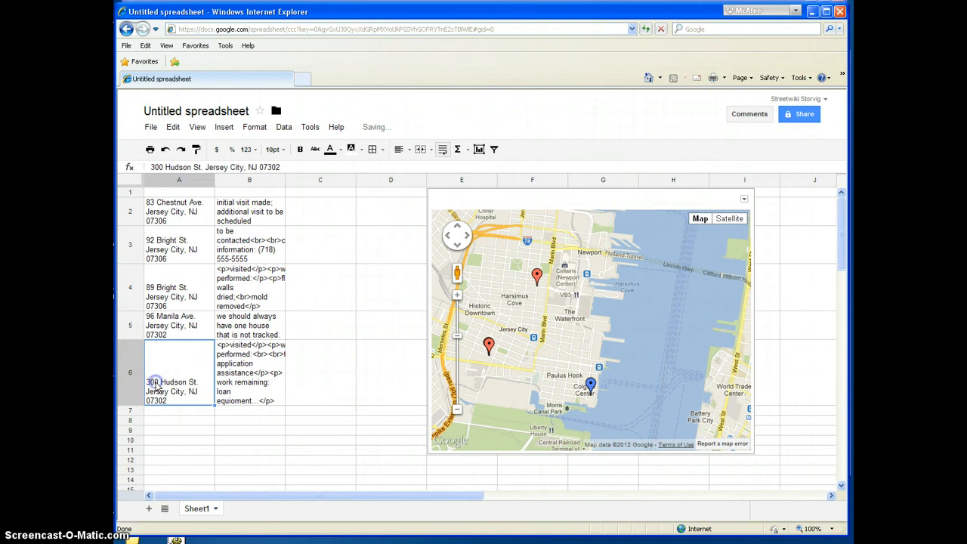
{"action": "double_click", "coordinate": [157, 387]}
{"action": "left_click", "coordinate": [161, 348]}
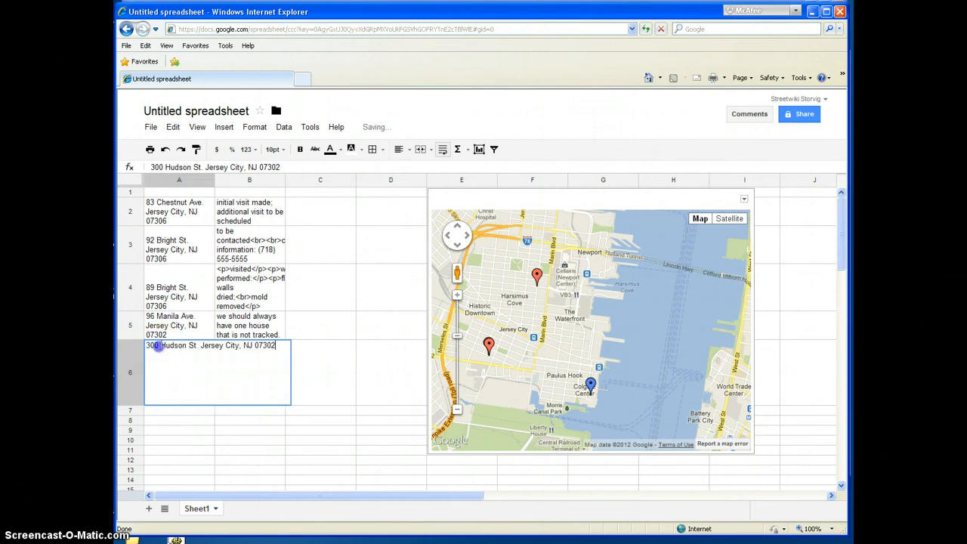
{"action": "left_click", "coordinate": [154, 345]}
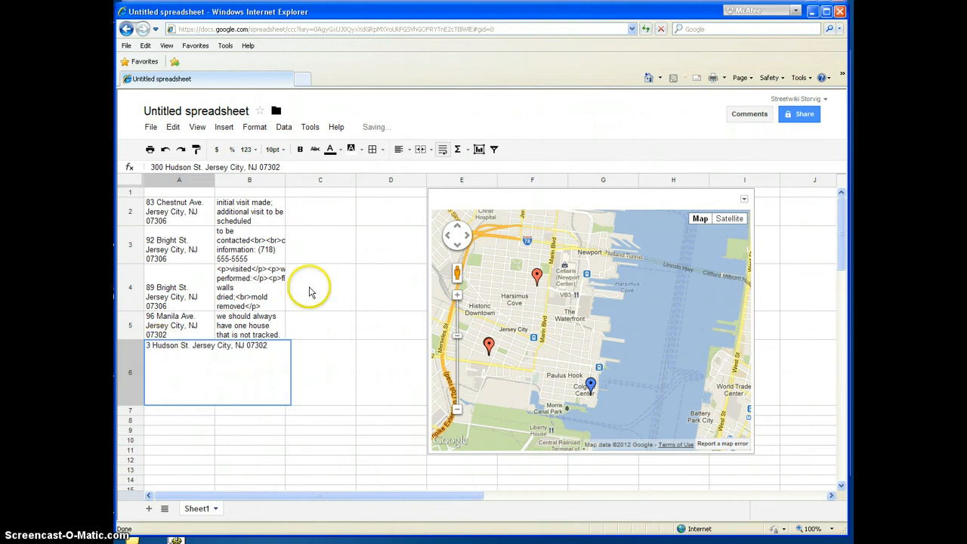
{"action": "key", "text": "Return"}
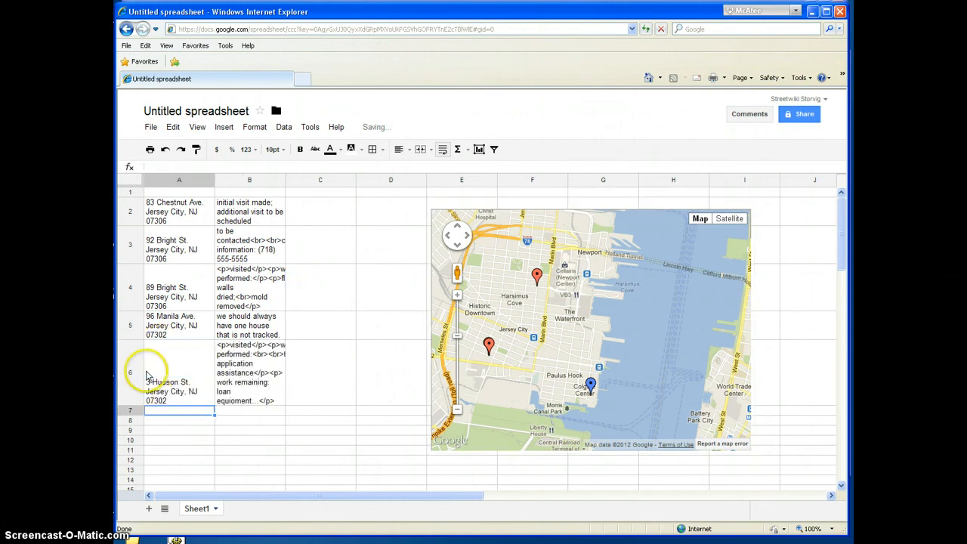
{"action": "left_click", "coordinate": [153, 384]}
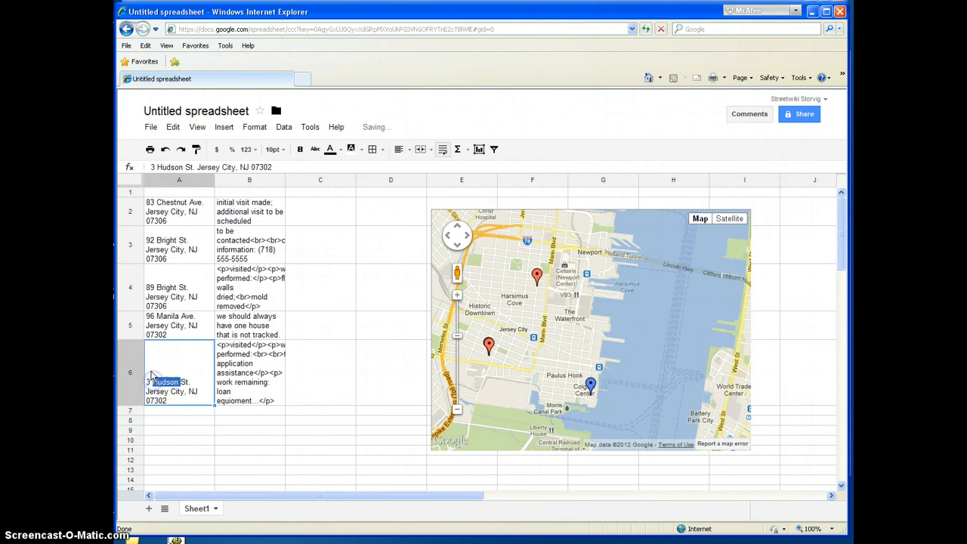
{"action": "double_click", "coordinate": [154, 348]}
{"action": "left_click", "coordinate": [150, 346]}
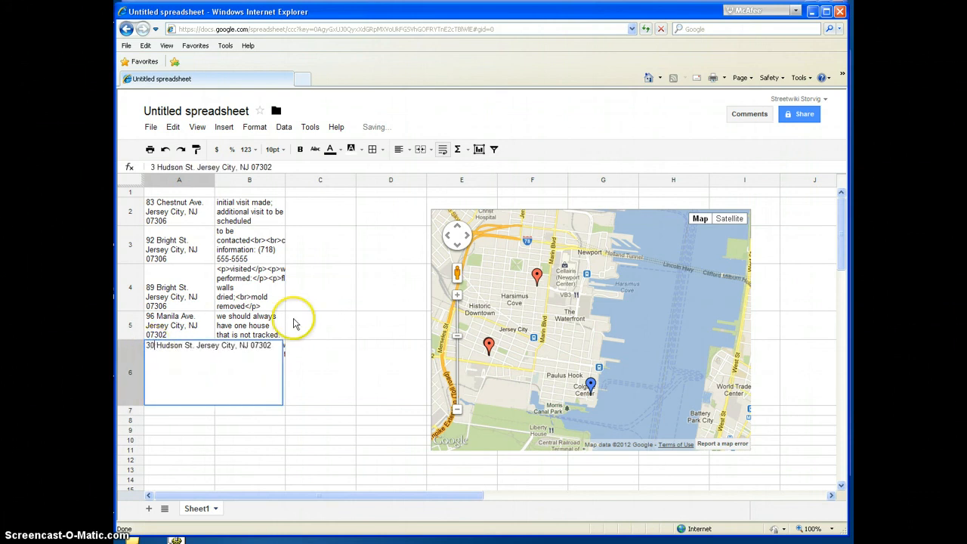
{"action": "key", "text": "Return"}
{"action": "left_click", "coordinate": [391, 313]}
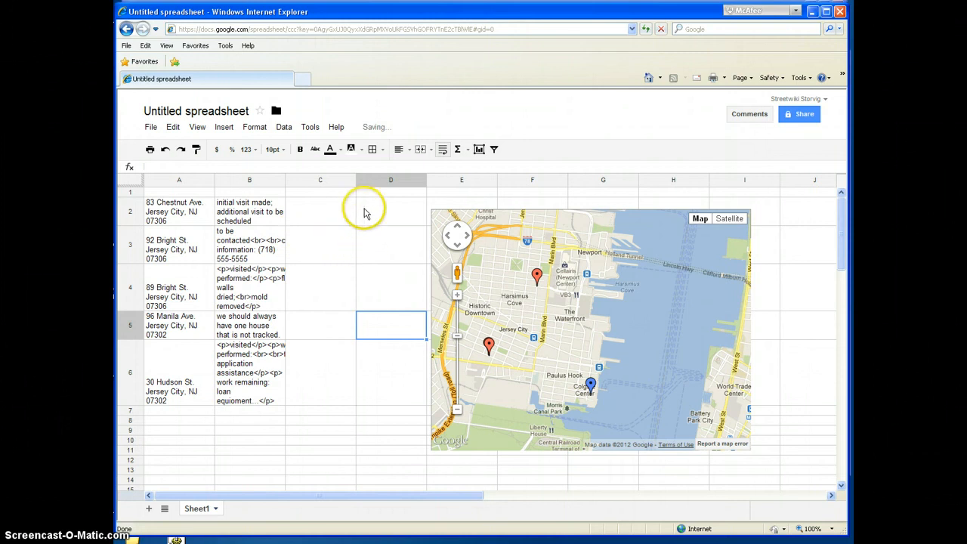
Step: Try to reload the spreadsheet page from its current web address
{"action": "left_click", "coordinate": [400, 30]}
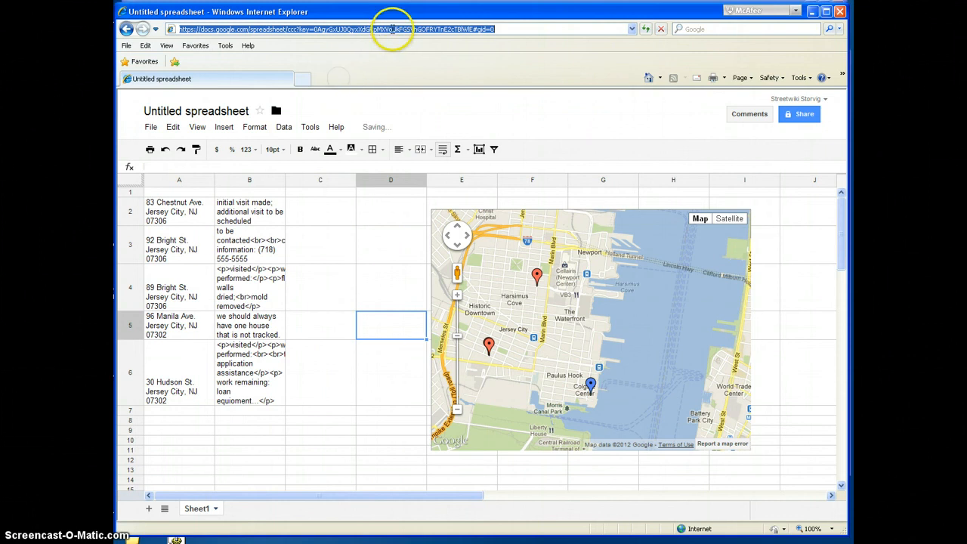
{"action": "left_click", "coordinate": [392, 30]}
{"action": "left_click", "coordinate": [510, 32]}
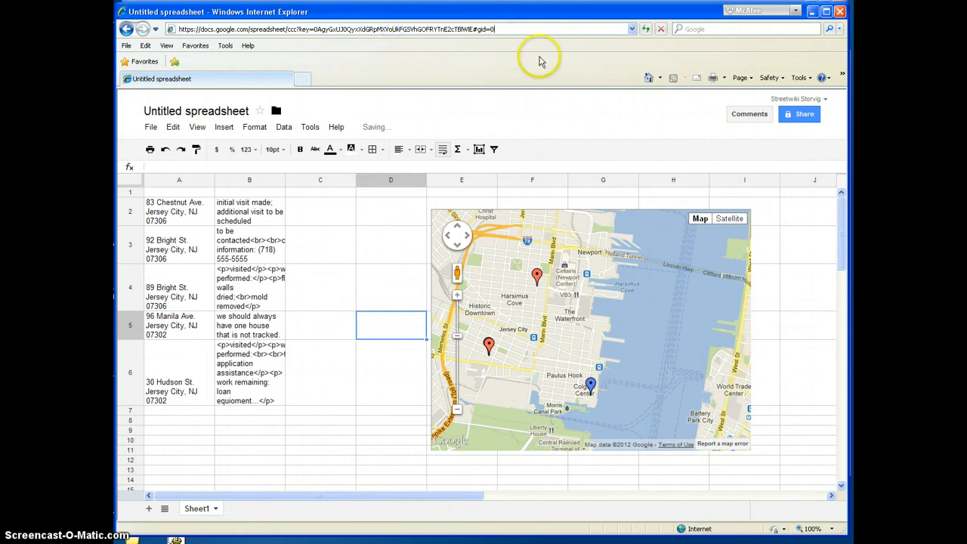
{"action": "key", "text": "Return"}
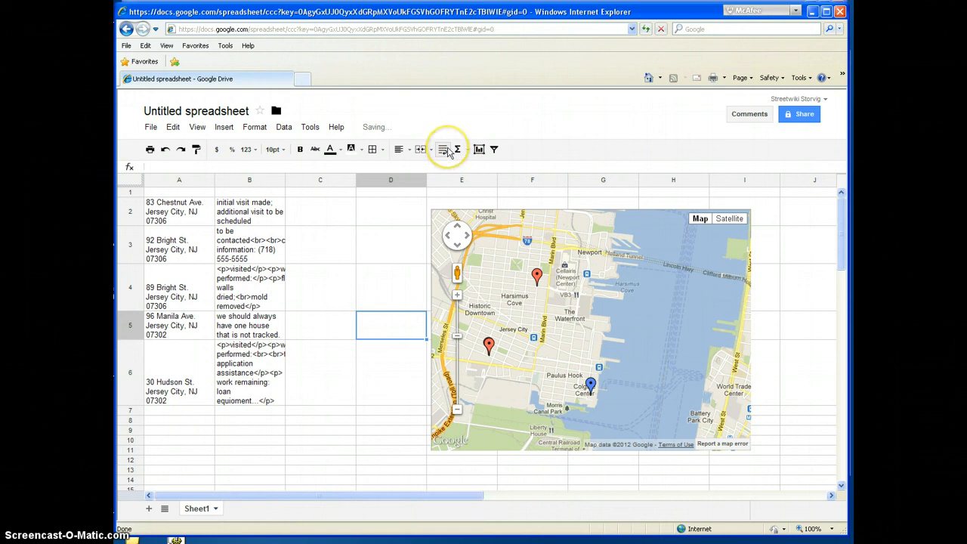
{"action": "left_click", "coordinate": [444, 149]}
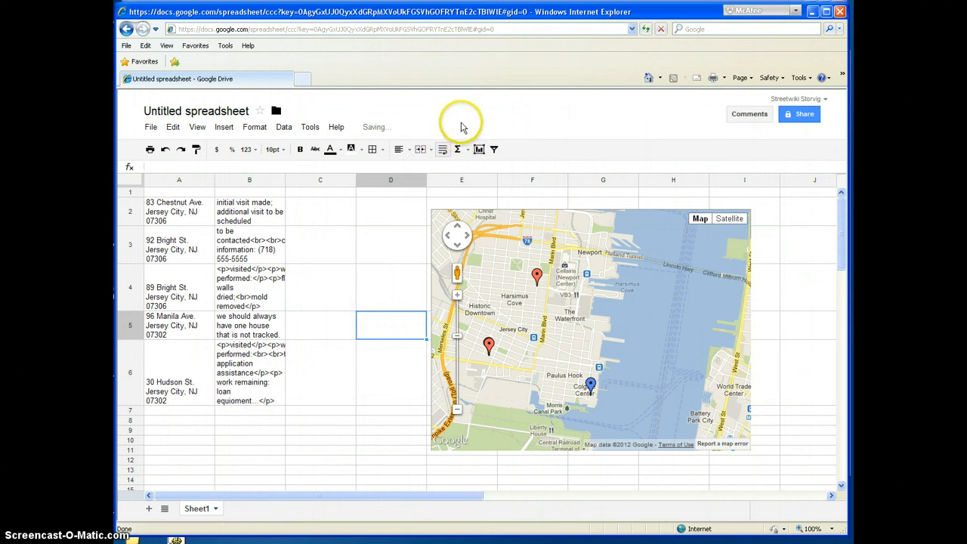
Step: Shift the spreadsheet's browser window down to look at the windows behind it, and move it back up
{"action": "left_click_drag", "start_coordinate": [471, 11], "coordinate": [485, 142]}
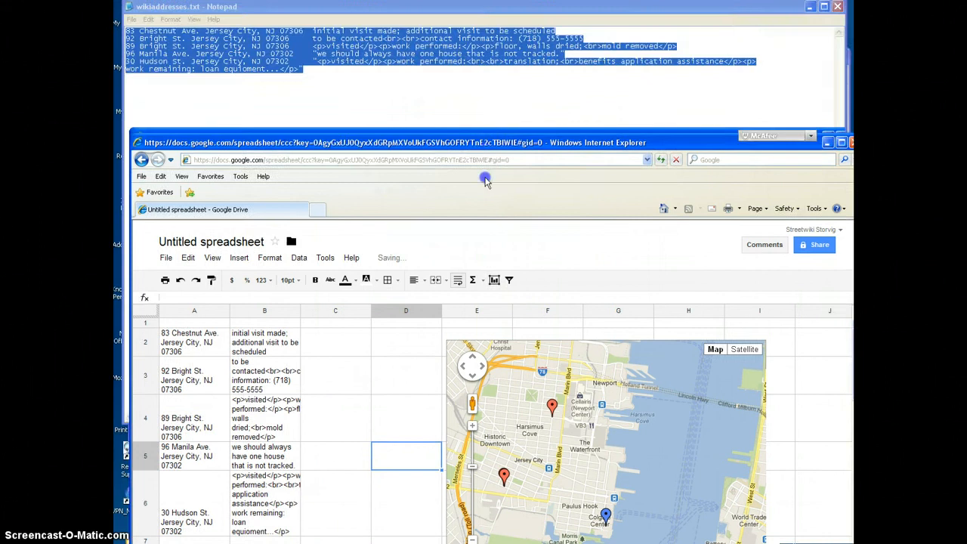
{"action": "left_click_drag", "start_coordinate": [486, 182], "coordinate": [482, 47]}
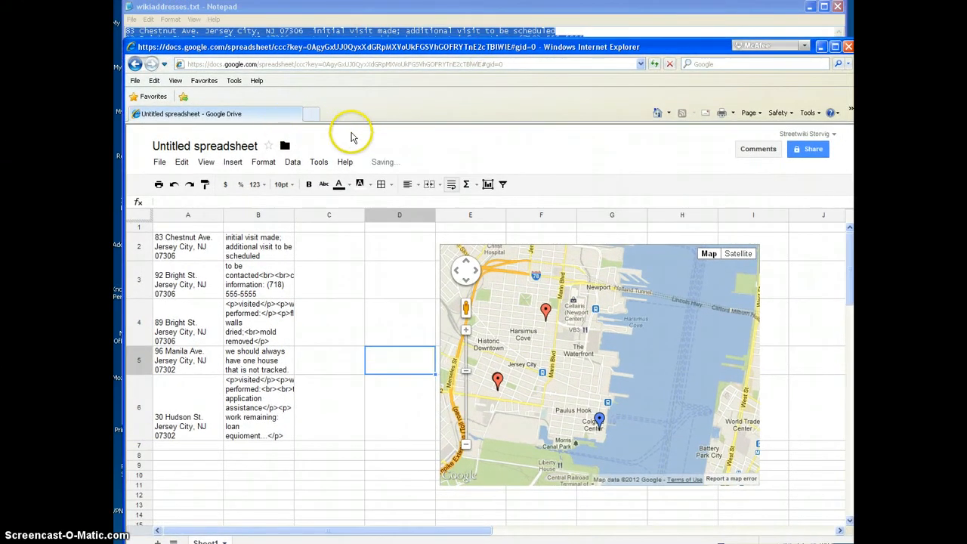
{"action": "left_click_drag", "start_coordinate": [386, 50], "coordinate": [386, 18]}
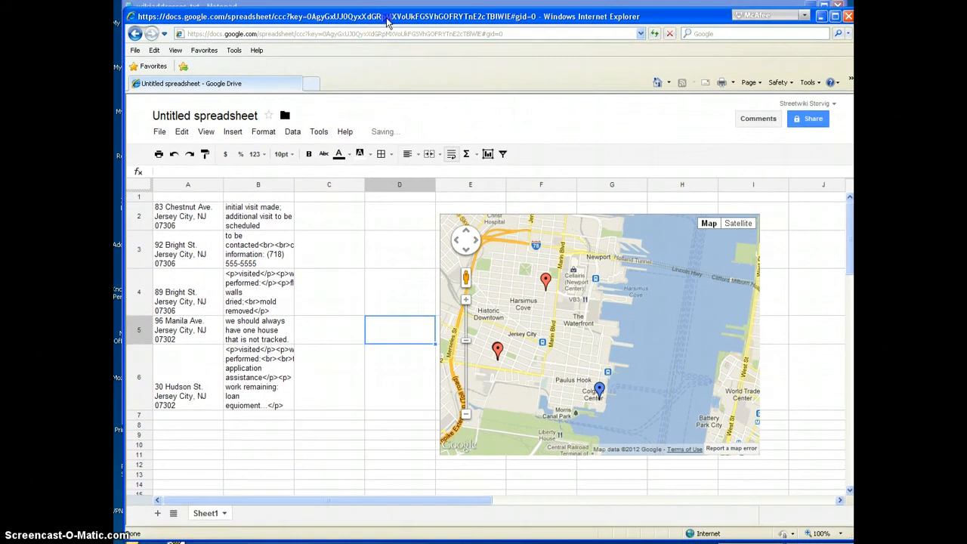
{"action": "left_click", "coordinate": [384, 259]}
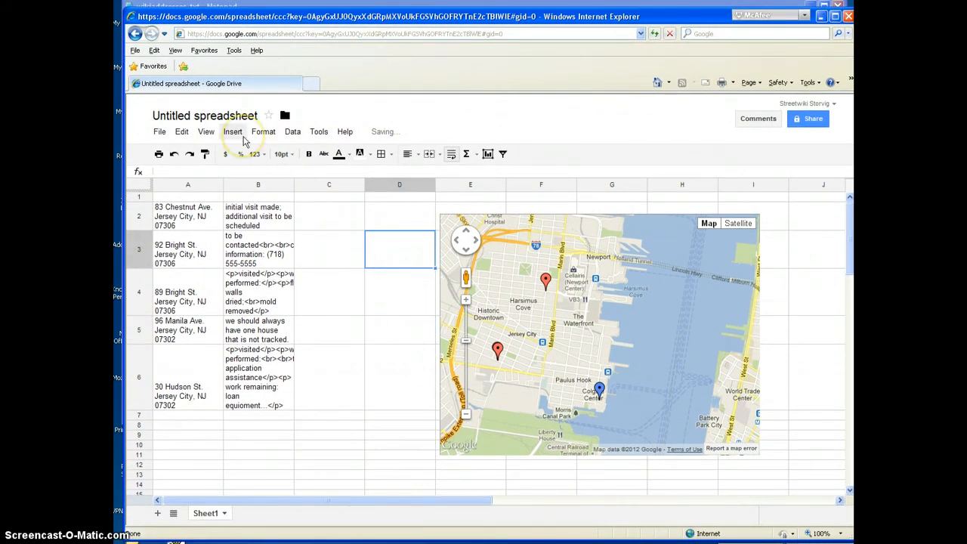
Step: Switch to Google Drive and open the untitled spreadsheet modified at 8:35 pm, clearing the browser-support notice and security warning
{"action": "key", "text": "alt+Tab"}
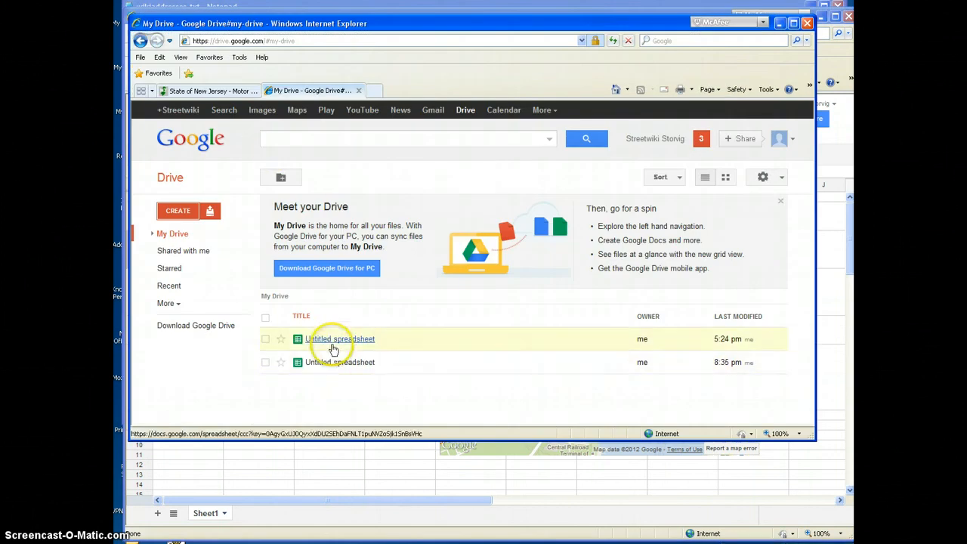
{"action": "right_click", "coordinate": [332, 345]}
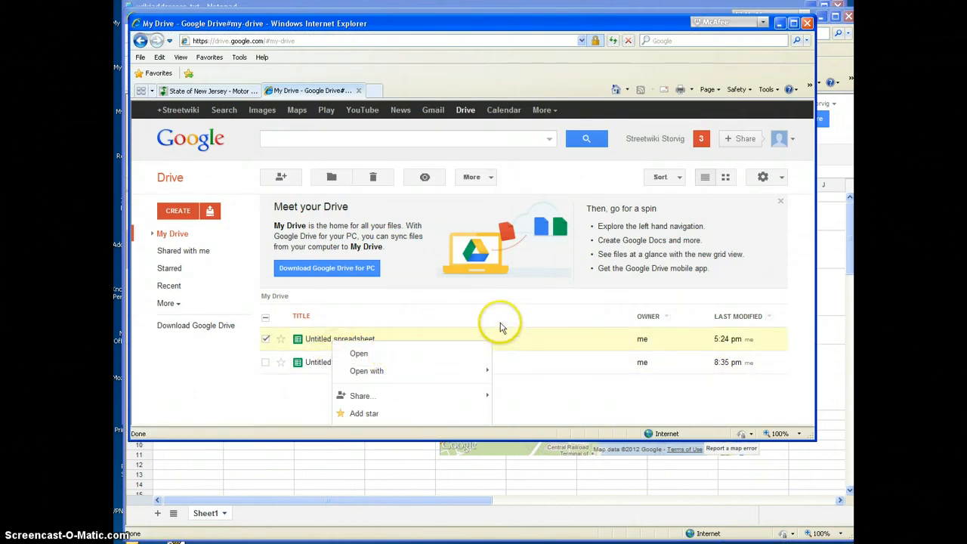
{"action": "left_click", "coordinate": [511, 406]}
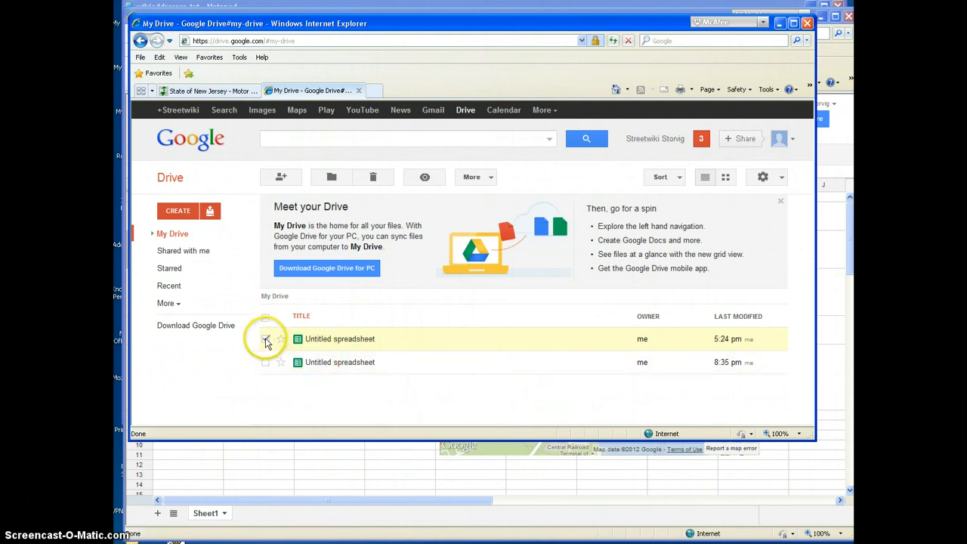
{"action": "left_click", "coordinate": [265, 340]}
{"action": "right_click", "coordinate": [325, 364]}
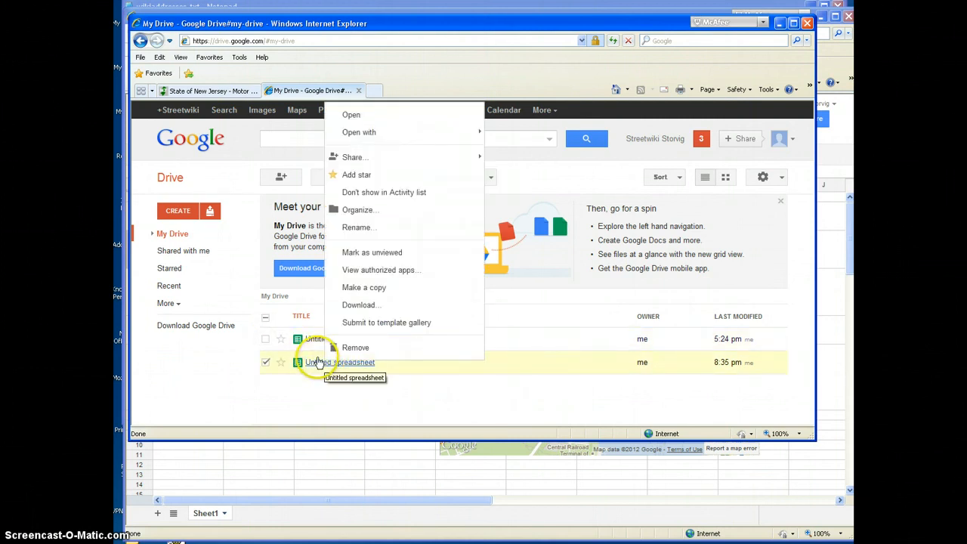
{"action": "mouse_move", "coordinate": [380, 141]}
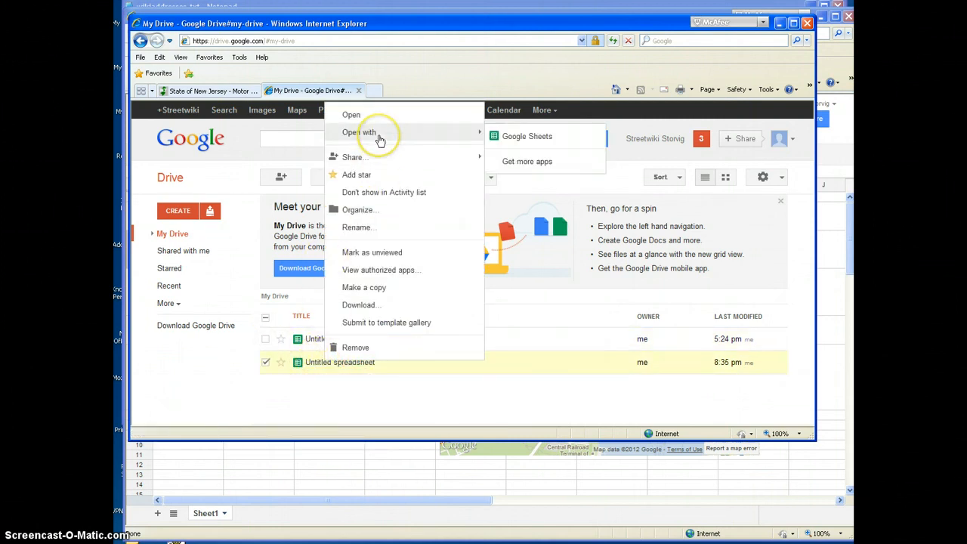
{"action": "left_click", "coordinate": [308, 364]}
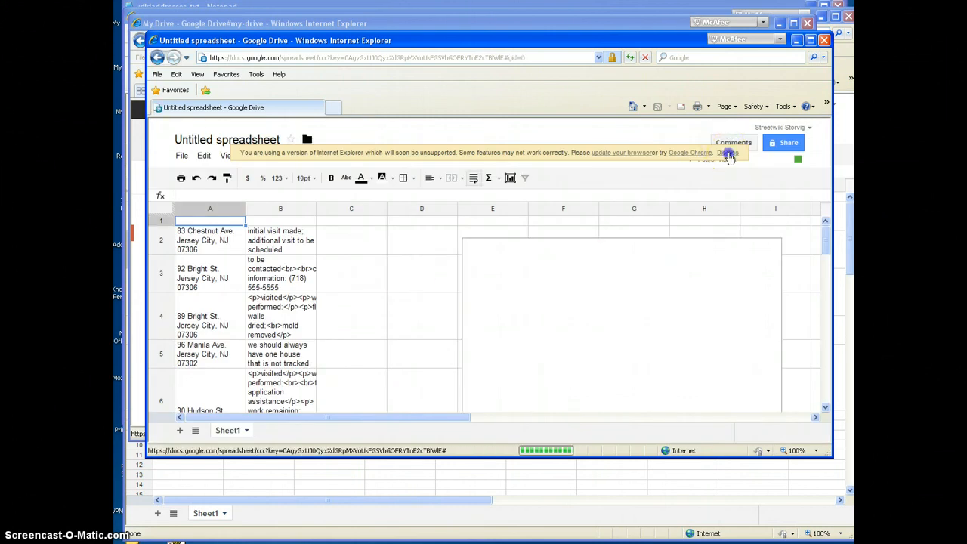
{"action": "left_click", "coordinate": [728, 152]}
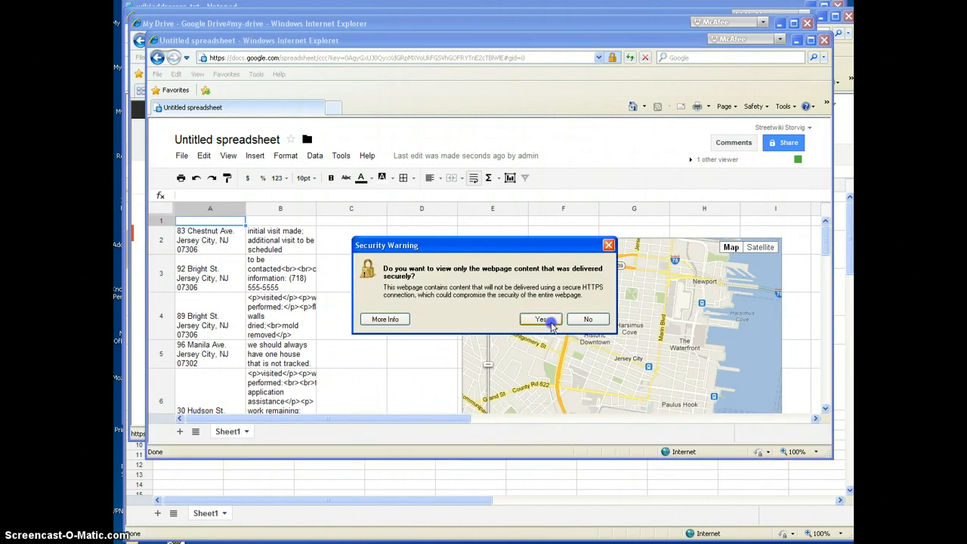
{"action": "left_click", "coordinate": [550, 324]}
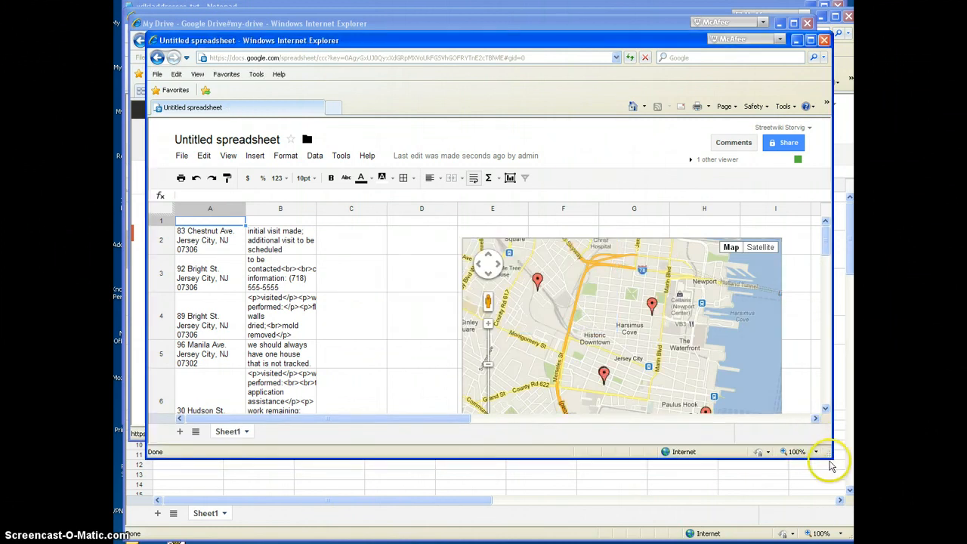
Step: Move and enlarge the newly opened spreadsheet window so the whole map and all address rows fit
{"action": "left_click_drag", "start_coordinate": [828, 457], "coordinate": [829, 542]}
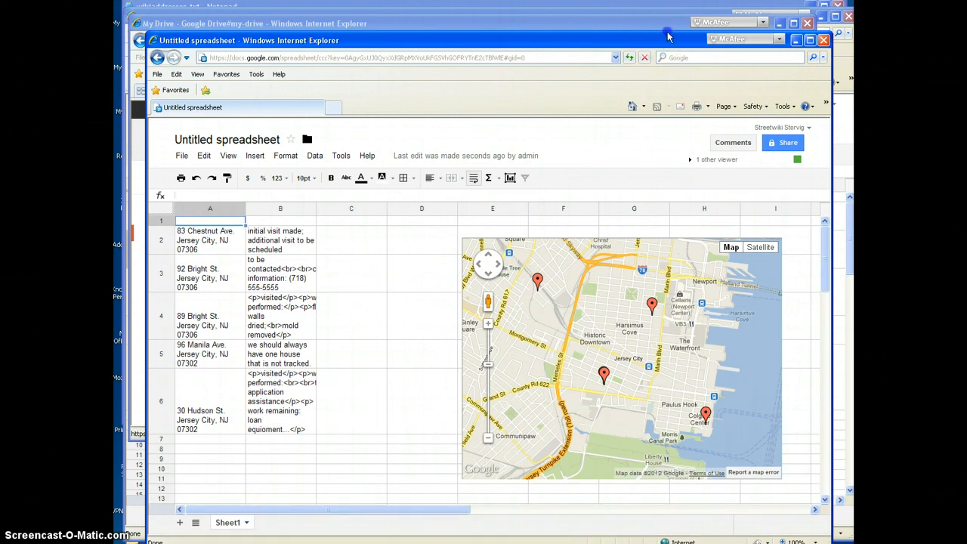
{"action": "left_click_drag", "start_coordinate": [224, 40], "coordinate": [196, 5]}
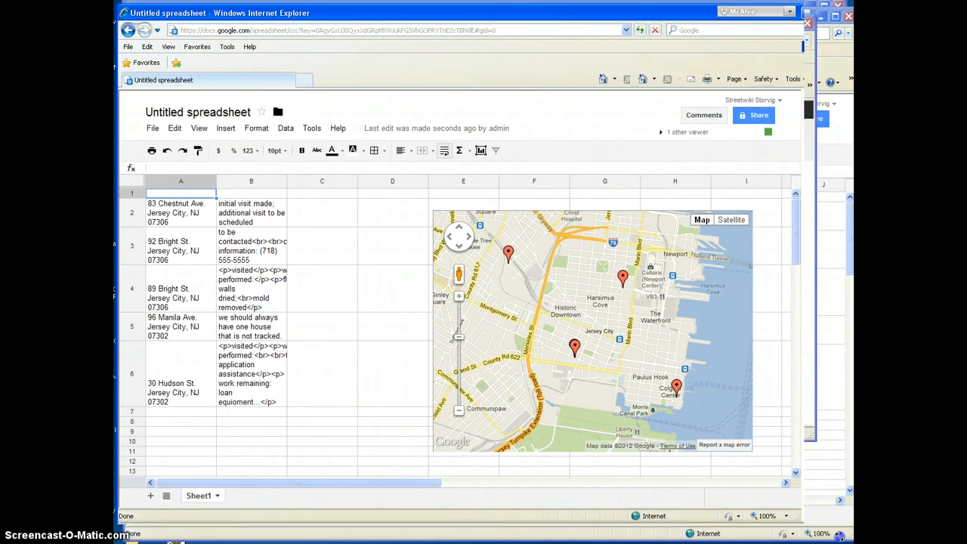
{"action": "left_click_drag", "start_coordinate": [798, 523], "coordinate": [850, 541]}
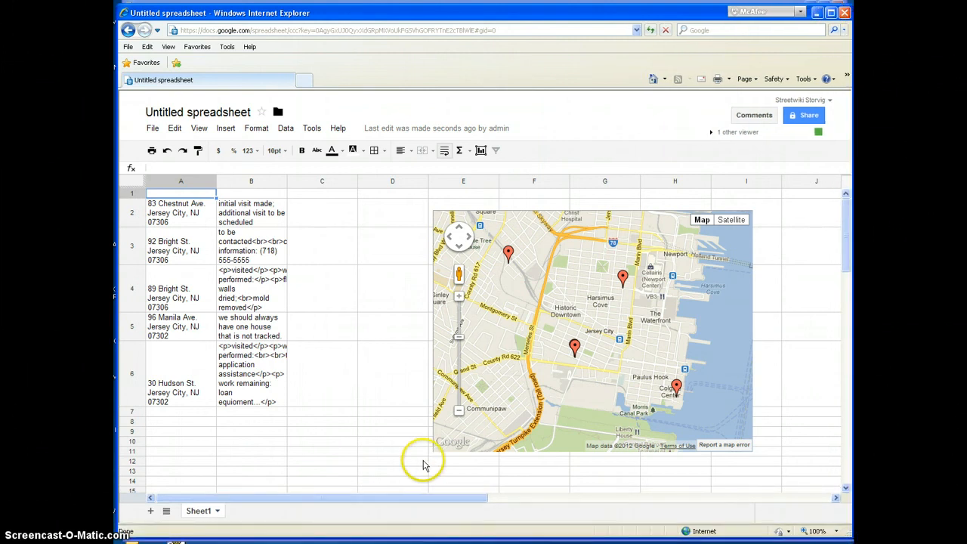
Step: Enlarge the map gadget from its lower corner so it extends across columns E to I
{"action": "left_click", "coordinate": [424, 462]}
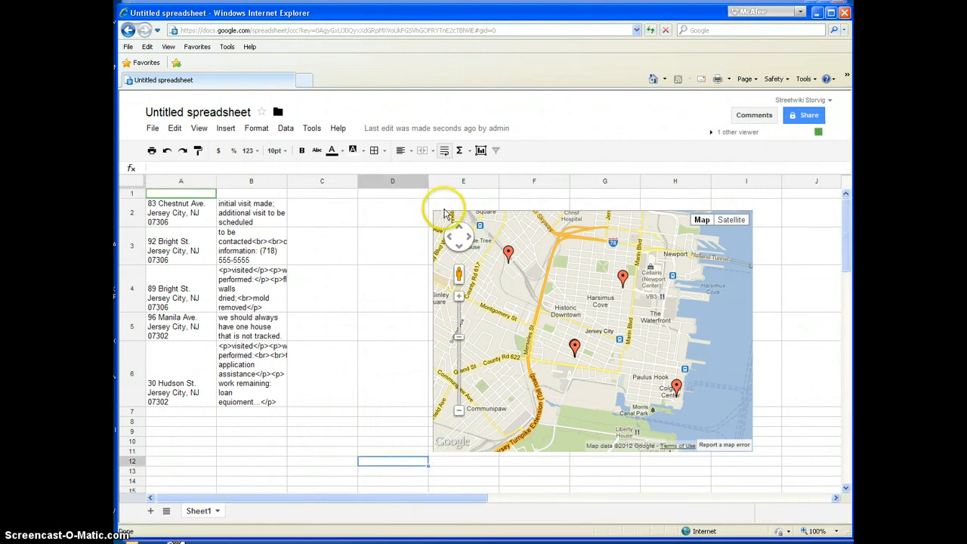
{"action": "left_click", "coordinate": [436, 214]}
{"action": "left_click", "coordinate": [712, 338]}
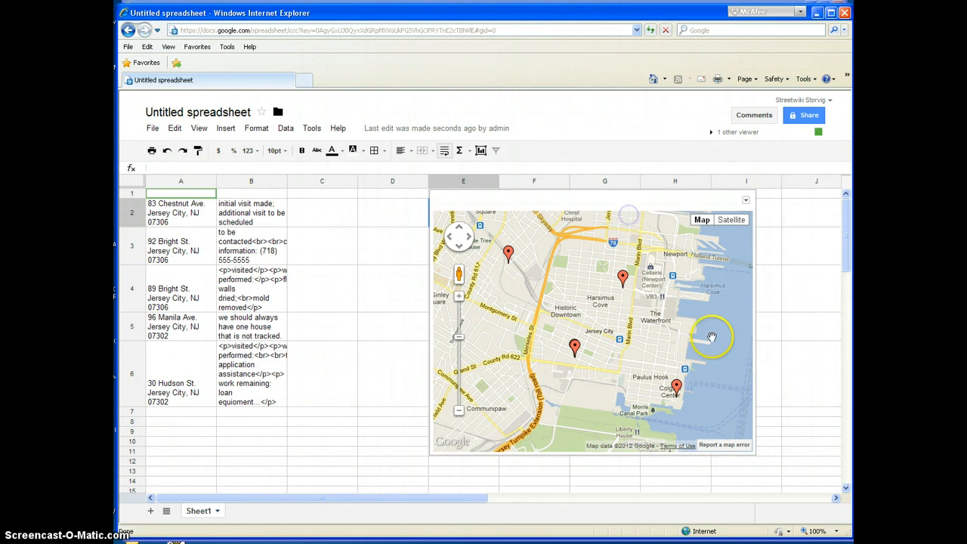
{"action": "left_click_drag", "start_coordinate": [752, 455], "coordinate": [813, 507]}
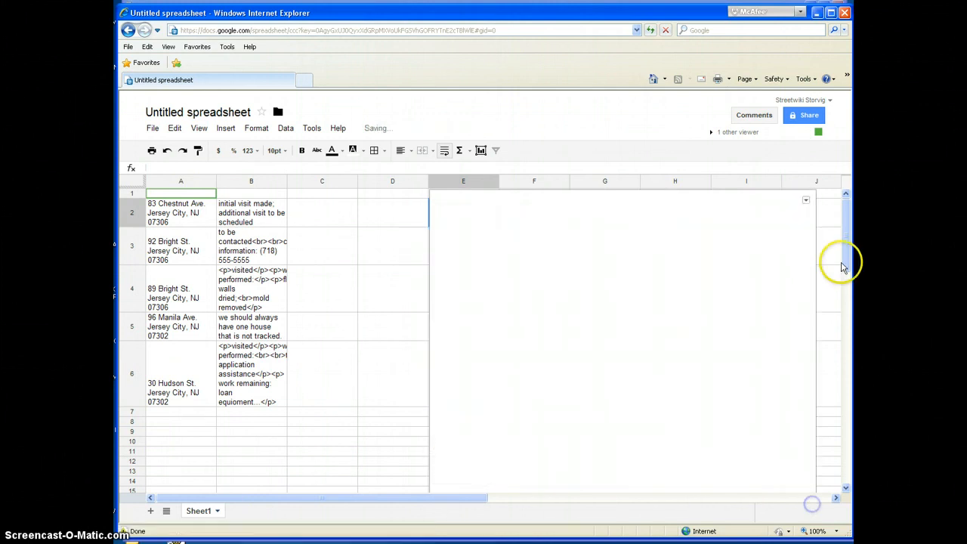
{"action": "scroll", "coordinate": [846, 271], "scroll_direction": "down", "scroll_amount": 1}
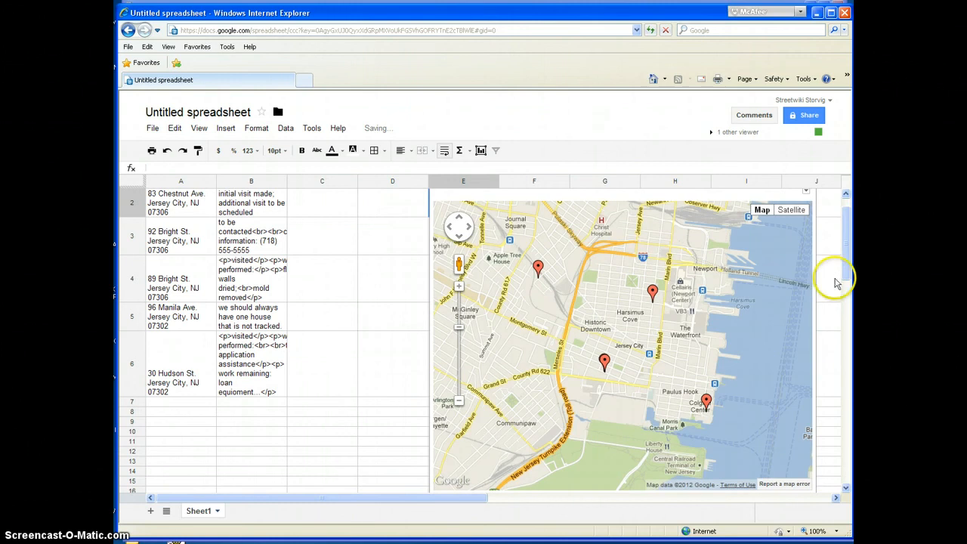
{"action": "key", "text": "alt+Tab"}
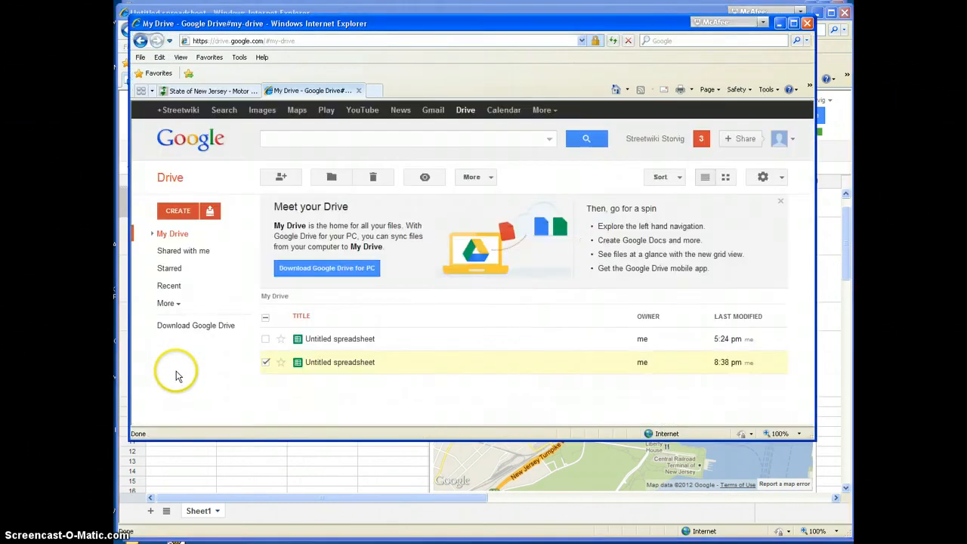
{"action": "key", "text": "alt+Tab"}
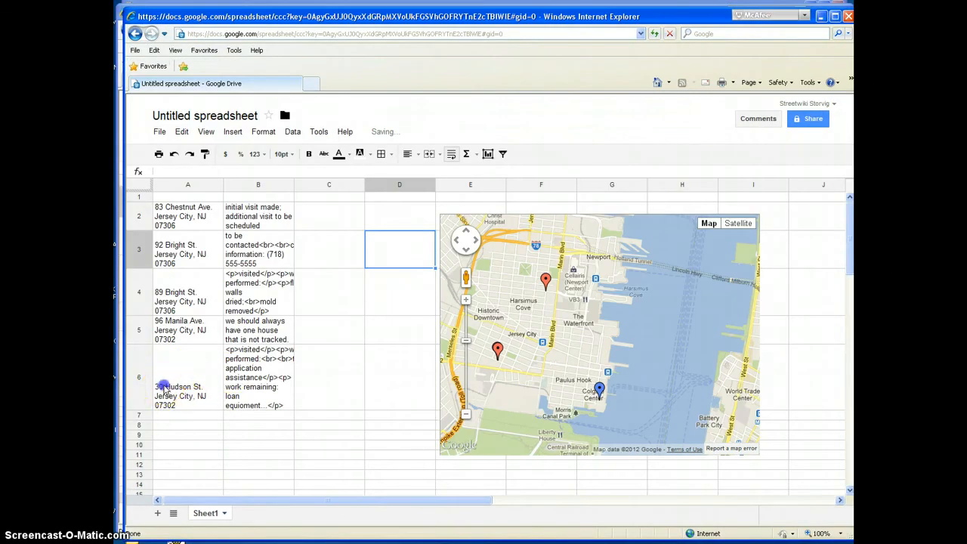
{"action": "double_click", "coordinate": [165, 389]}
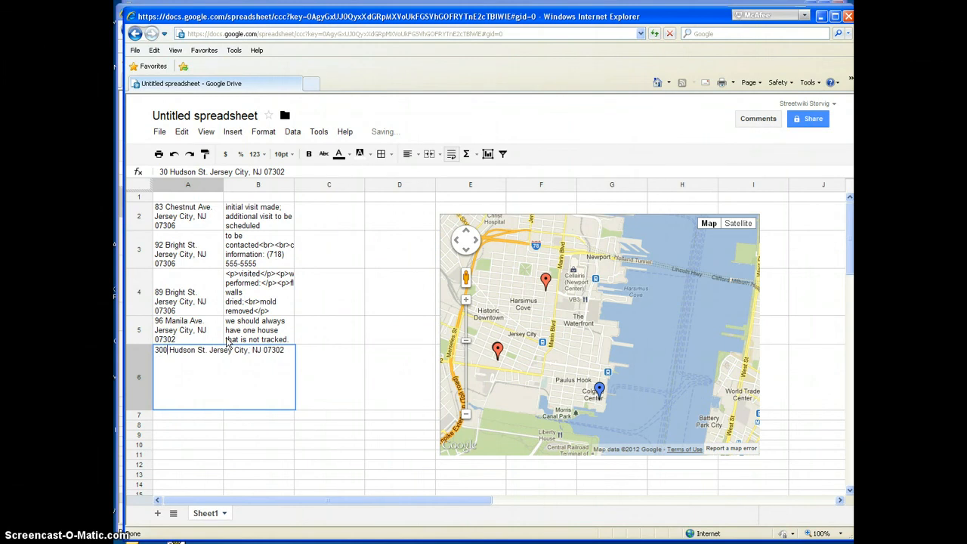
{"action": "key", "text": "Return"}
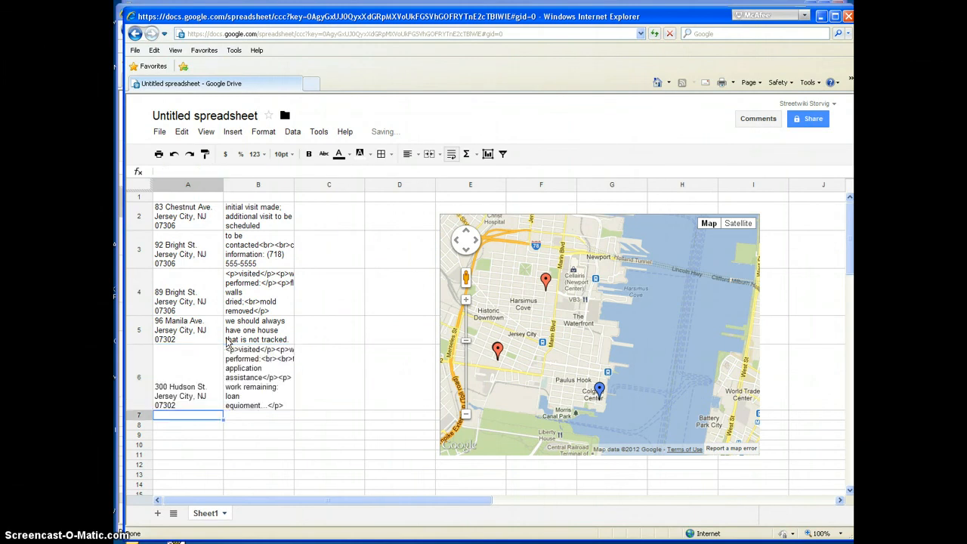
{"action": "left_click", "coordinate": [293, 349]}
Step: Return to the window with the enlarged map and try to reload the spreadsheet from its current web address
{"action": "key", "text": "alt+Tab"}
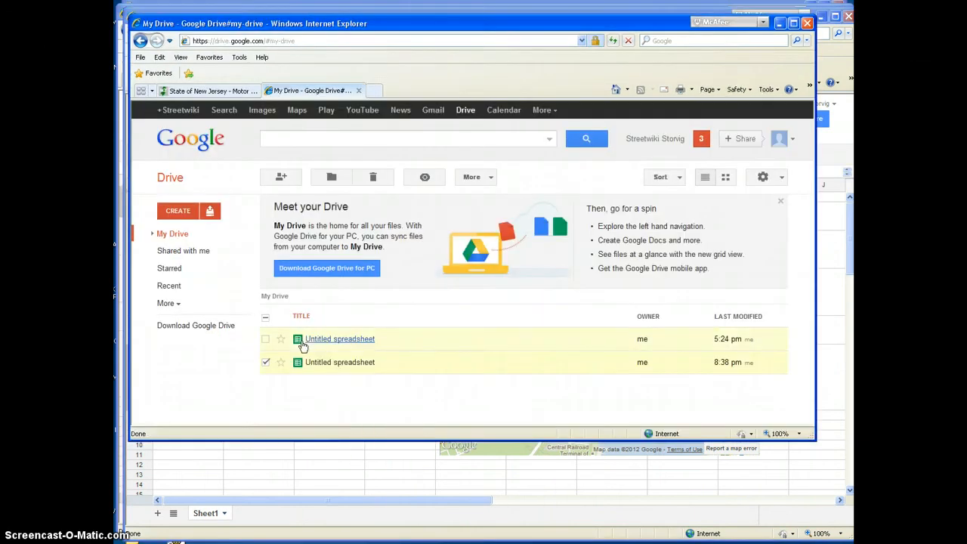
{"action": "key", "text": "alt+Tab"}
{"action": "key", "text": "alt+Tab"}
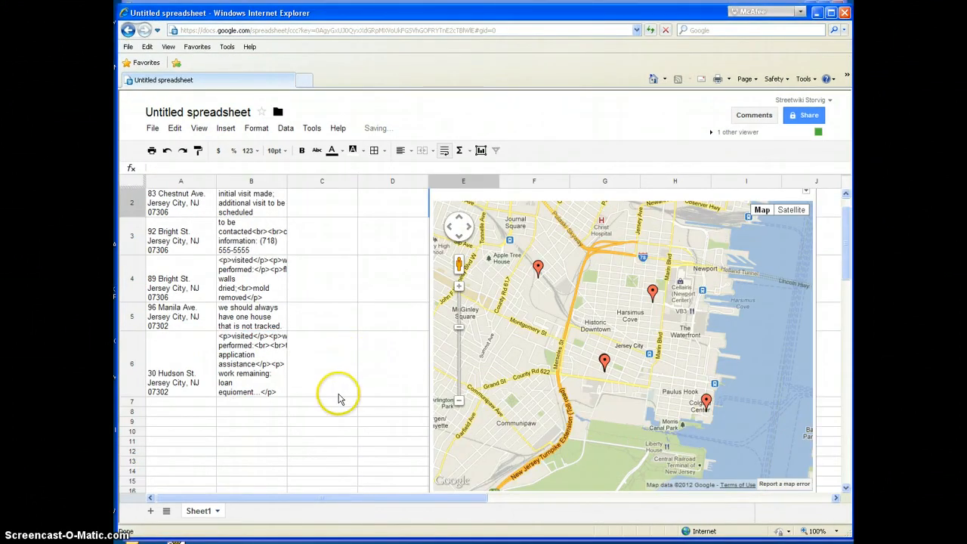
{"action": "left_click", "coordinate": [340, 382]}
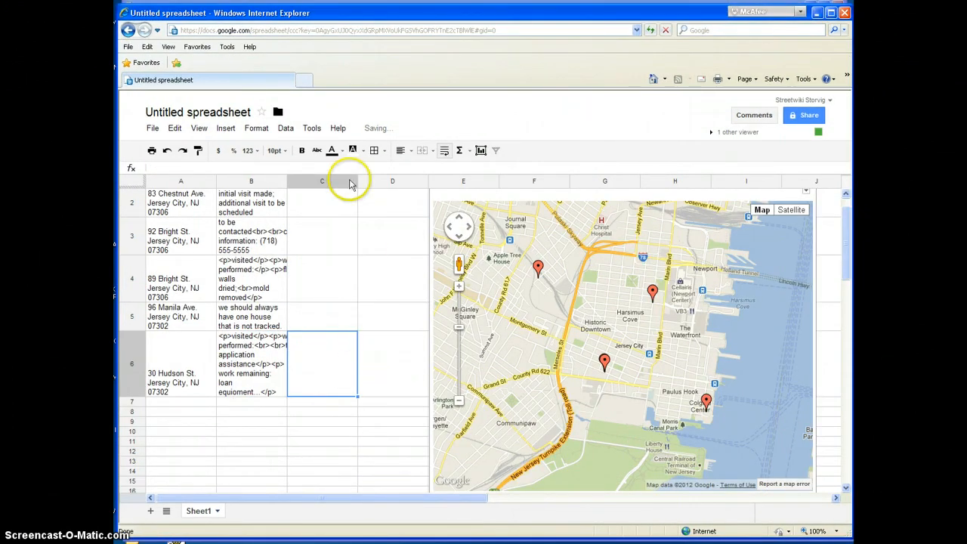
{"action": "left_click", "coordinate": [280, 30]}
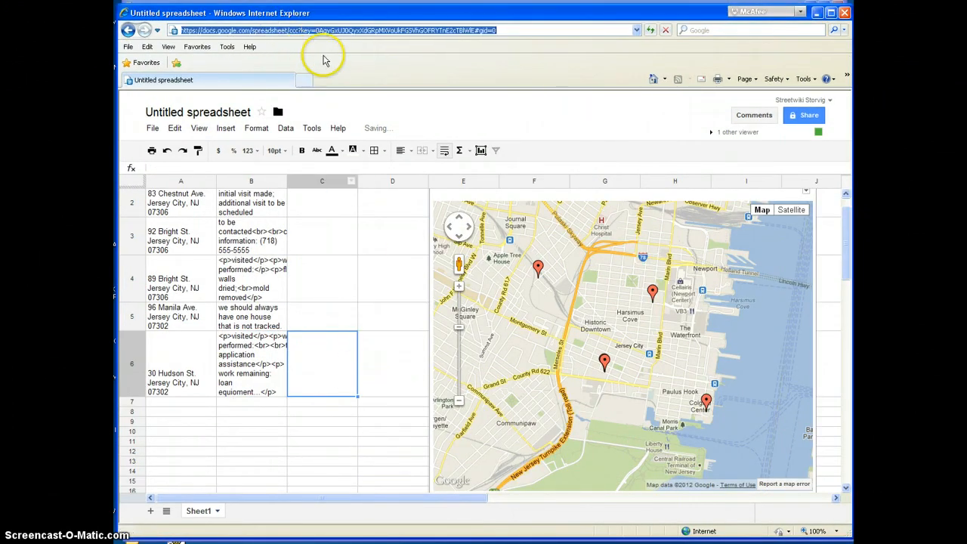
{"action": "key", "text": "Return"}
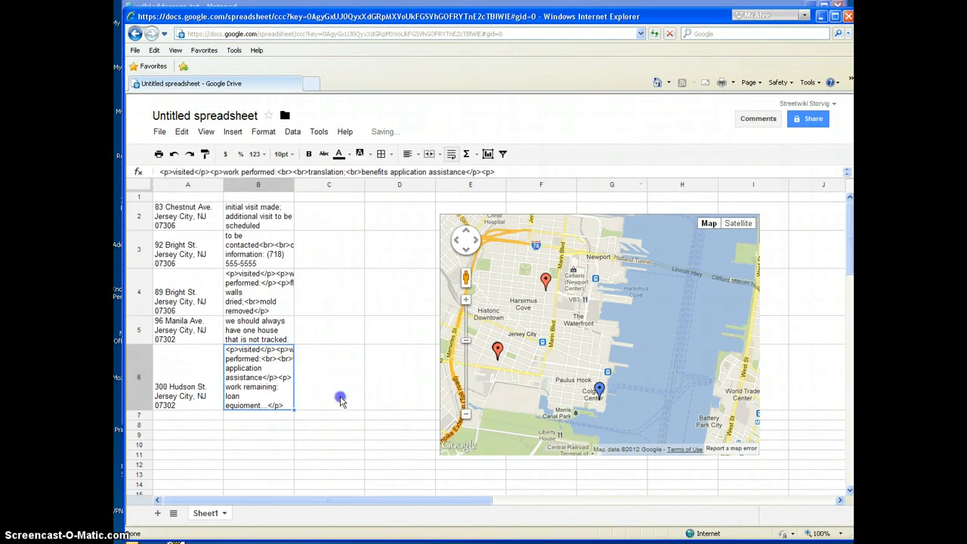
Step: Reopen the untitled spreadsheet modified at 8:38 pm from Google Drive, dismissing the browser-support notice and answering No to the secure-content warning
{"action": "left_click", "coordinate": [340, 400]}
{"action": "key", "text": "alt+Tab"}
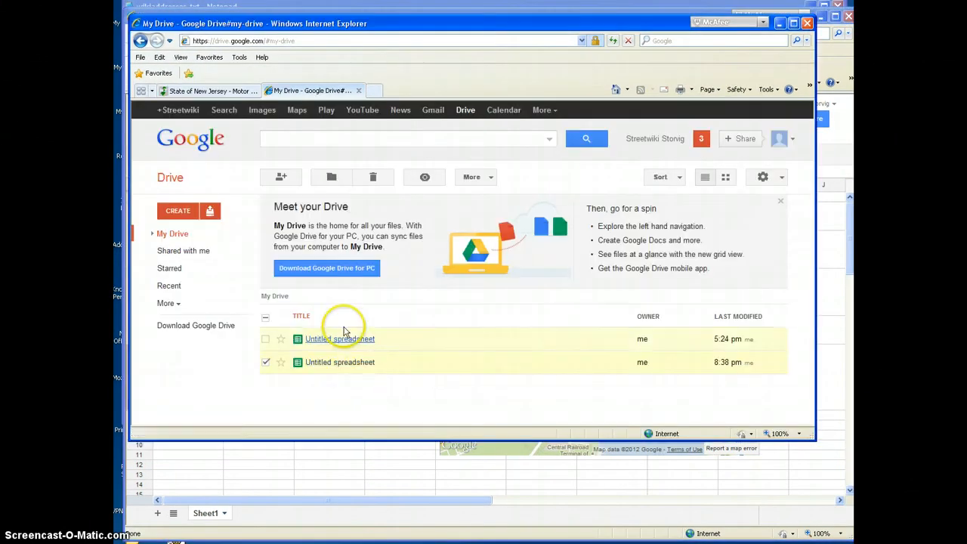
{"action": "right_click", "coordinate": [336, 365]}
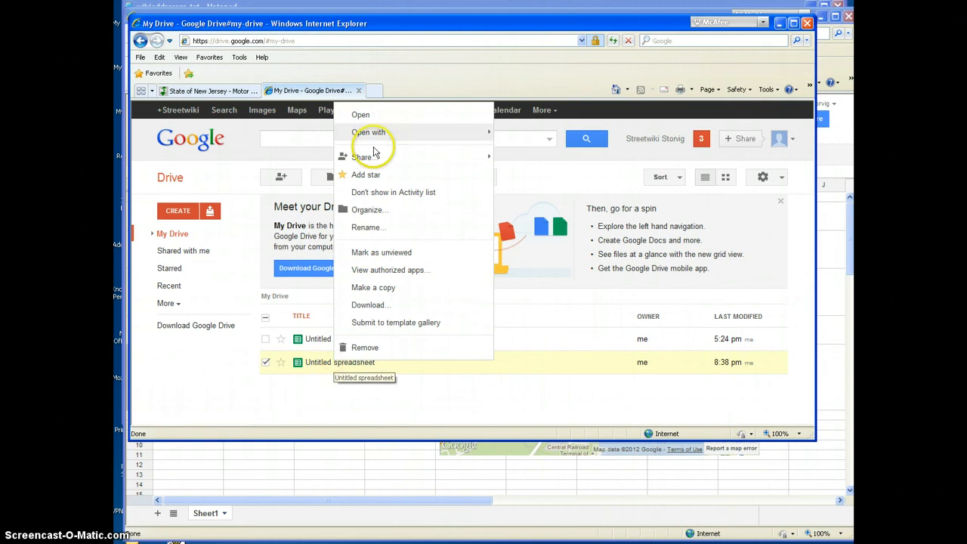
{"action": "left_click", "coordinate": [376, 119]}
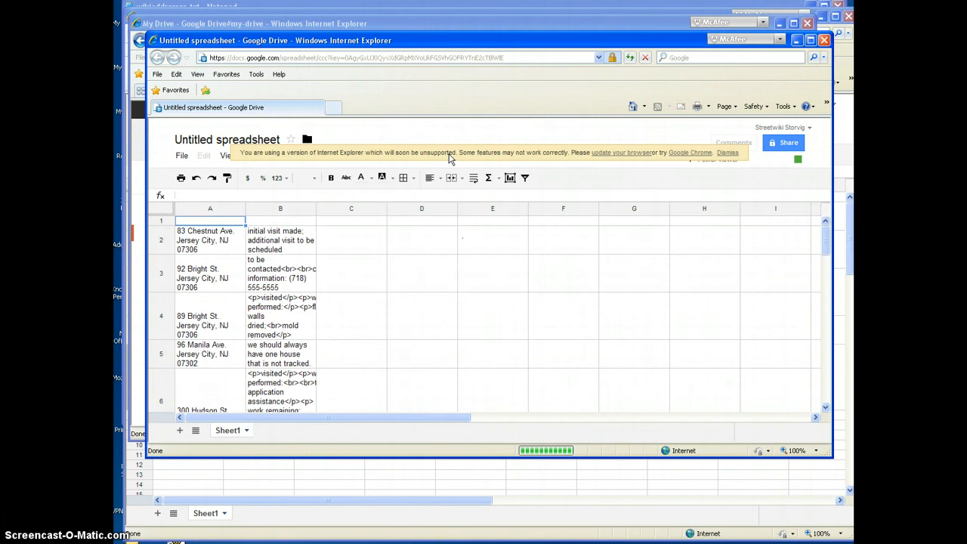
{"action": "left_click", "coordinate": [731, 154]}
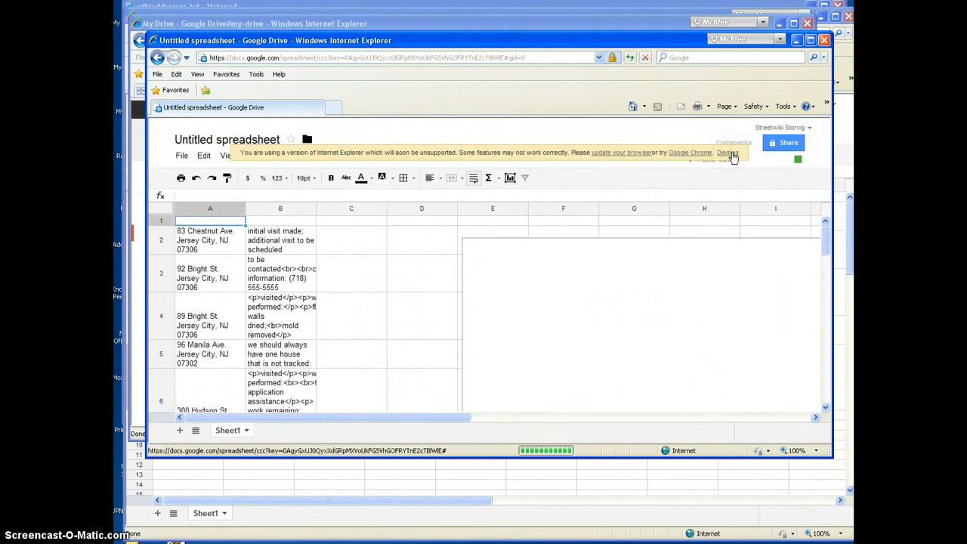
{"action": "left_click_drag", "start_coordinate": [825, 231], "coordinate": [827, 262]}
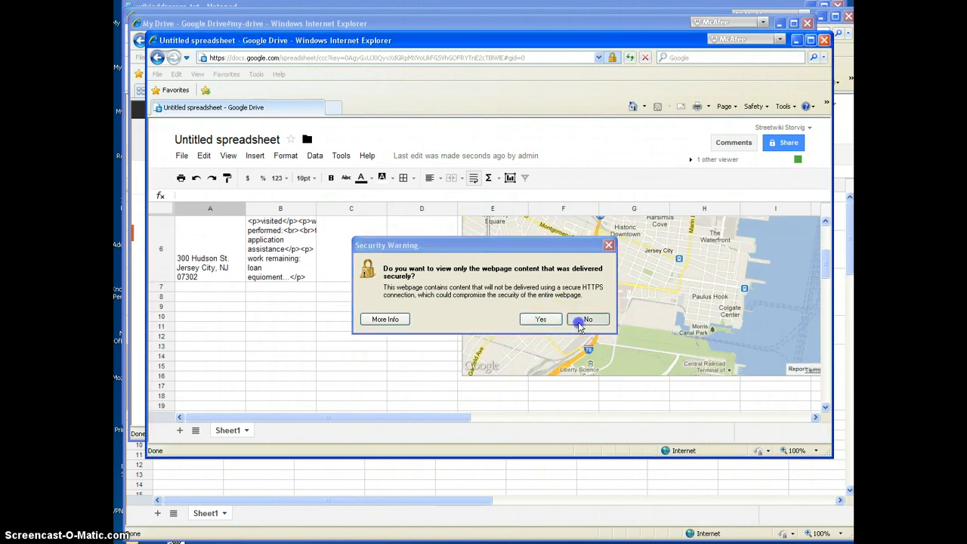
{"action": "left_click", "coordinate": [588, 319]}
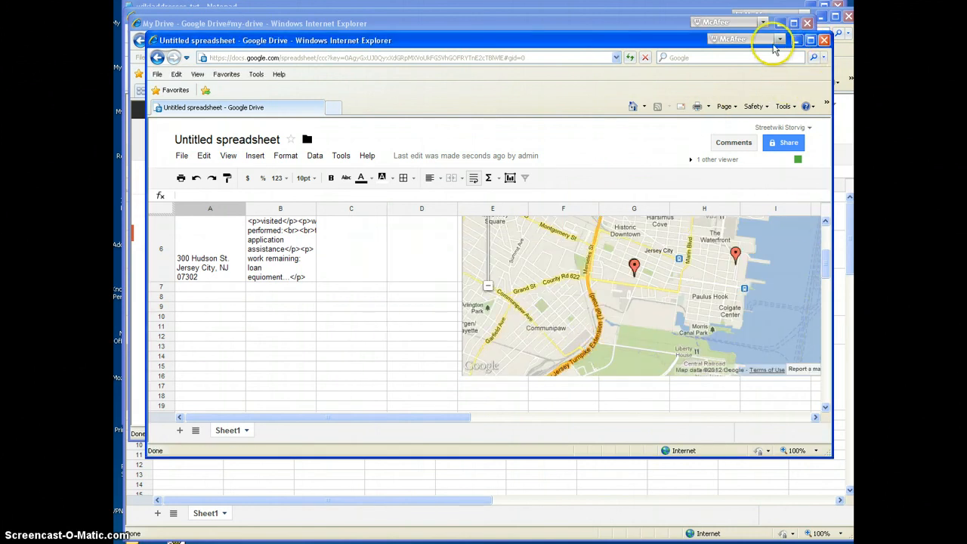
{"action": "left_click_drag", "start_coordinate": [660, 30], "coordinate": [660, 14]}
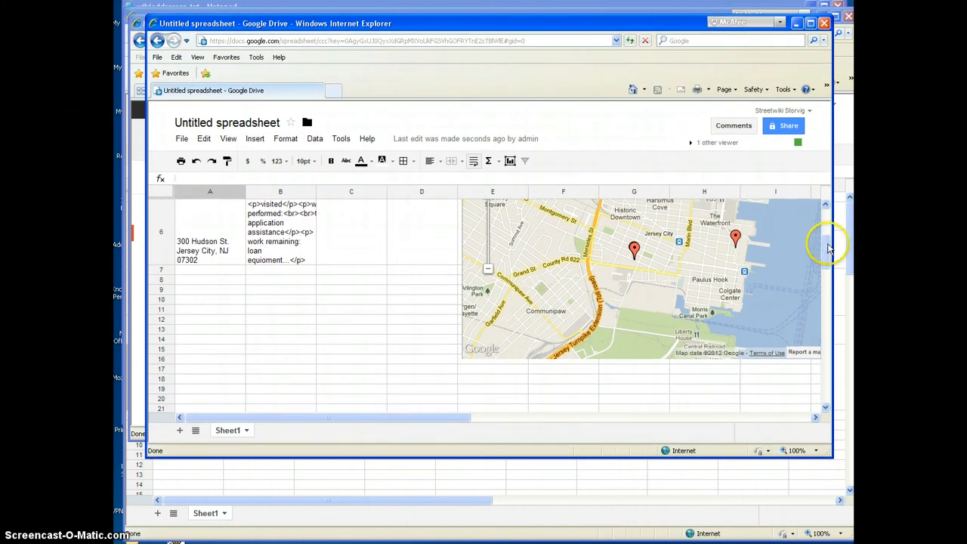
{"action": "left_click_drag", "start_coordinate": [827, 245], "coordinate": [824, 235]}
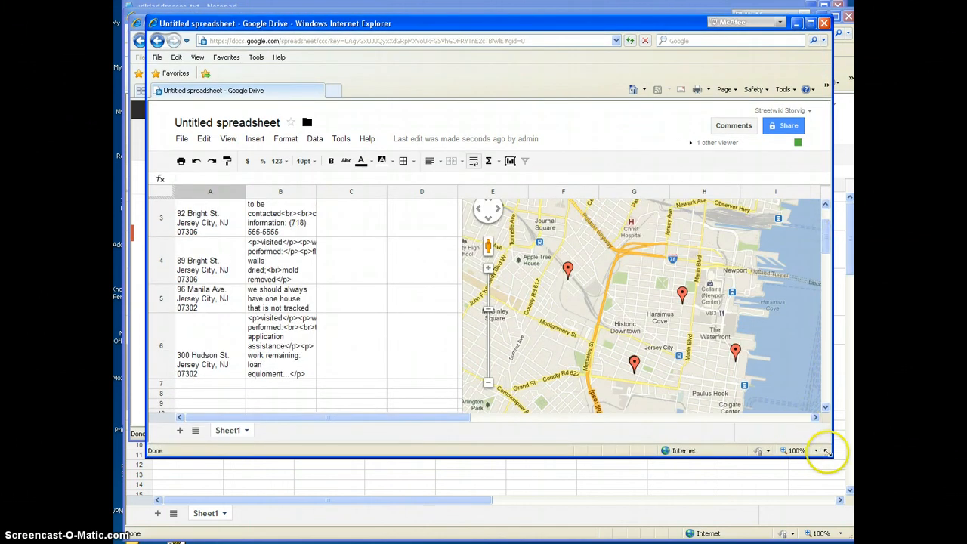
{"action": "left_click_drag", "start_coordinate": [831, 456], "coordinate": [848, 506]}
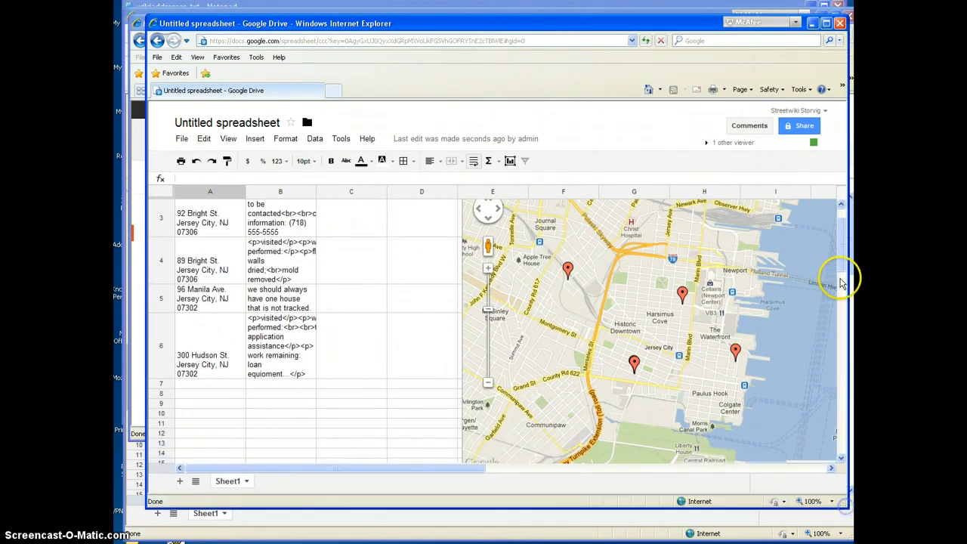
{"action": "left_click_drag", "start_coordinate": [759, 510], "coordinate": [763, 526]}
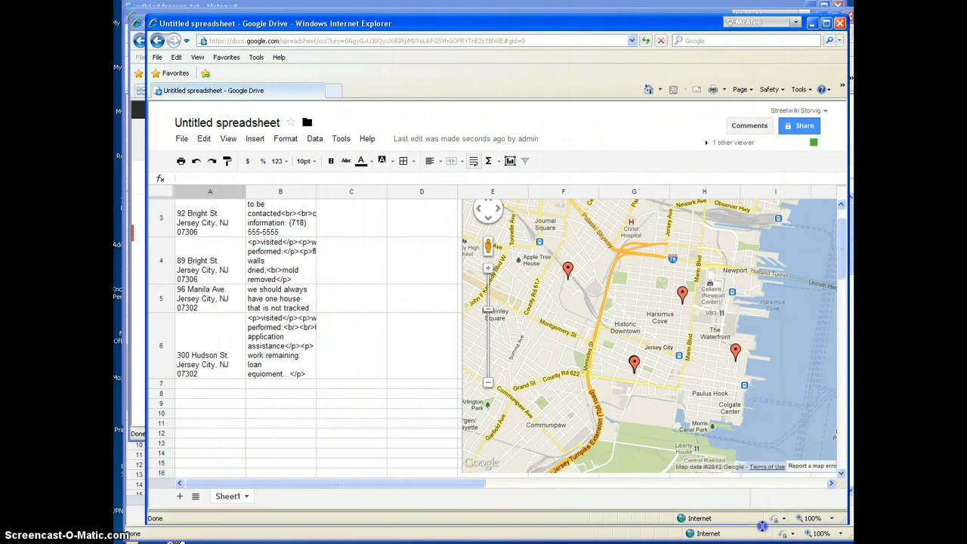
{"action": "left_click", "coordinate": [837, 261]}
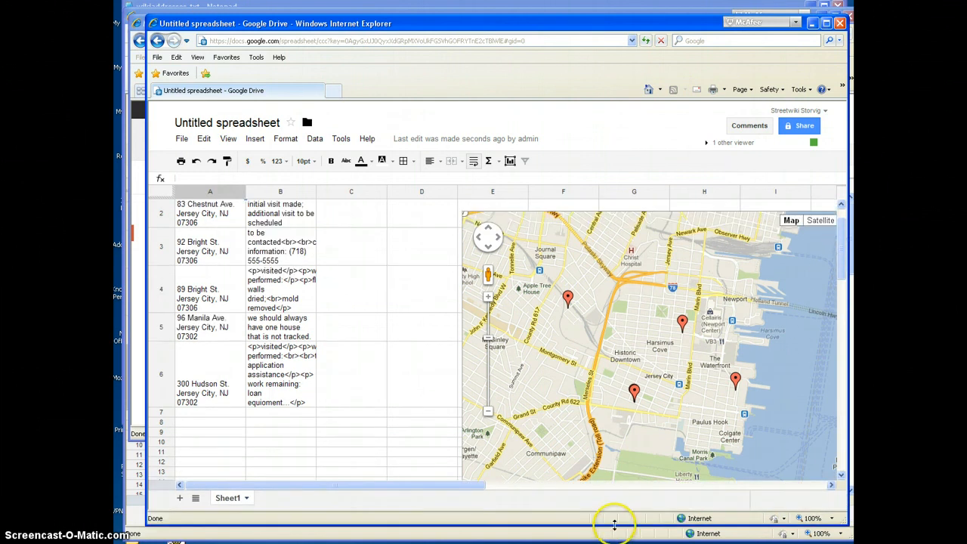
Step: Move the map gadget from the address sheet to its own sheet and examine the markers on the full-size map
{"action": "left_click_drag", "start_coordinate": [614, 524], "coordinate": [616, 536]}
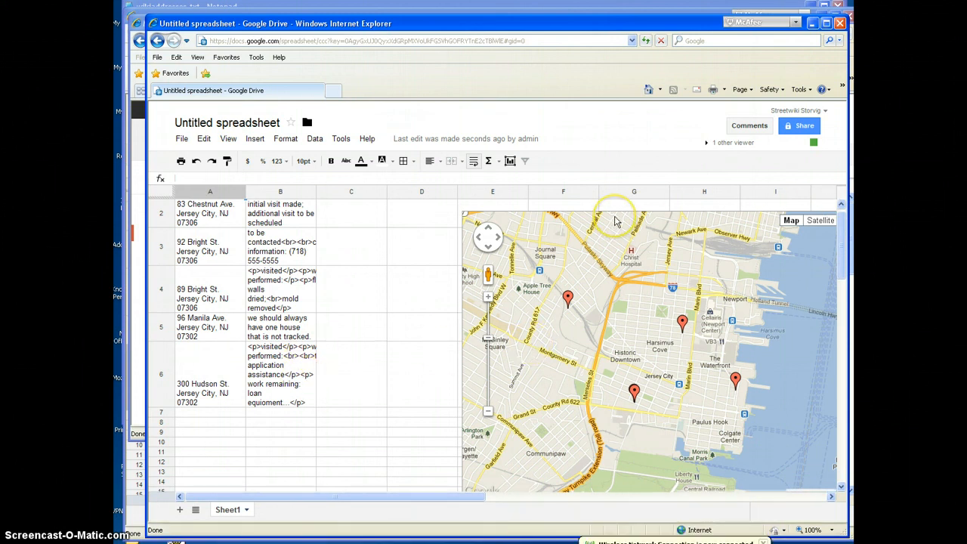
{"action": "left_click", "coordinate": [841, 205]}
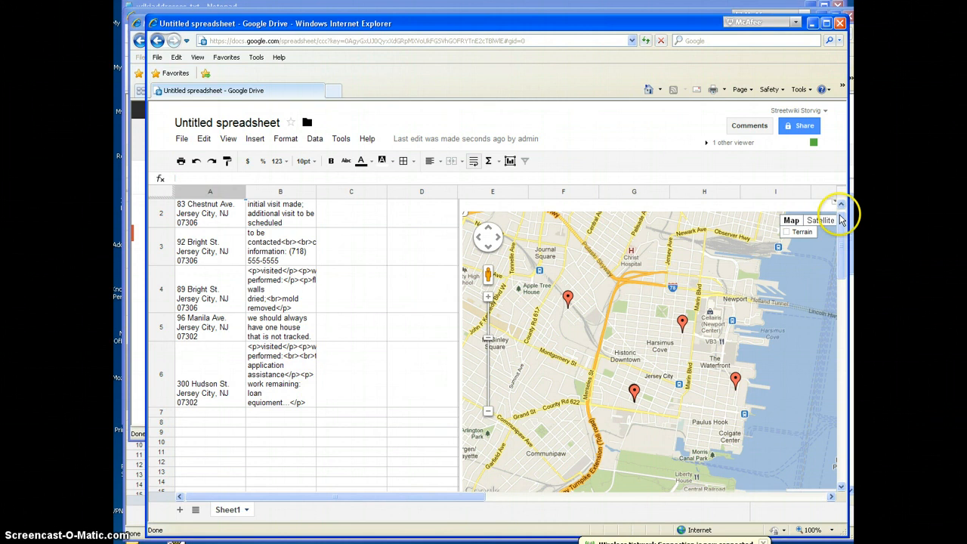
{"action": "left_click", "coordinate": [574, 476]}
{"action": "left_click_drag", "start_coordinate": [478, 498], "coordinate": [532, 503]}
{"action": "left_click", "coordinate": [693, 212]}
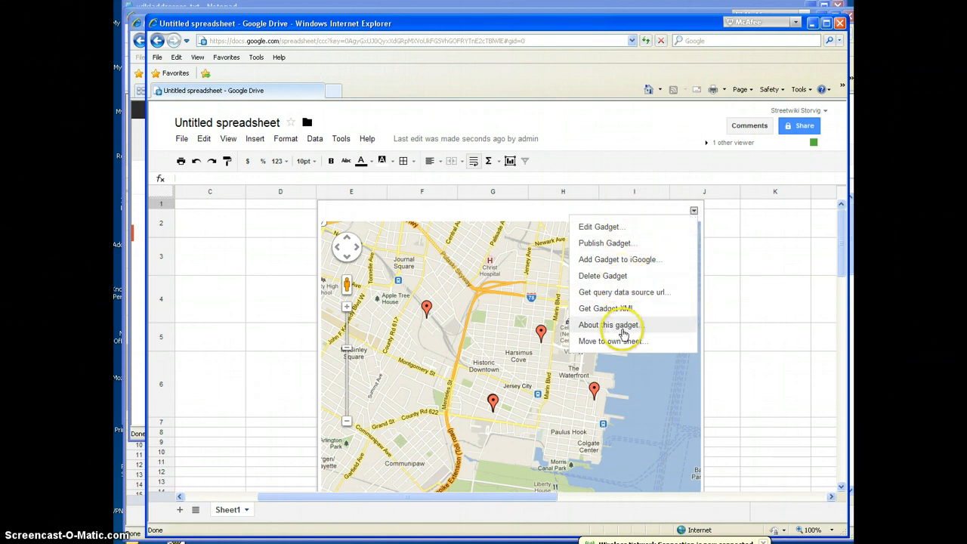
{"action": "left_click", "coordinate": [624, 343]}
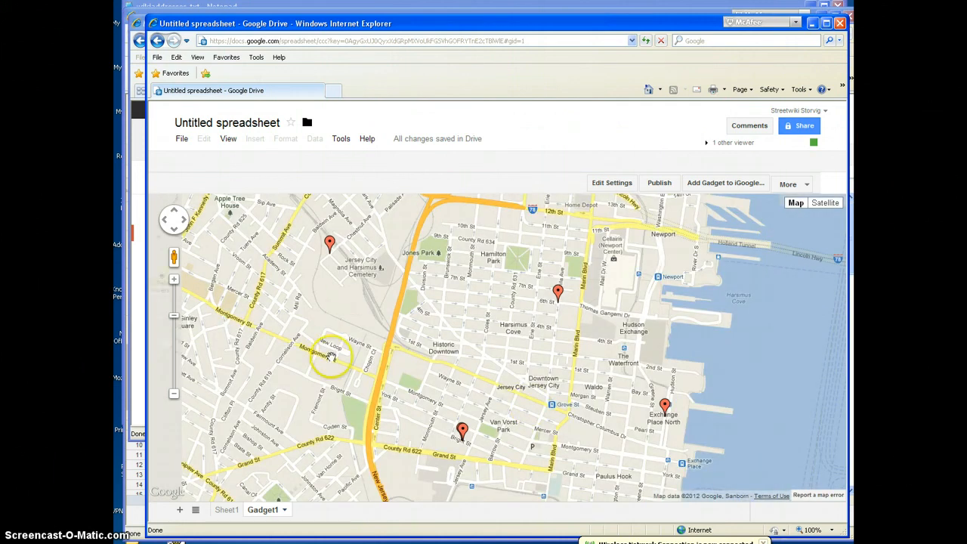
{"action": "left_click_drag", "start_coordinate": [415, 345], "coordinate": [466, 318]}
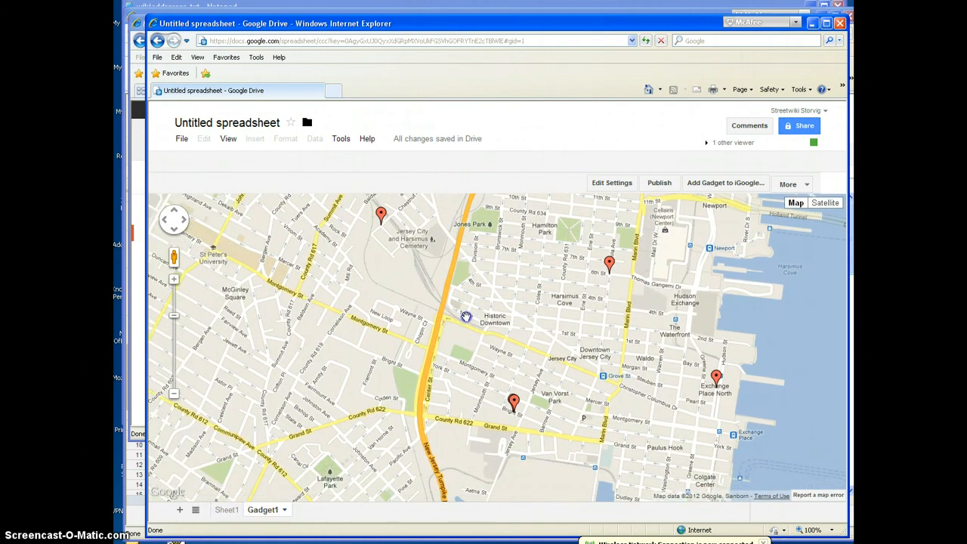
{"action": "left_click", "coordinate": [227, 510]}
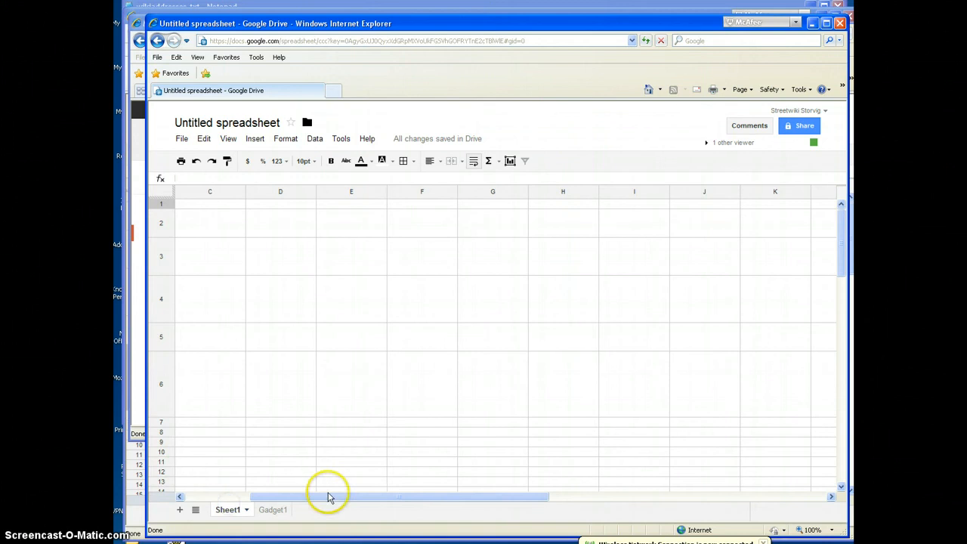
{"action": "left_click_drag", "start_coordinate": [329, 497], "coordinate": [261, 497]}
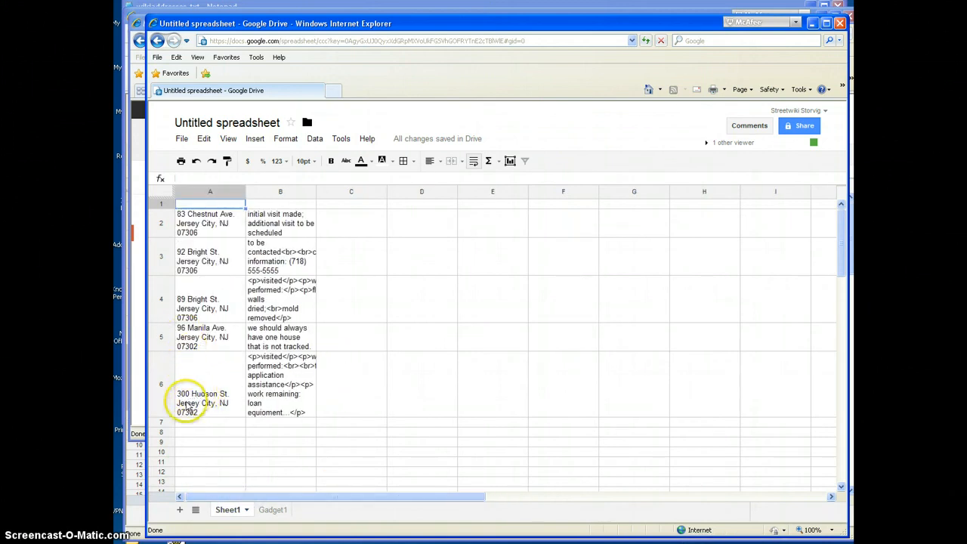
{"action": "left_click", "coordinate": [187, 405]}
{"action": "double_click", "coordinate": [186, 399]}
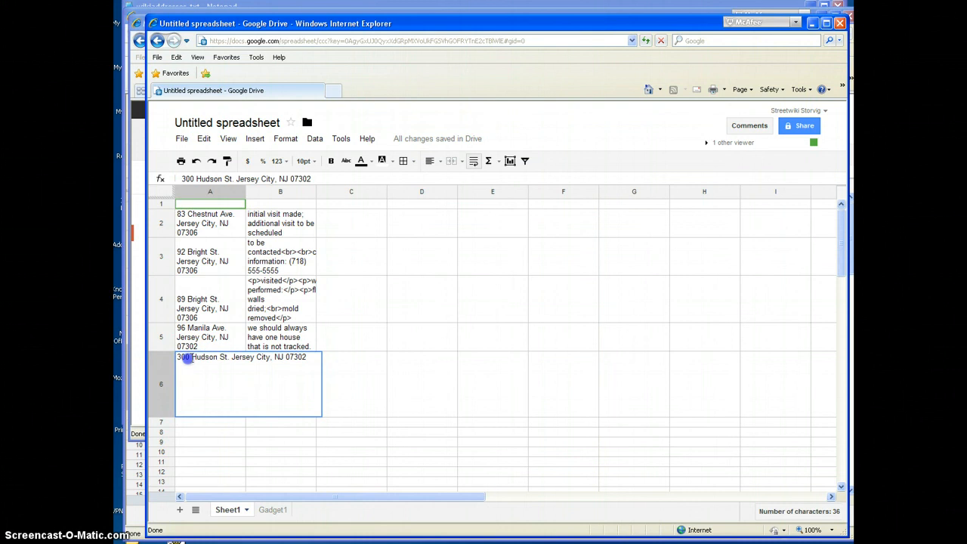
{"action": "key", "text": "Return"}
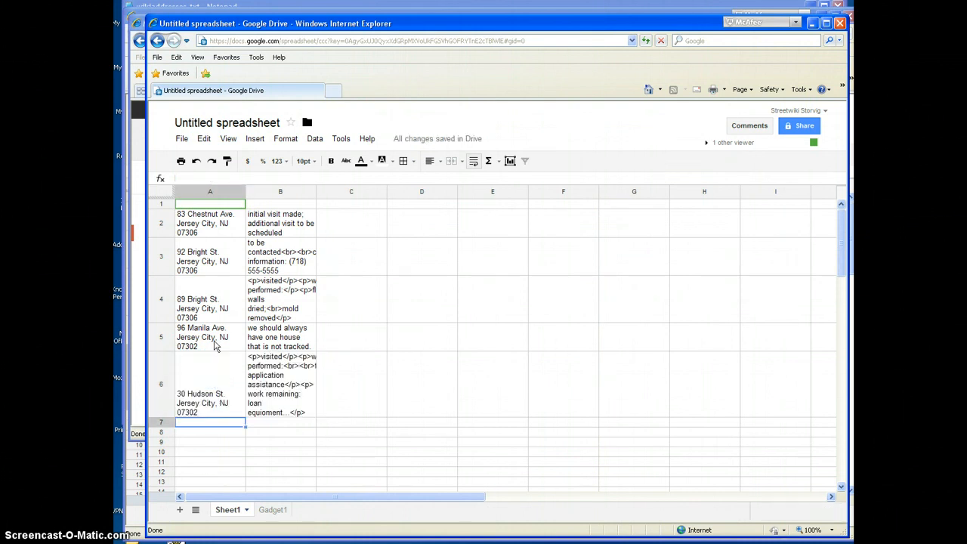
{"action": "left_click", "coordinate": [268, 511]}
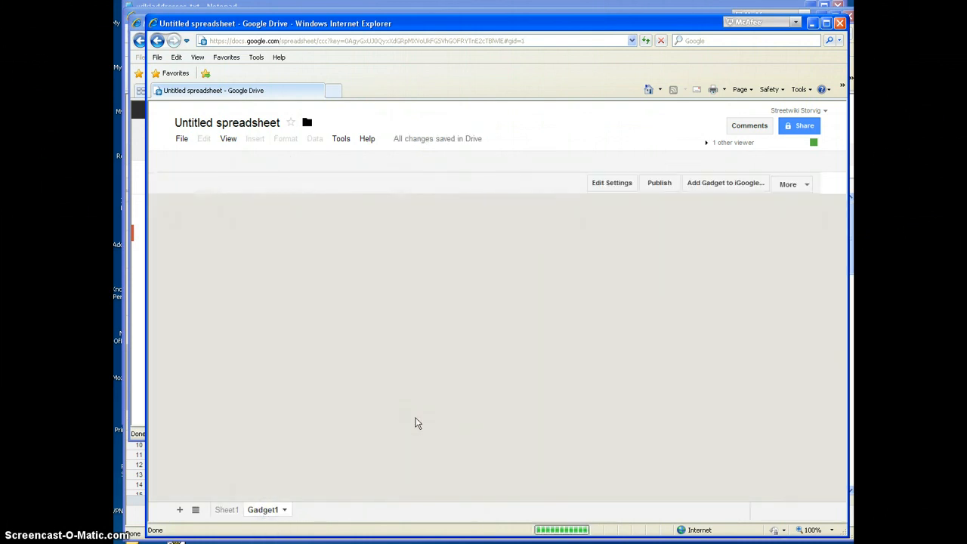
{"action": "left_click", "coordinate": [584, 408]}
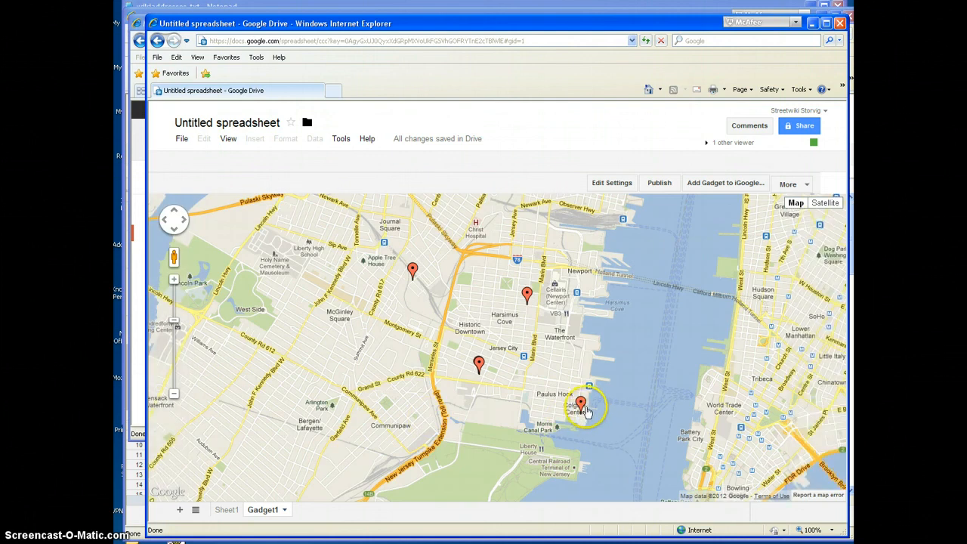
{"action": "left_click", "coordinate": [226, 510]}
{"action": "left_click", "coordinate": [185, 408]}
{"action": "double_click", "coordinate": [189, 398]}
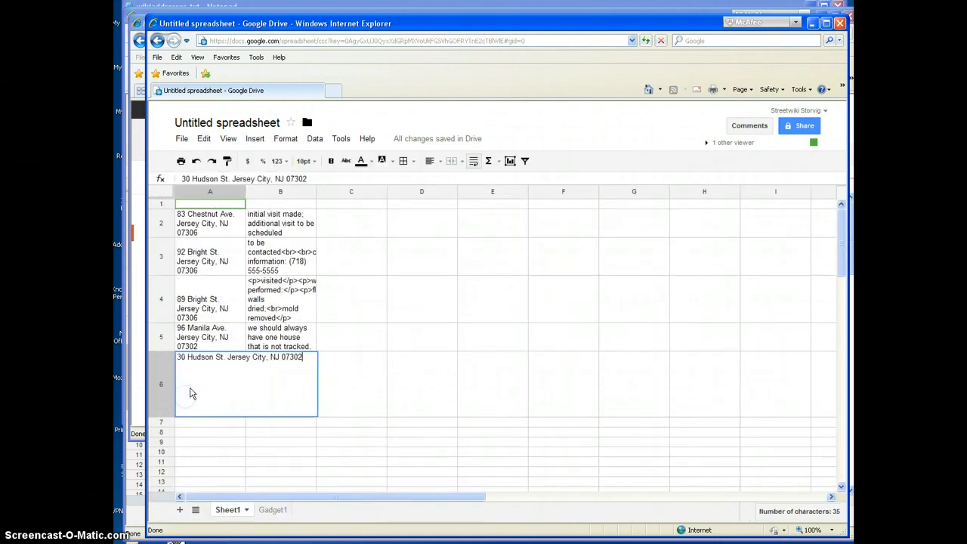
{"action": "type", "text": "0"}
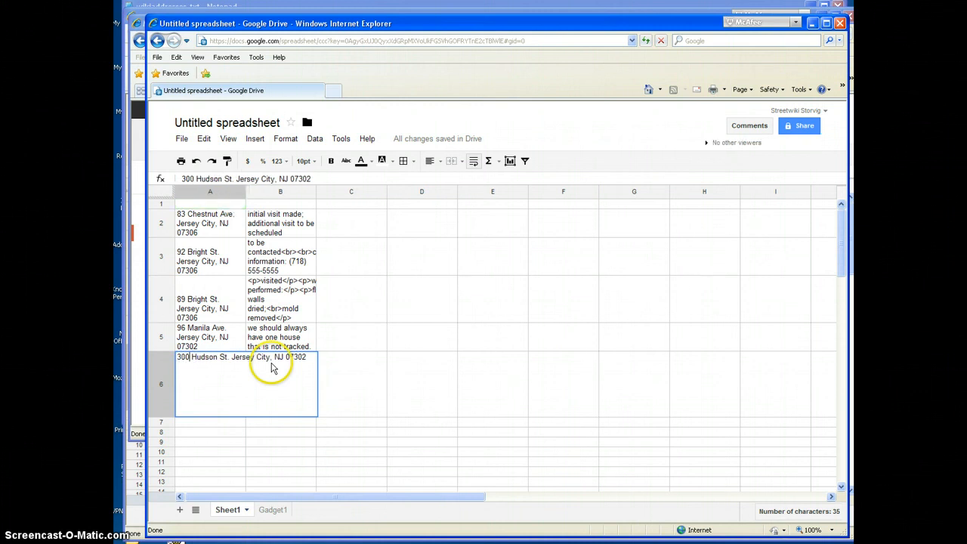
{"action": "key", "text": "Return"}
{"action": "left_click", "coordinate": [272, 510]}
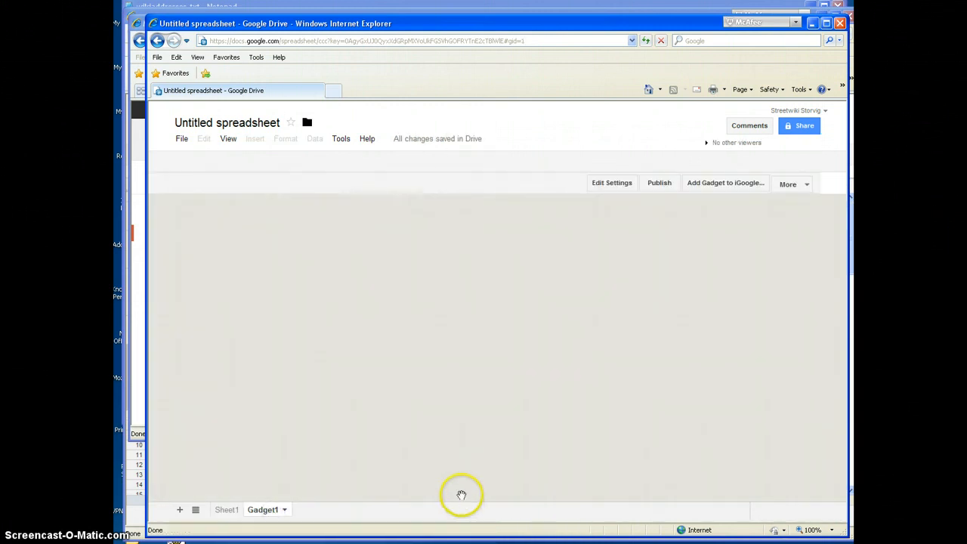
{"action": "left_click_drag", "start_coordinate": [657, 460], "coordinate": [667, 359]}
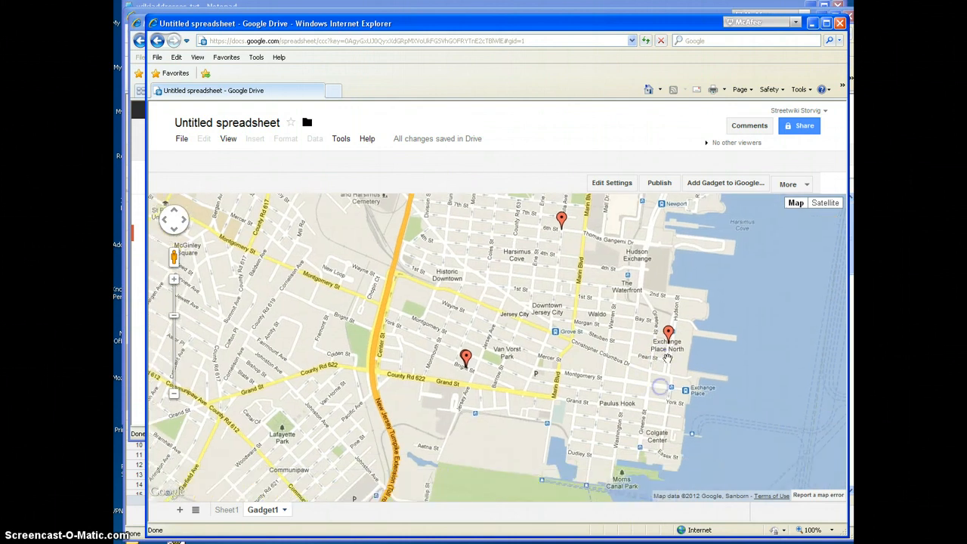
{"action": "left_click", "coordinate": [226, 511]}
{"action": "left_click", "coordinate": [195, 399]}
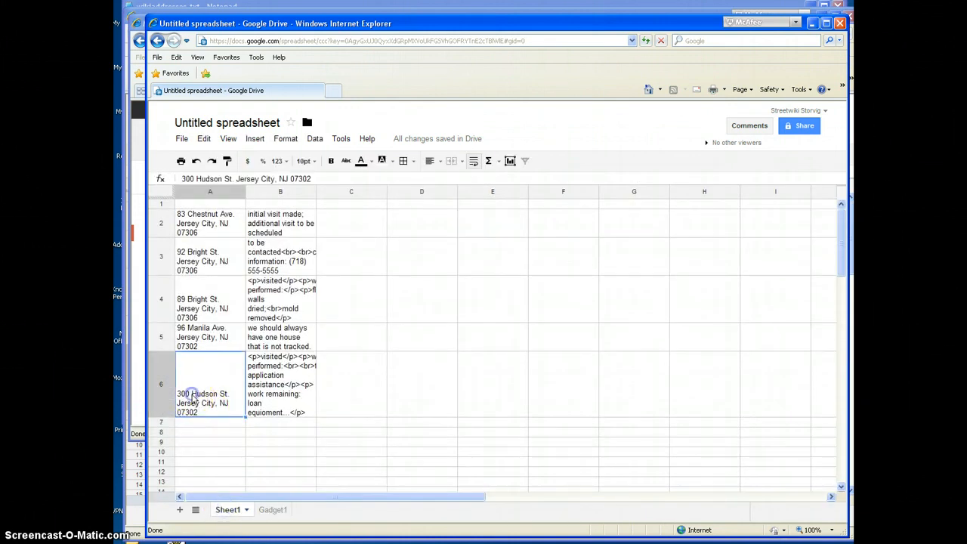
{"action": "double_click", "coordinate": [192, 373]}
{"action": "left_click", "coordinate": [189, 357]}
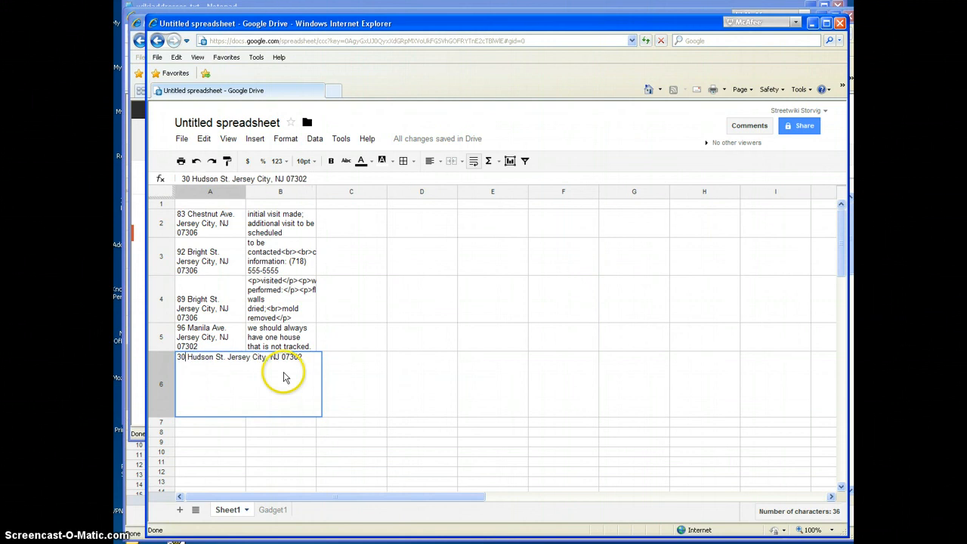
{"action": "key", "text": "Return"}
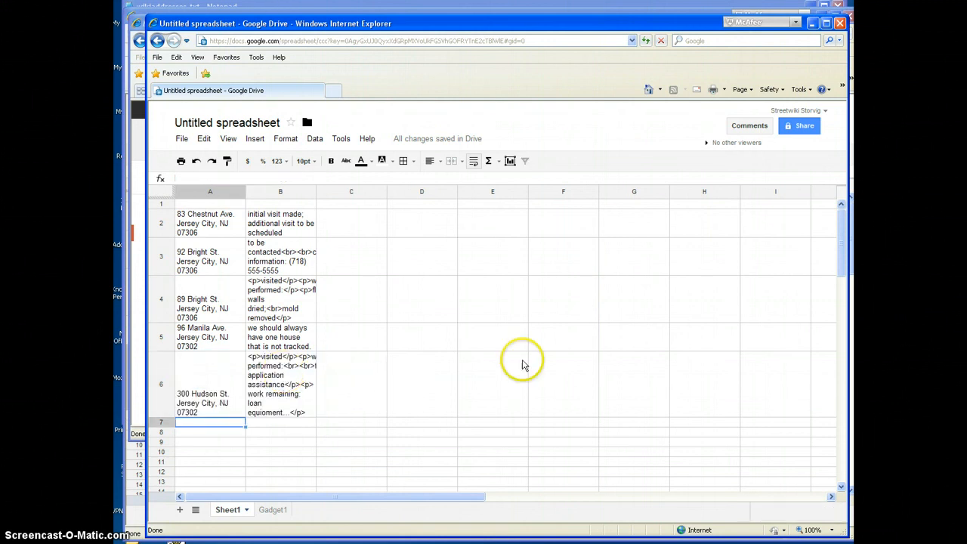
Step: Switch to the older spreadsheet window with the map still embedded beside the addresses and close it
{"action": "key", "text": "alt+Tab"}
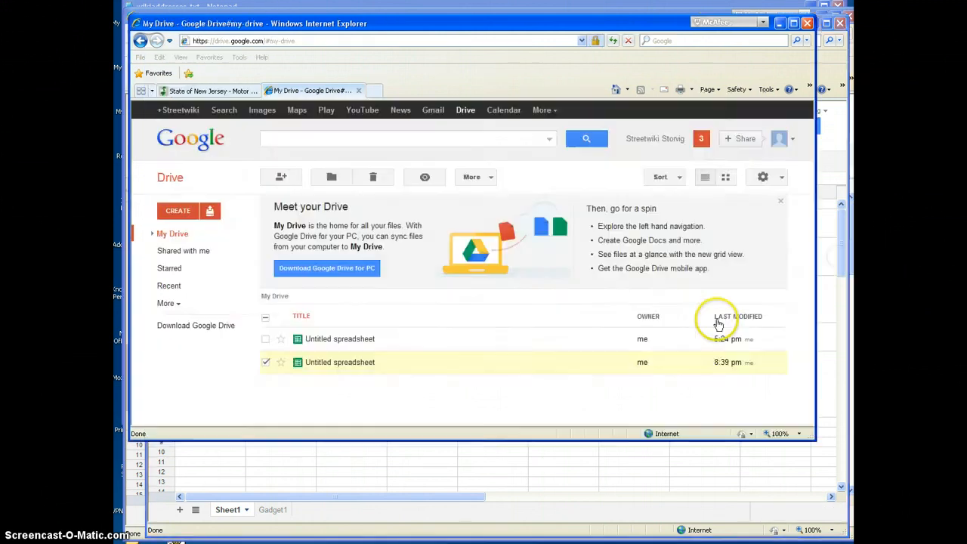
{"action": "key", "text": "alt+Tab"}
{"action": "key", "text": "alt+Tab"}
{"action": "key", "text": "alt+Tab"}
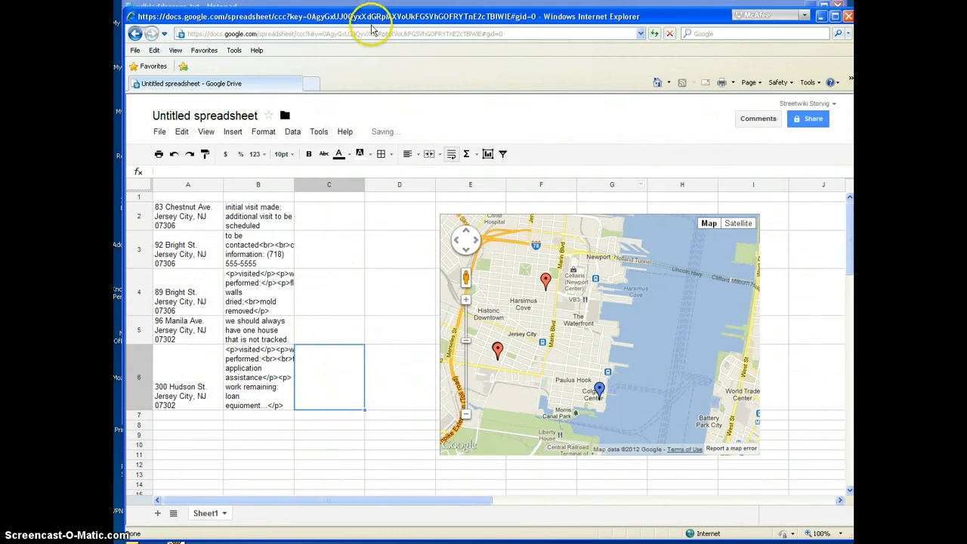
{"action": "left_click_drag", "start_coordinate": [371, 19], "coordinate": [377, 27]}
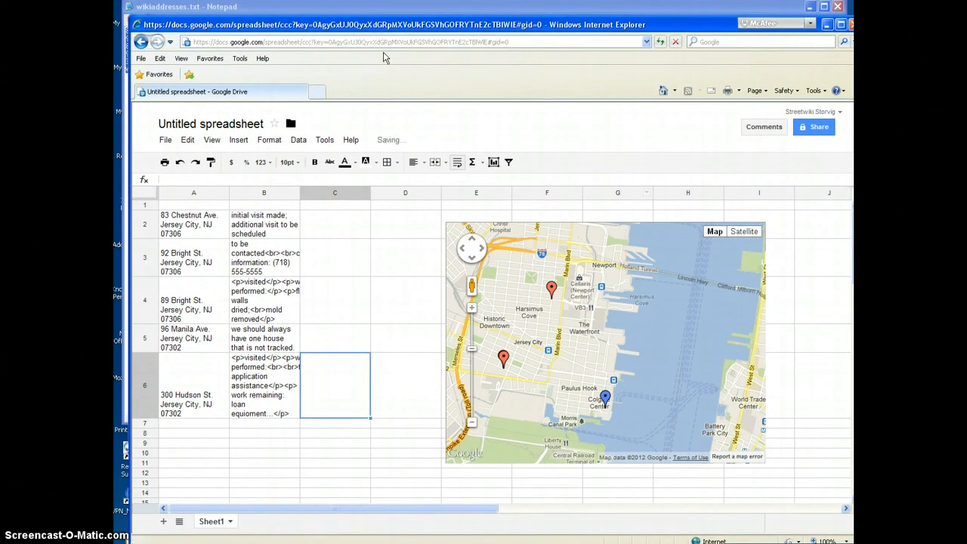
{"action": "left_click", "coordinate": [312, 302]}
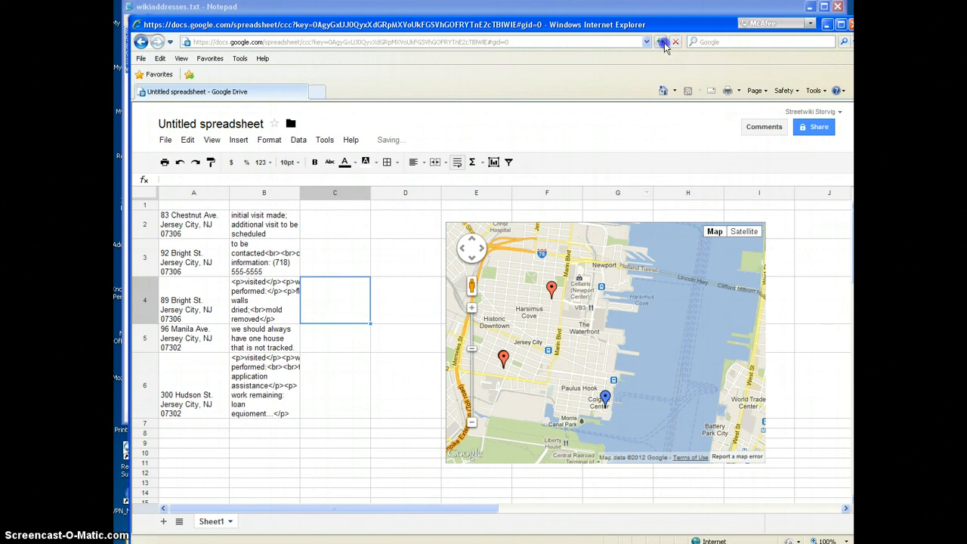
{"action": "left_click_drag", "start_coordinate": [739, 24], "coordinate": [732, 50]}
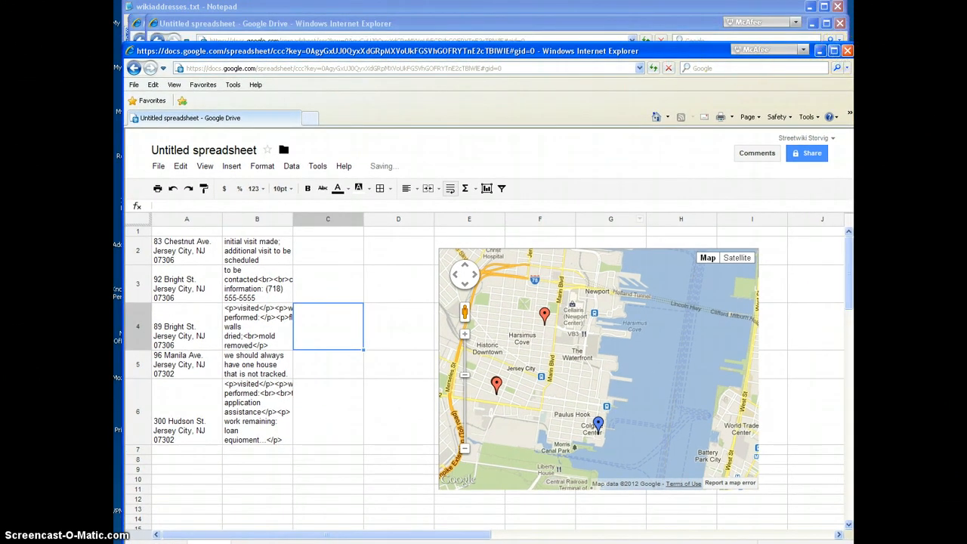
{"action": "left_click", "coordinate": [847, 51]}
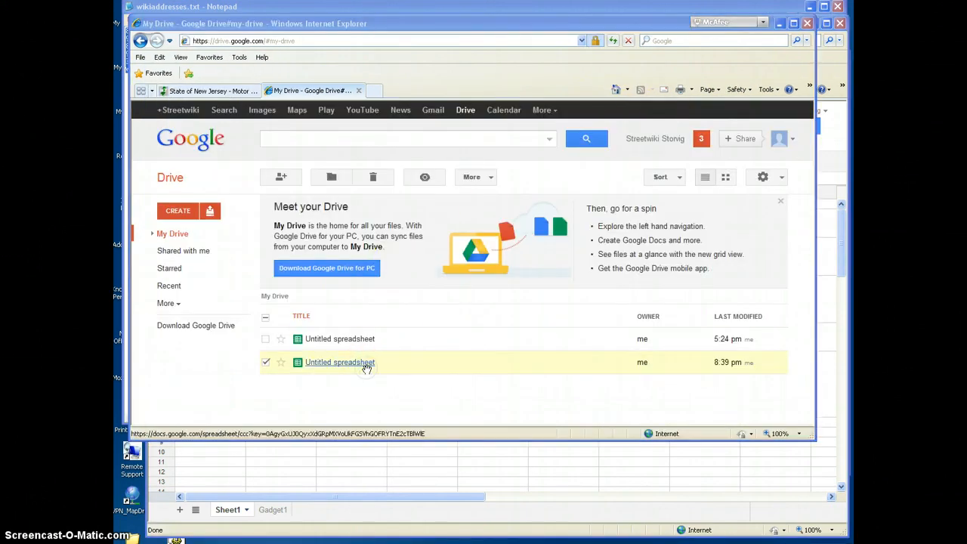
Step: Reopen the untitled spreadsheet modified at 8:39 pm from Google Drive and compare its Gadget1 map with Sheet1, answering No to the secure-content warning
{"action": "left_click", "coordinate": [366, 365]}
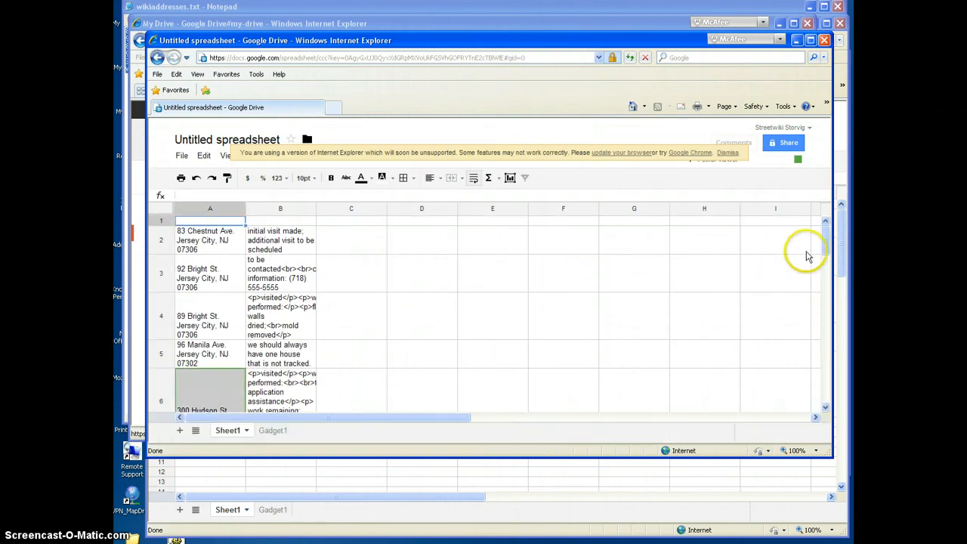
{"action": "left_click_drag", "start_coordinate": [692, 457], "coordinate": [689, 521]}
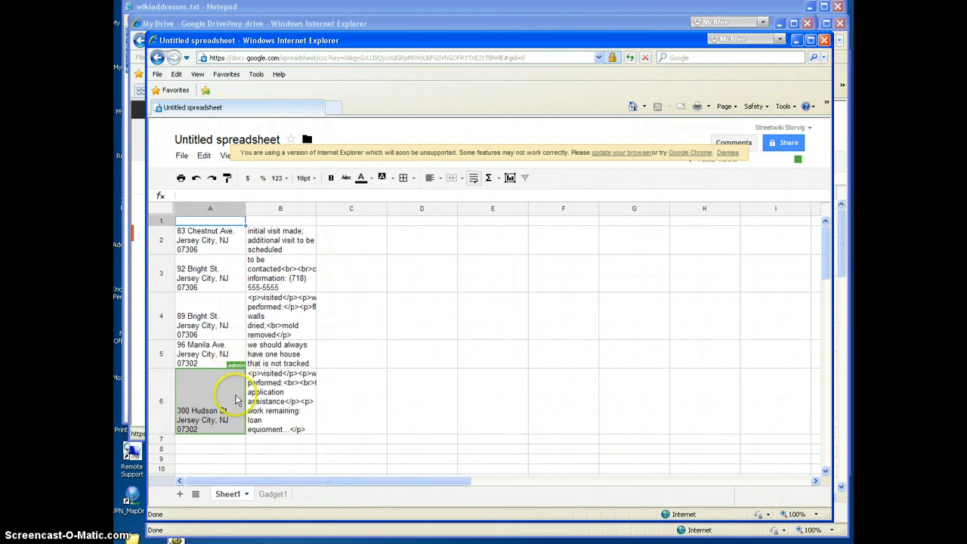
{"action": "left_click", "coordinate": [272, 496]}
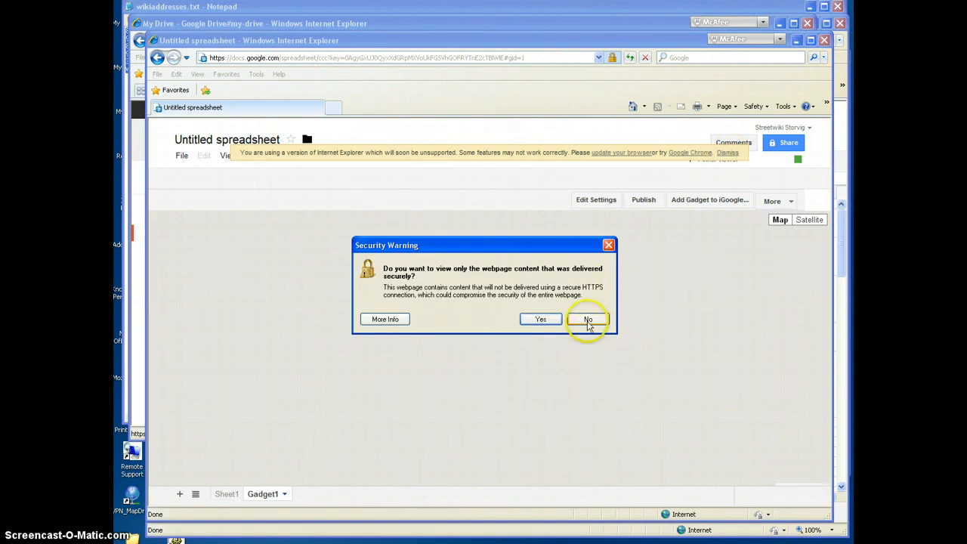
{"action": "left_click", "coordinate": [587, 321]}
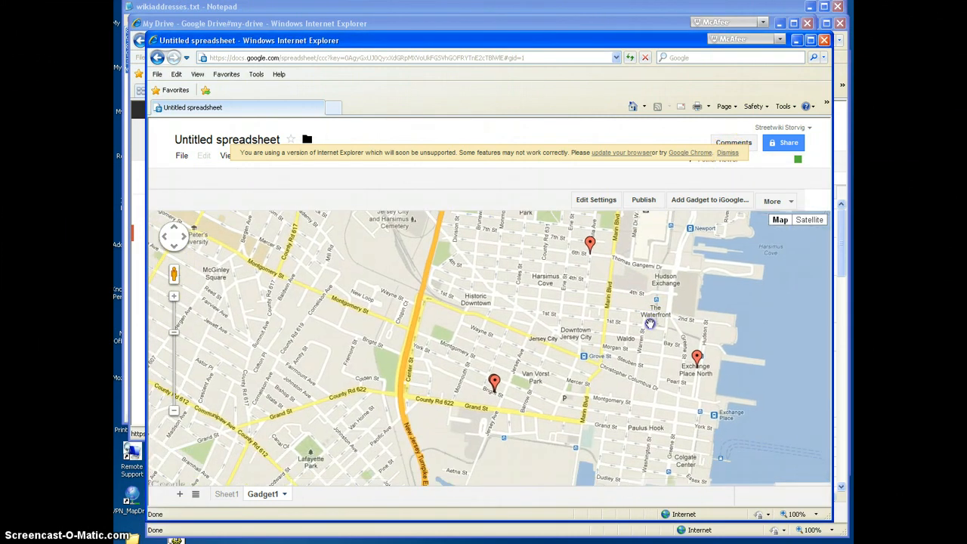
{"action": "left_click", "coordinate": [226, 494]}
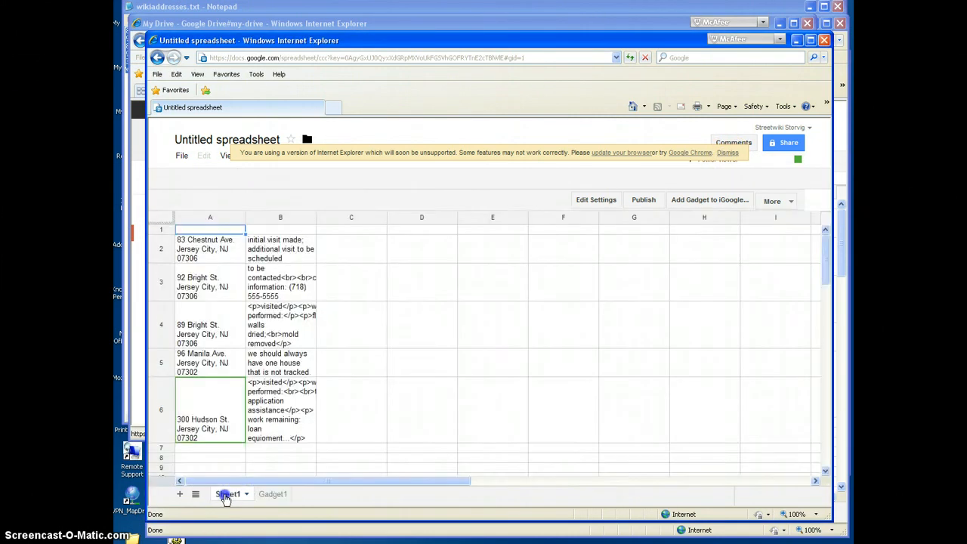
Step: Return to the other spreadsheet window, publish the Gadget1 map with all sheets, and select the entire embed script
{"action": "key", "text": "alt+Tab"}
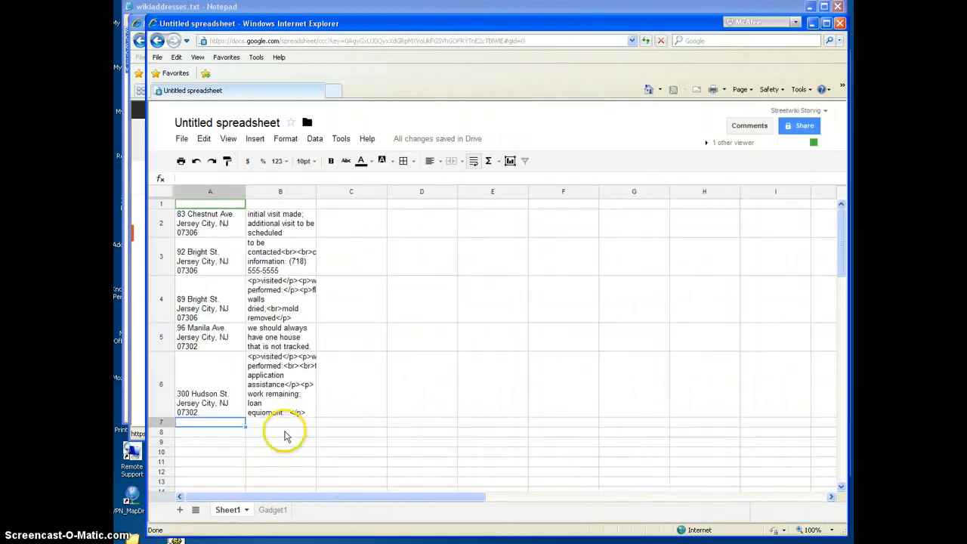
{"action": "left_click", "coordinate": [412, 387]}
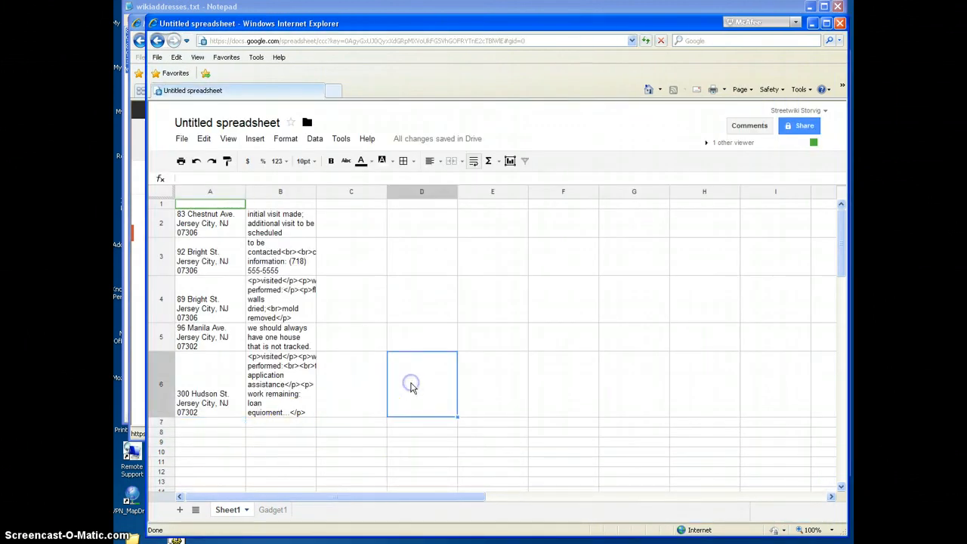
{"action": "left_click", "coordinate": [266, 509]}
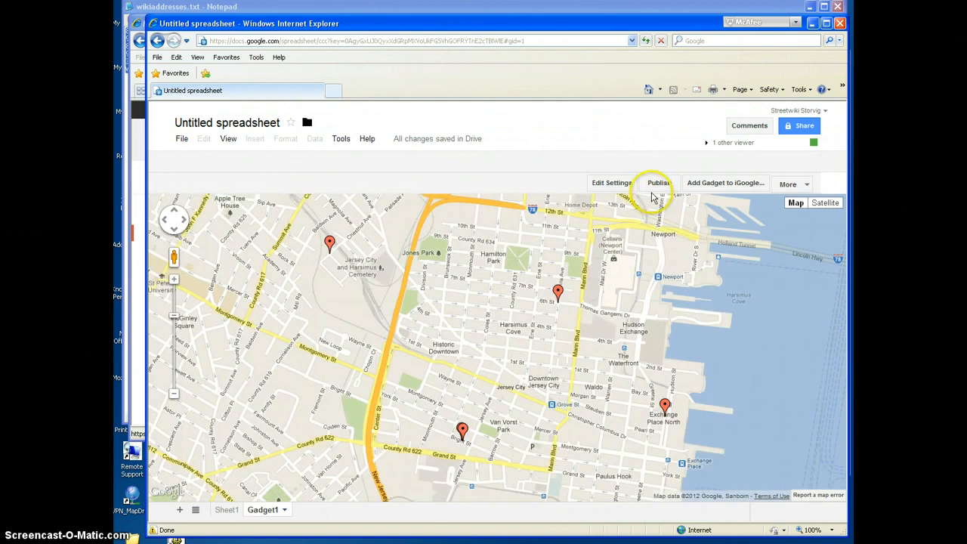
{"action": "left_click", "coordinate": [654, 189]}
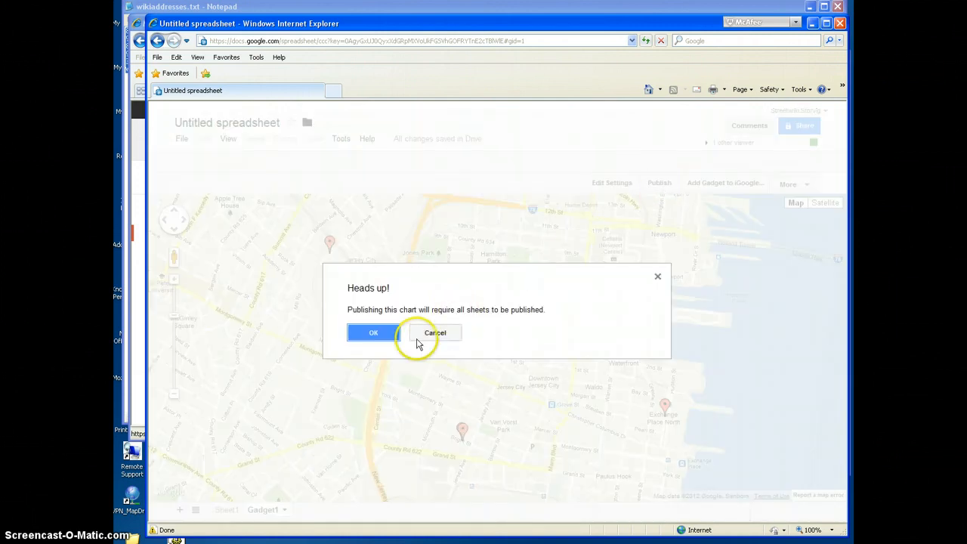
{"action": "left_click", "coordinate": [374, 333]}
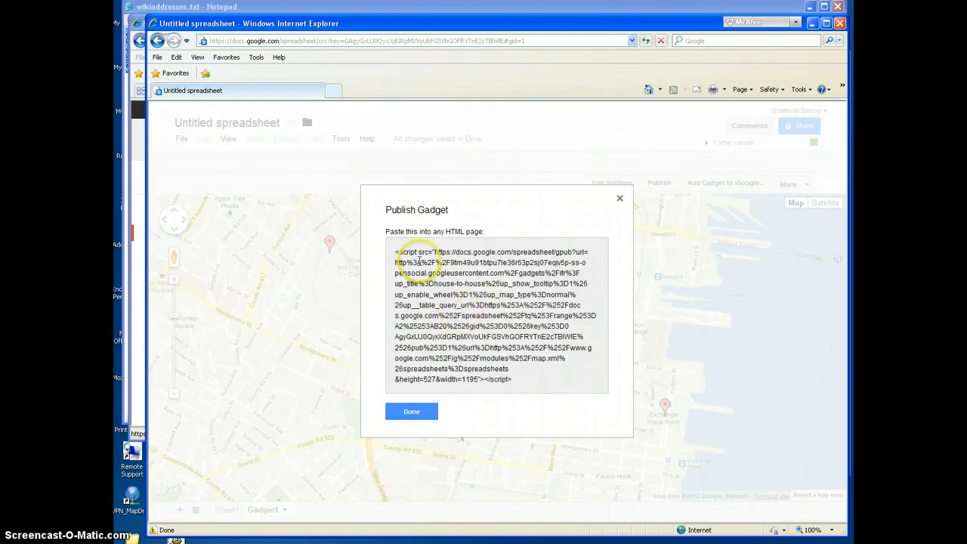
{"action": "left_click_drag", "start_coordinate": [396, 251], "coordinate": [521, 381]}
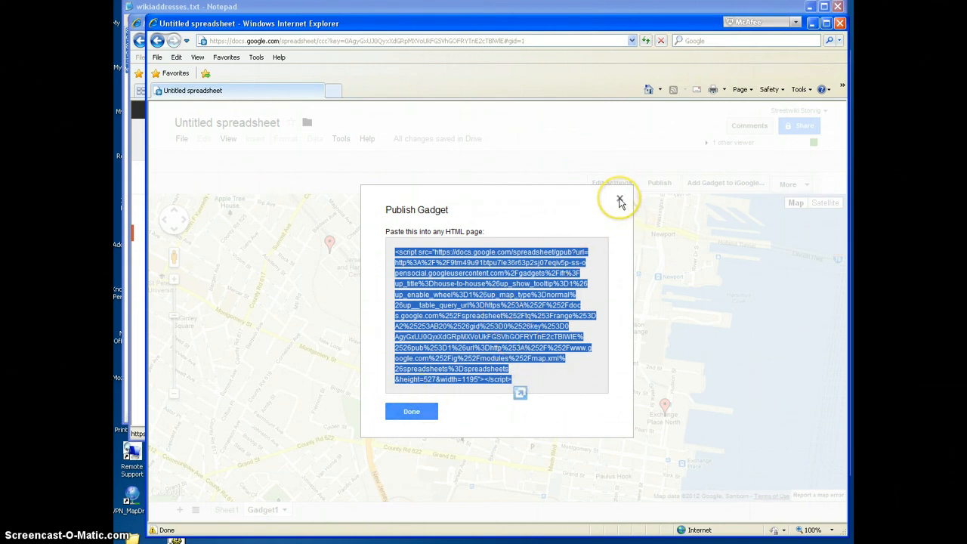
Step: Finish with the gadget's embed script, check a marker's note, and compare the Gadget1 map with the Sheet1 addresses
{"action": "left_click", "coordinate": [412, 413]}
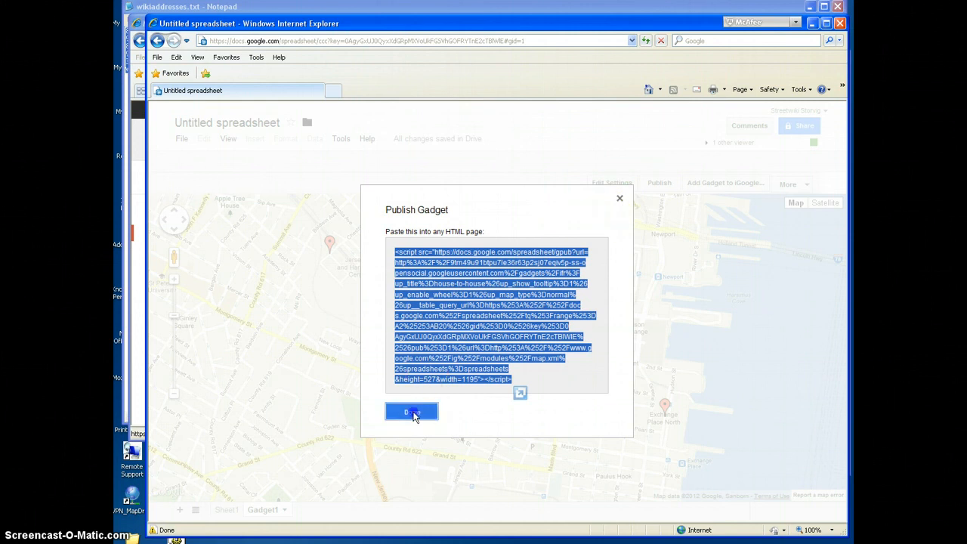
{"action": "mouse_move", "coordinate": [557, 283]}
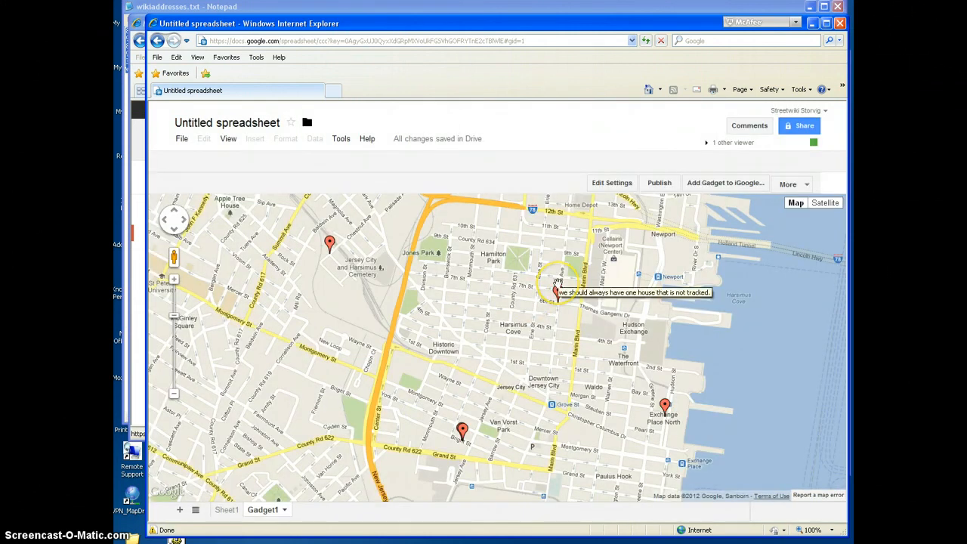
{"action": "left_click", "coordinate": [228, 511]}
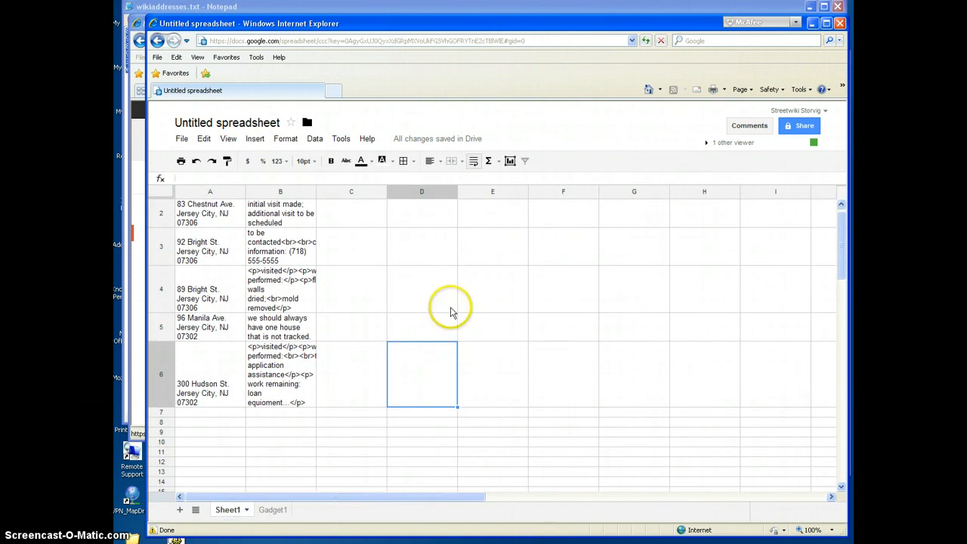
{"action": "left_click", "coordinate": [279, 510]}
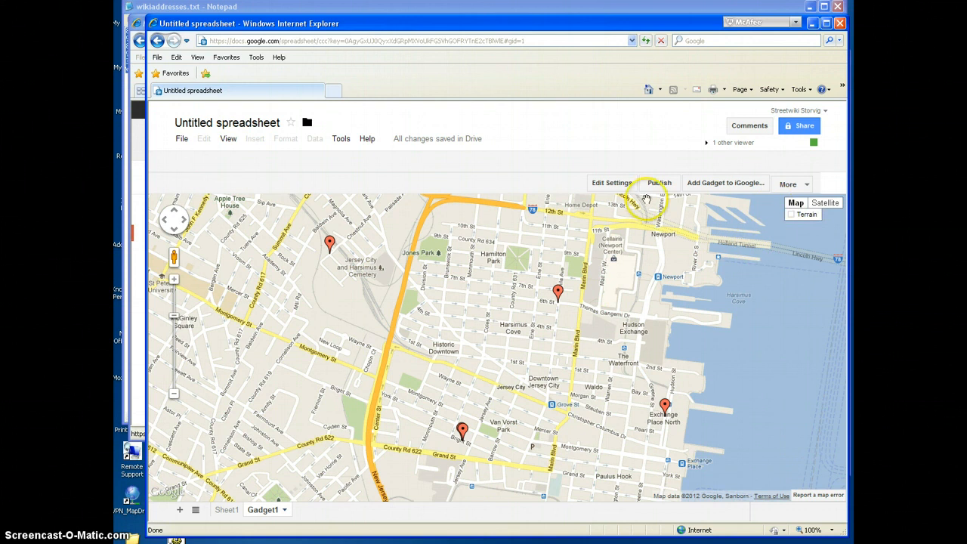
Step: Limit the map gadget's range to Sheet1!A2:B4, apply it, and compare the map's markers with the addresses in Sheet1
{"action": "left_click", "coordinate": [621, 185]}
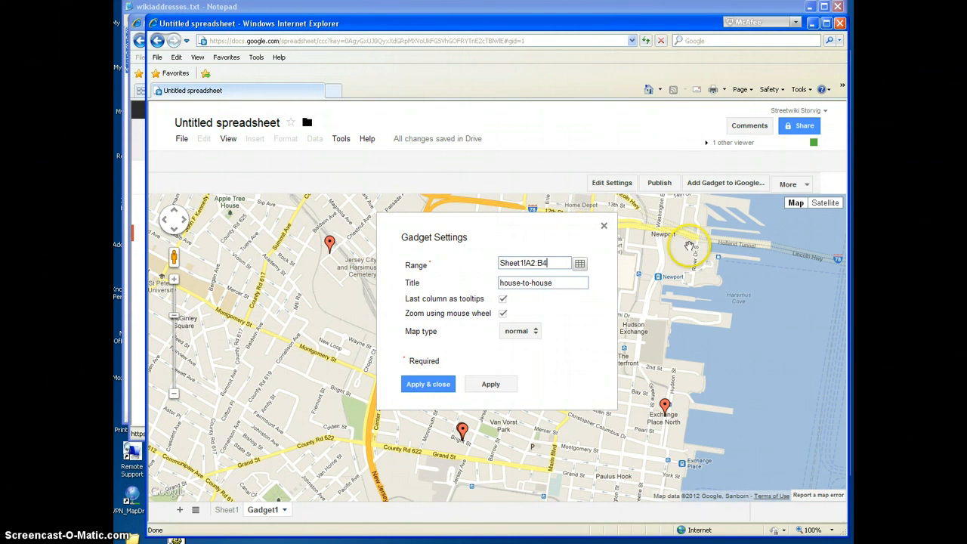
{"action": "left_click", "coordinate": [429, 384]}
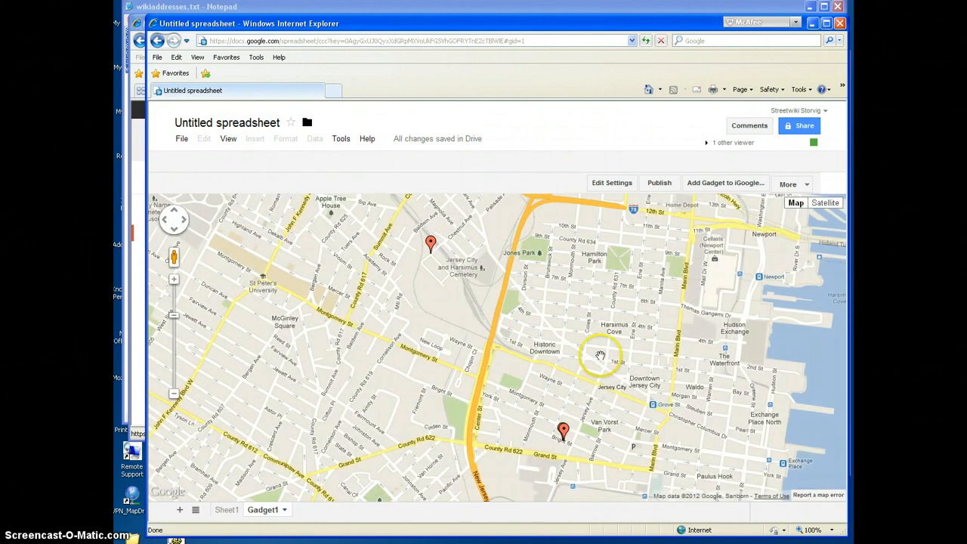
{"action": "left_click_drag", "start_coordinate": [604, 353], "coordinate": [616, 343]}
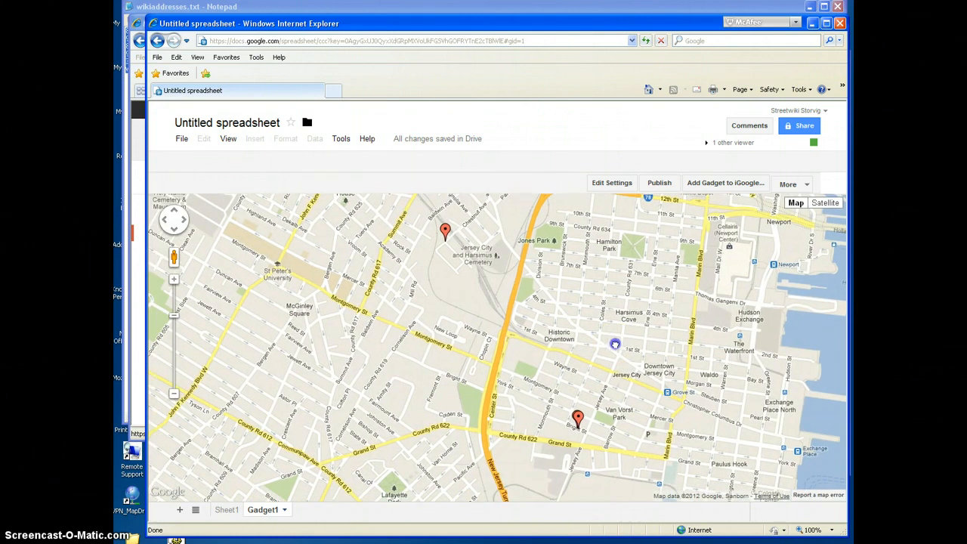
{"action": "left_click", "coordinate": [221, 510]}
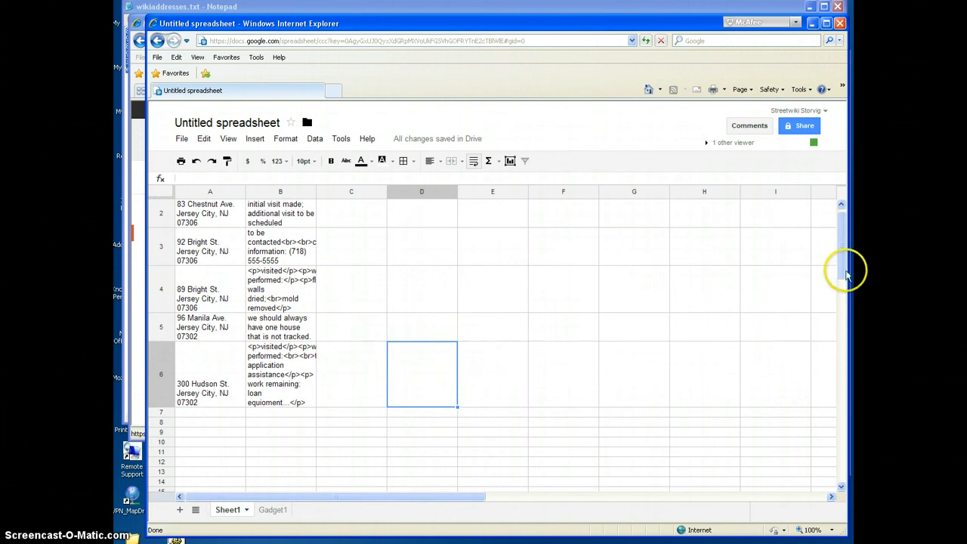
{"action": "scroll", "coordinate": [846, 269], "scroll_direction": "up", "scroll_amount": 1}
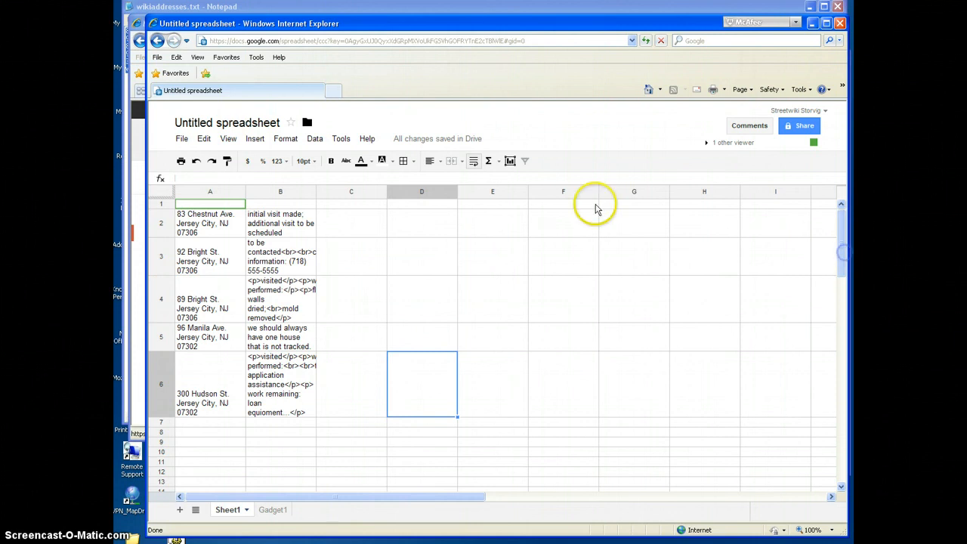
{"action": "left_click", "coordinate": [276, 509]}
Step: Inspect Gadget1 and Sheet1 in the other open spreadsheet window and return to the first window's map
{"action": "key", "text": "alt+Tab"}
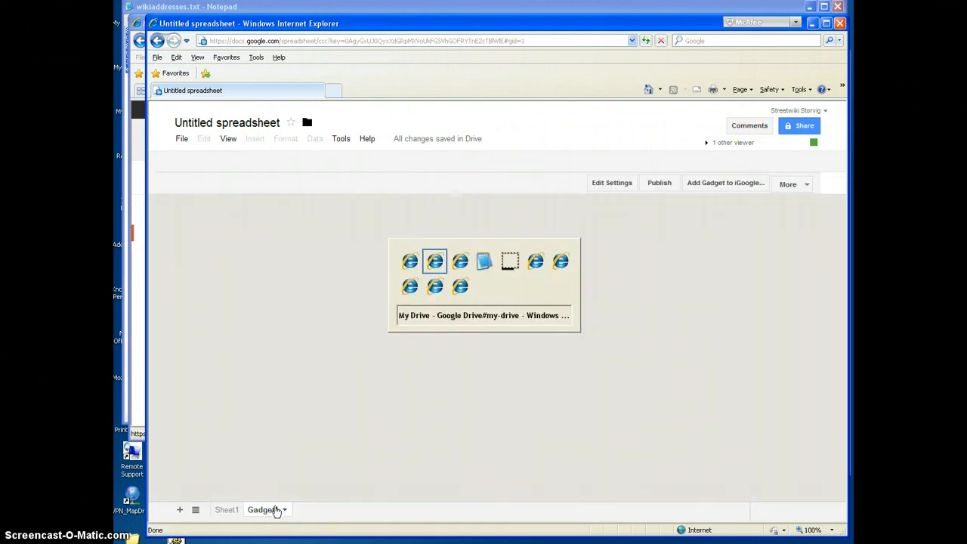
{"action": "key", "text": "alt+Tab"}
{"action": "left_click", "coordinate": [277, 495]}
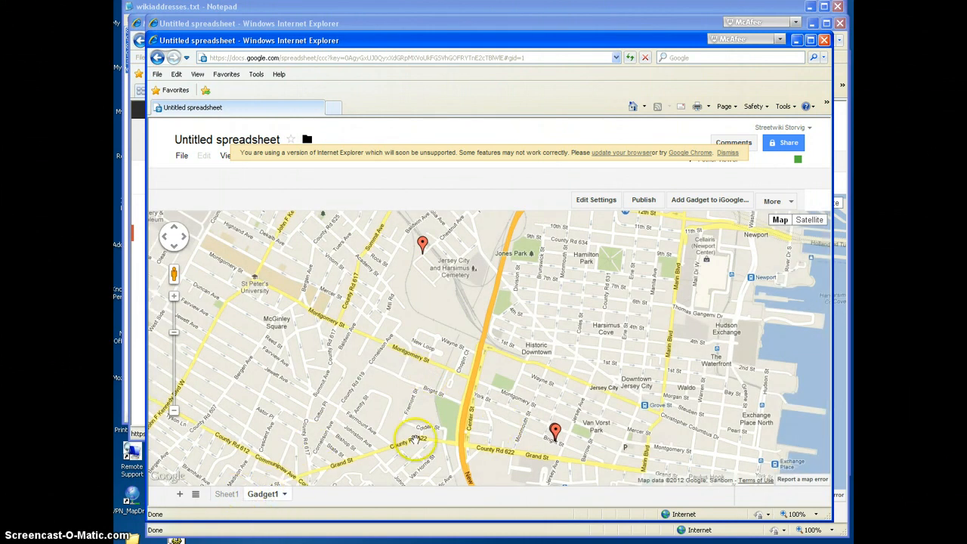
{"action": "key", "text": "alt+Tab"}
{"action": "key", "text": "alt+Tab"}
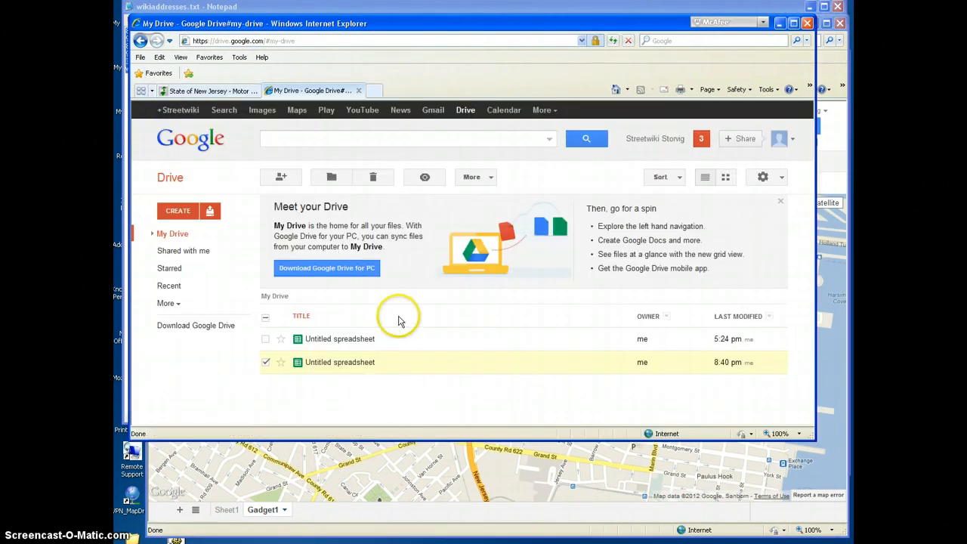
{"action": "key", "text": "alt+Tab"}
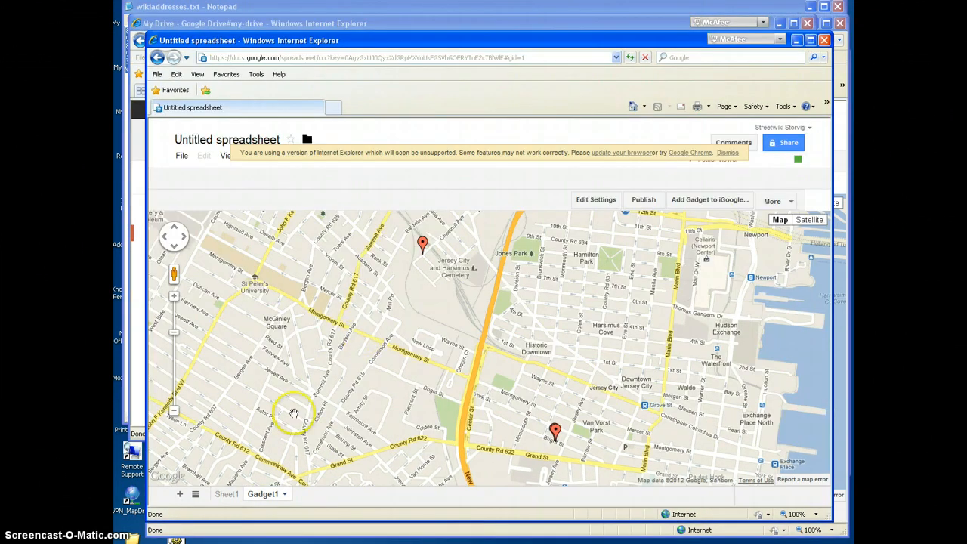
{"action": "left_click", "coordinate": [227, 493]}
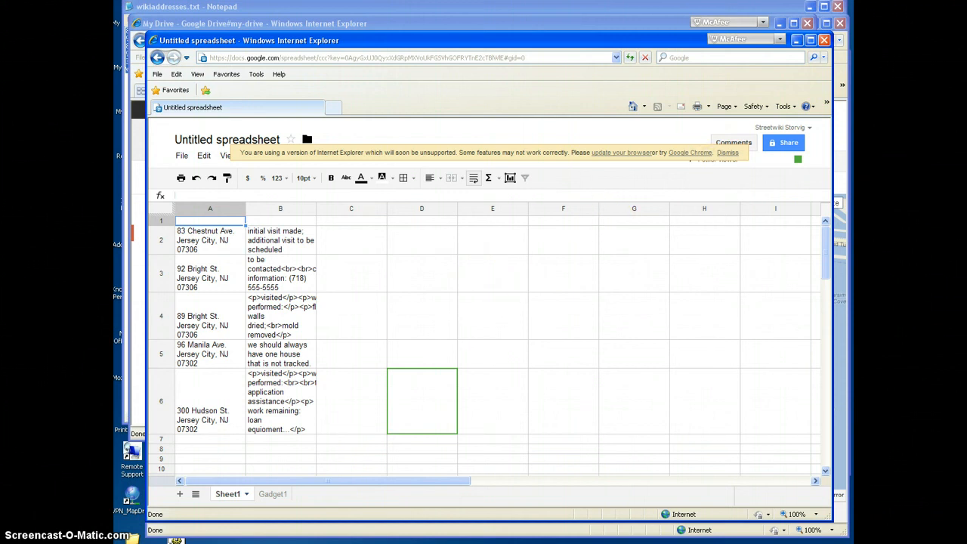
{"action": "key", "text": "alt+Tab"}
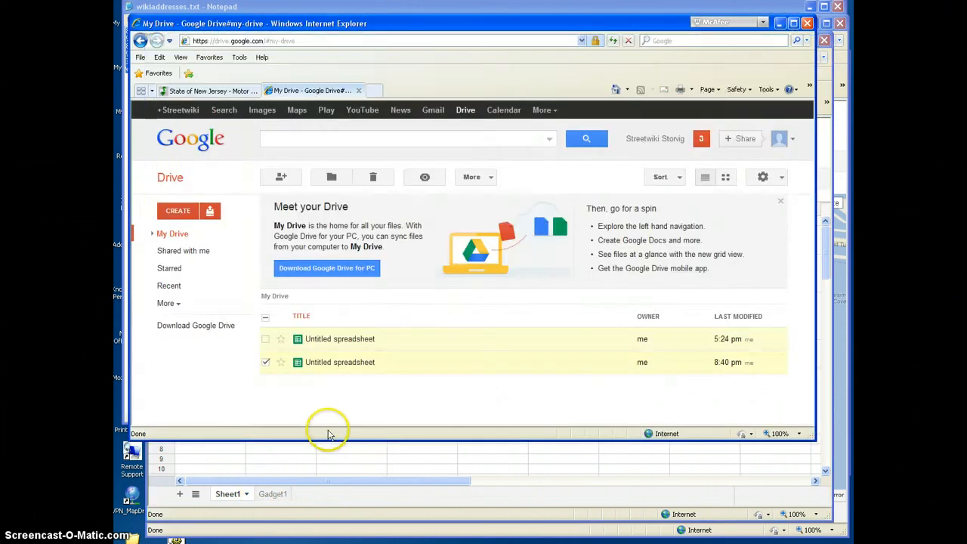
{"action": "key", "text": "alt+Tab"}
{"action": "key", "text": "alt+Tab"}
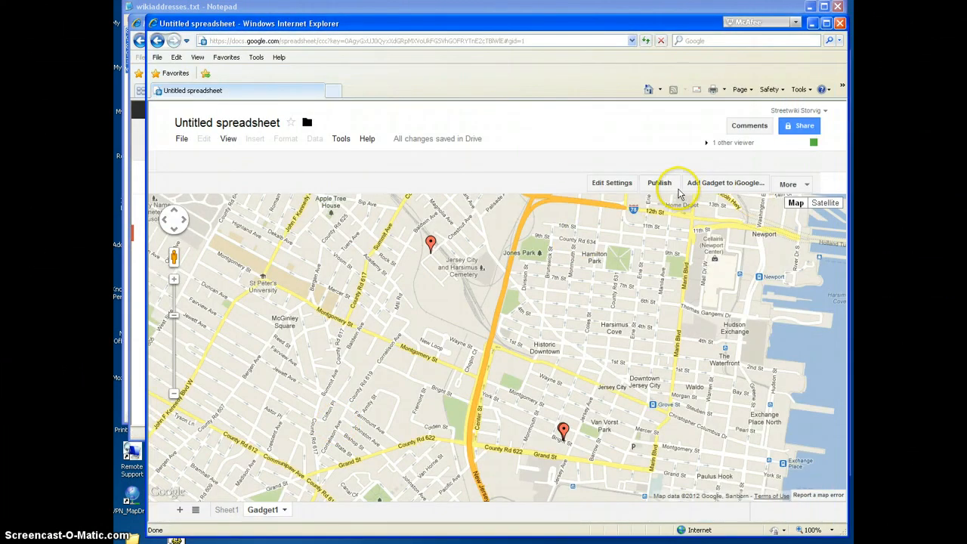
Step: Extend the map gadget's range to Sheet1!A2:B25, apply it, and check the note on the Chestnut Ave. marker
{"action": "left_click", "coordinate": [607, 184]}
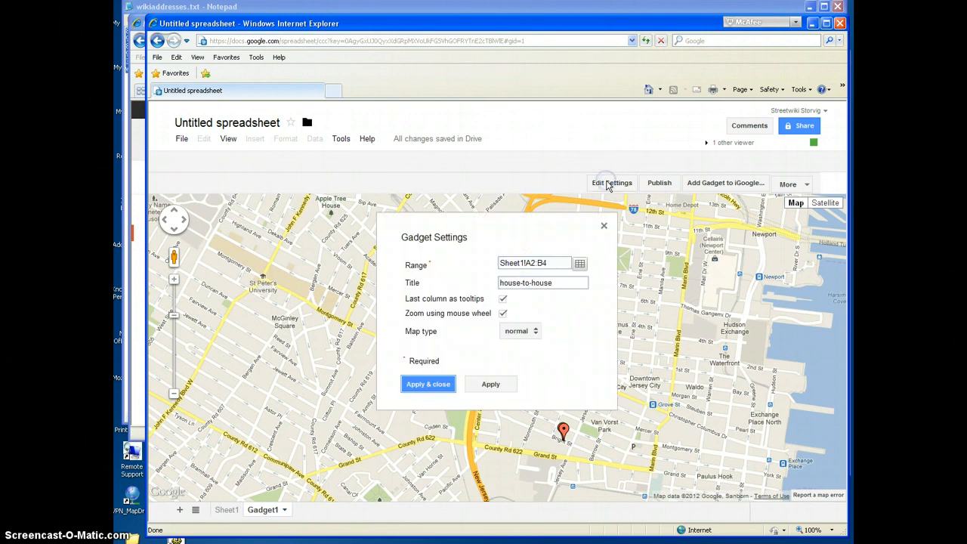
{"action": "left_click", "coordinate": [548, 265]}
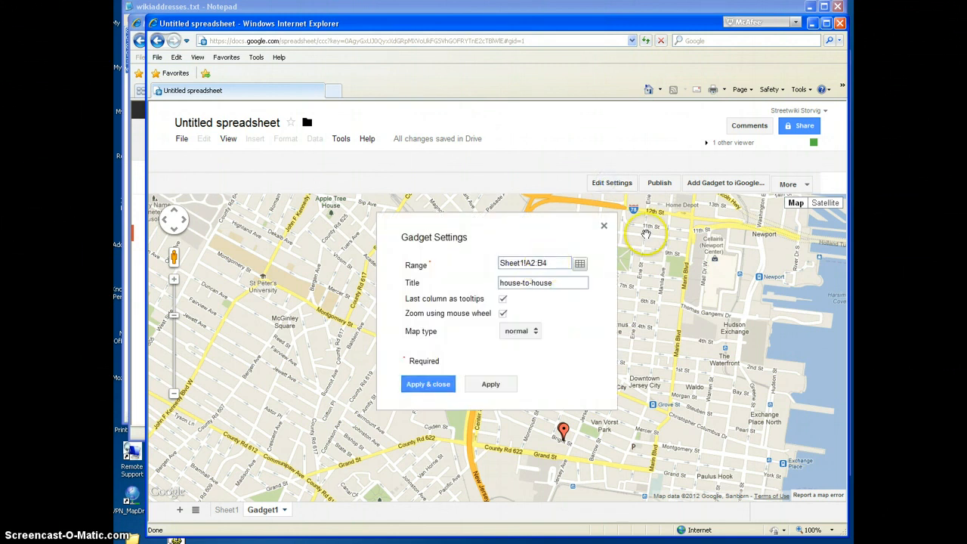
{"action": "left_click", "coordinate": [425, 384]}
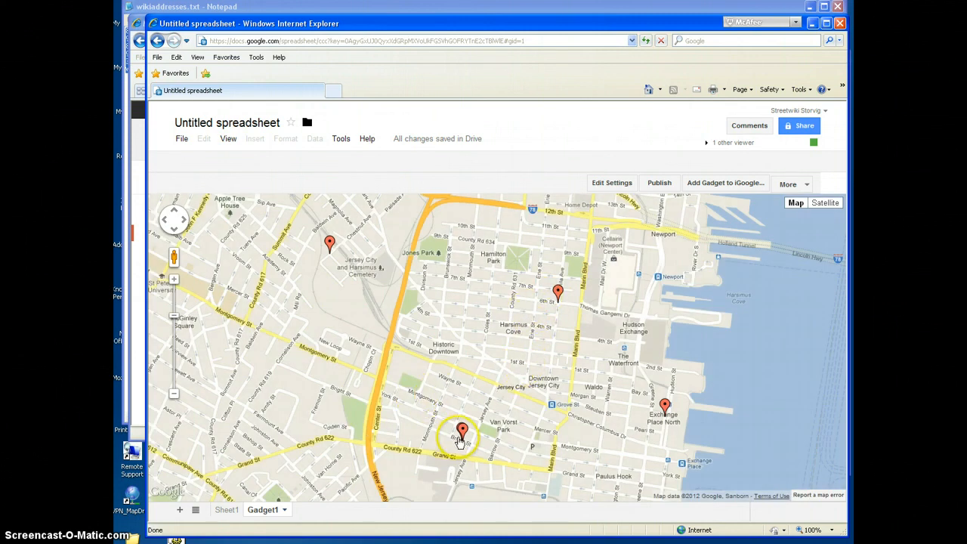
{"action": "left_click", "coordinate": [333, 248]}
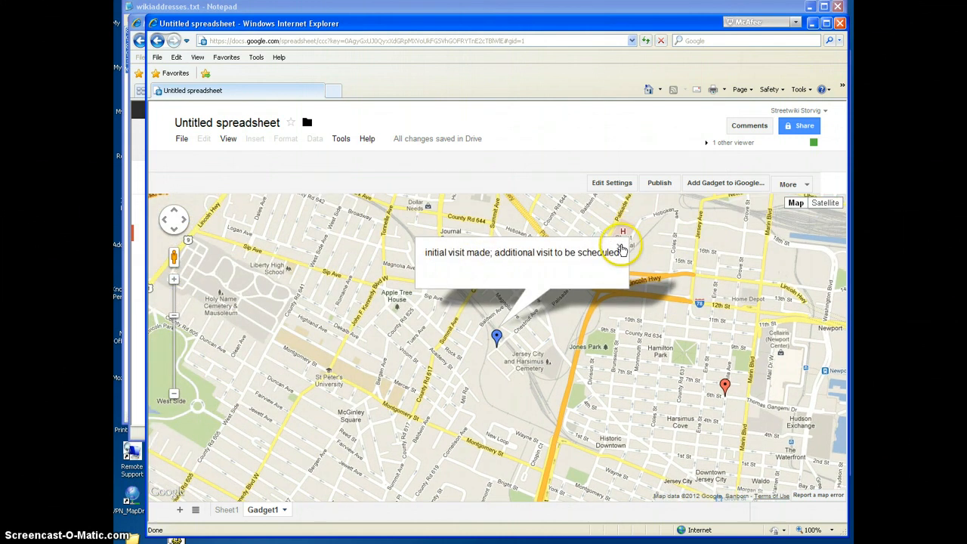
{"action": "left_click", "coordinate": [620, 250]}
Step: Change the note in Sheet1 cell B2 to "initial visit not made; additional visit to be scheduled" and check it on the Gadget1 marker
{"action": "left_click", "coordinate": [224, 510]}
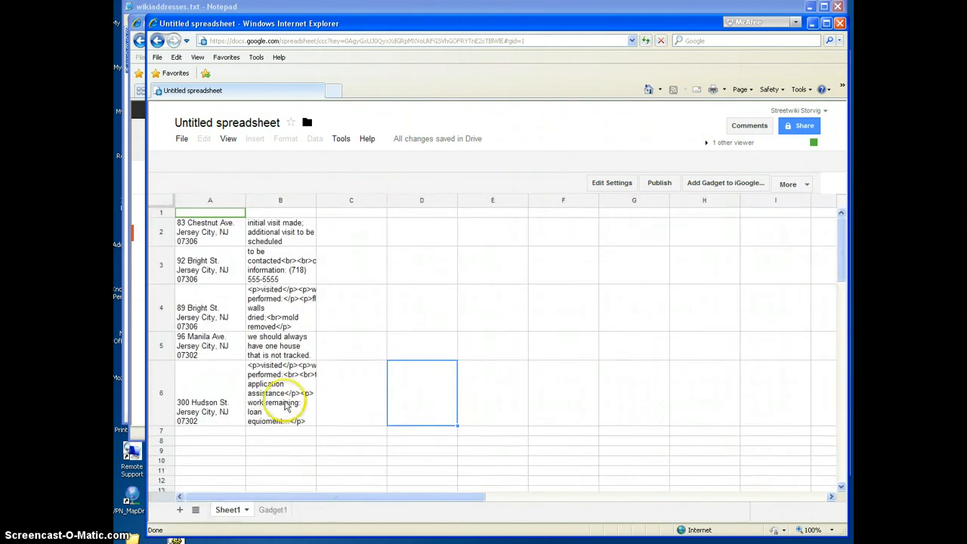
{"action": "left_click", "coordinate": [306, 219]}
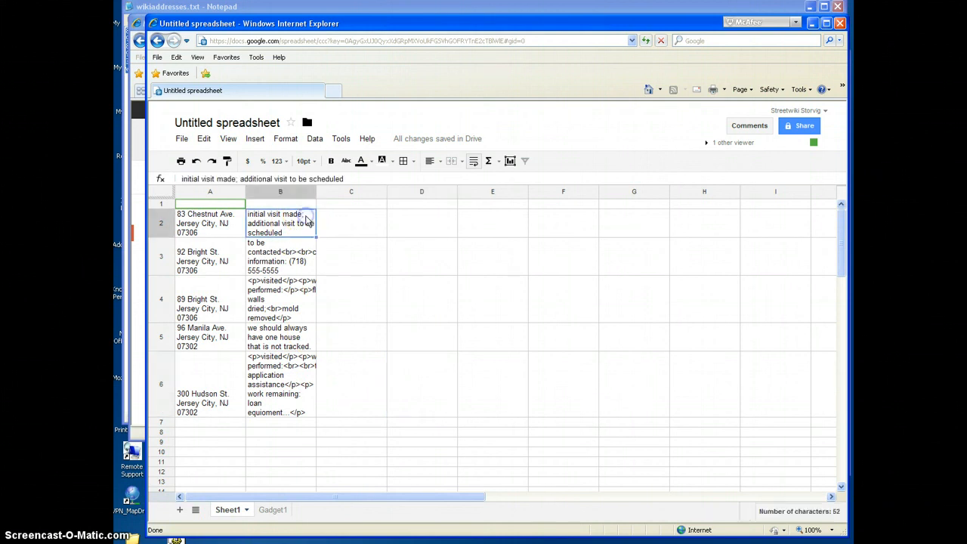
{"action": "double_click", "coordinate": [289, 215]}
{"action": "left_click", "coordinate": [283, 214]}
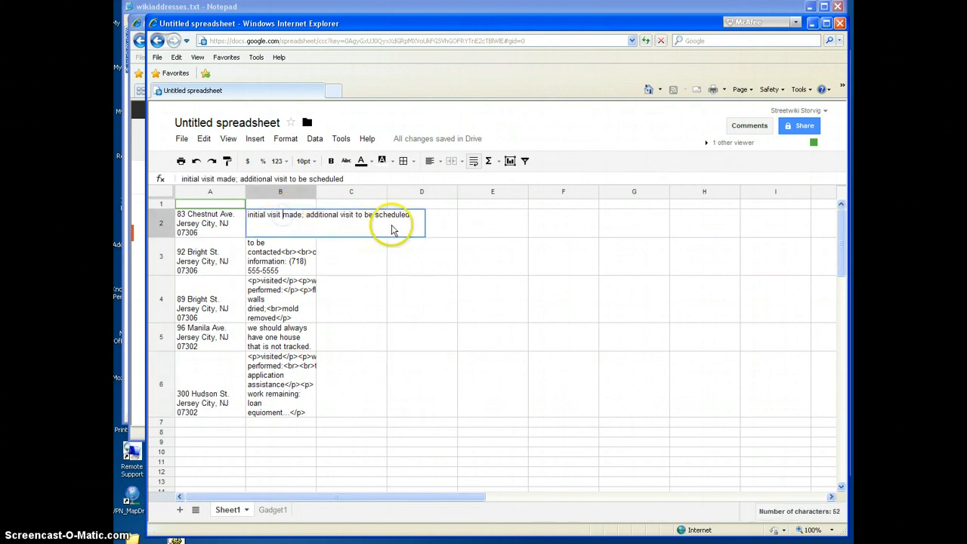
{"action": "type", "text": "no"}
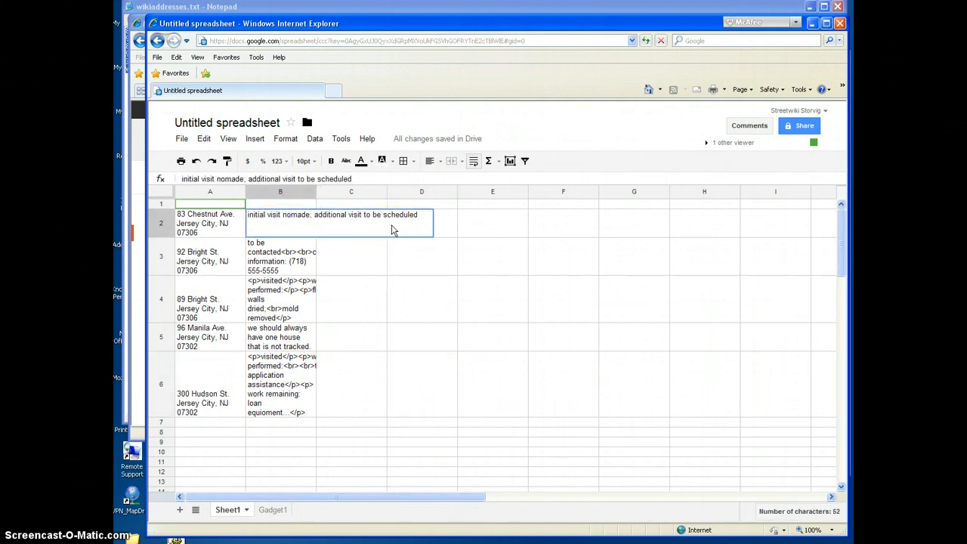
{"action": "type", "text": "t"}
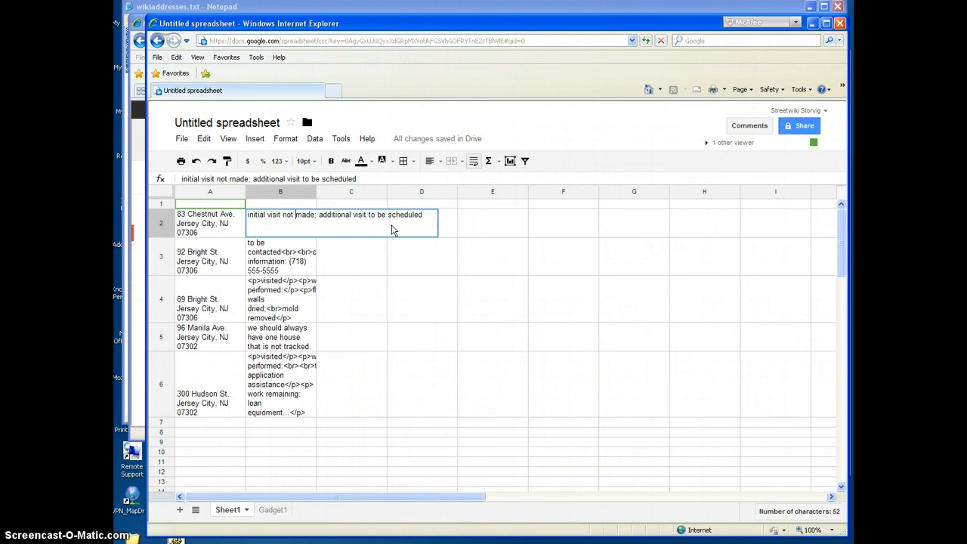
{"action": "key", "text": "Return"}
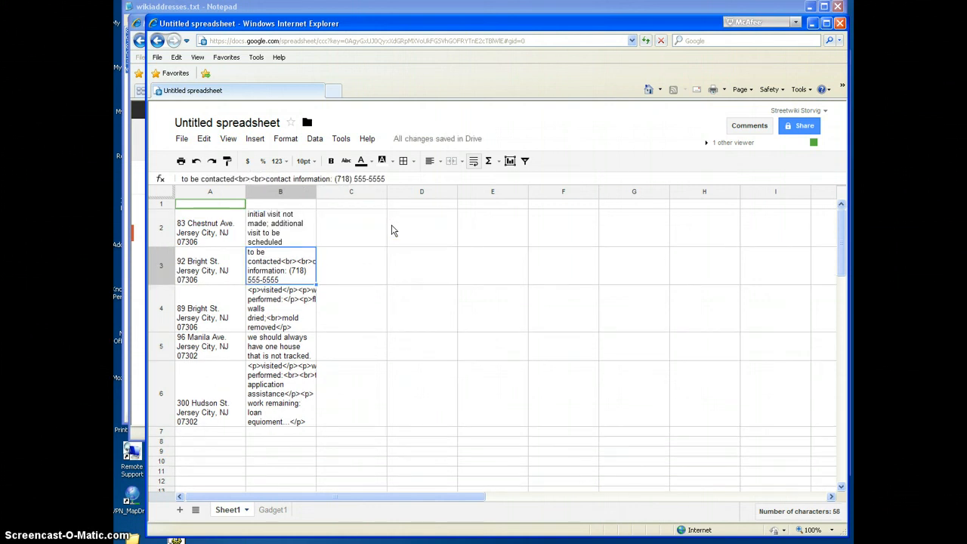
{"action": "left_click", "coordinate": [273, 510]}
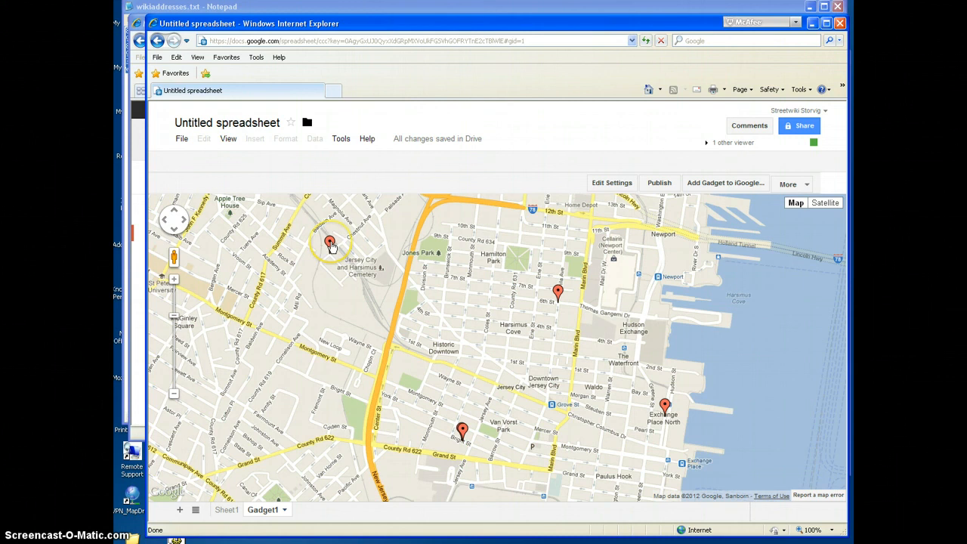
{"action": "left_click", "coordinate": [330, 241]}
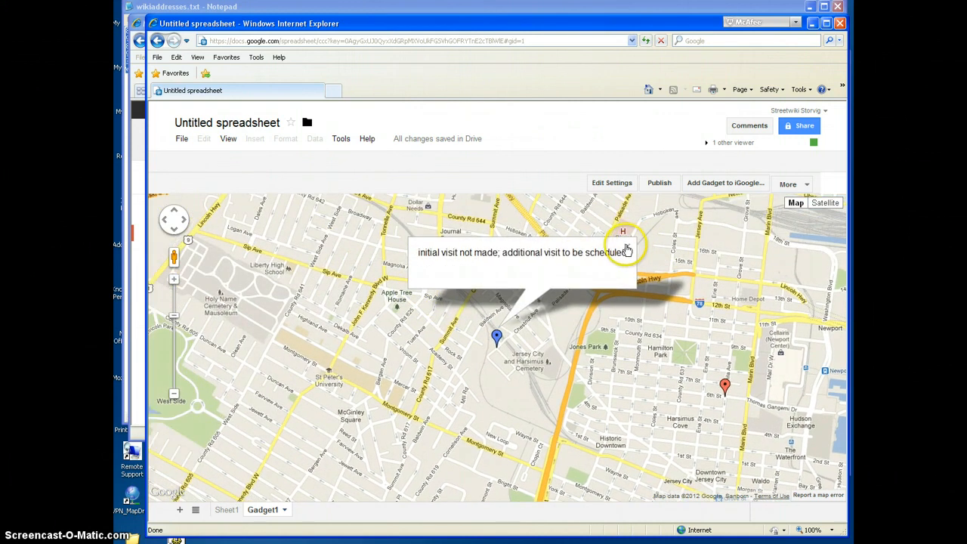
{"action": "left_click", "coordinate": [626, 246]}
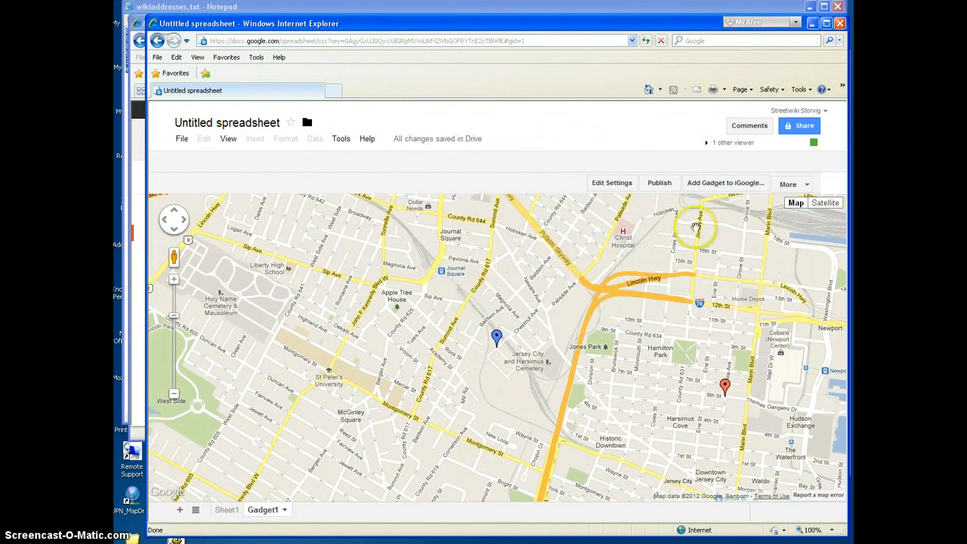
Step: Return to Sheet1 and examine the address and note columns and the empty cells beside them
{"action": "left_click", "coordinate": [220, 511]}
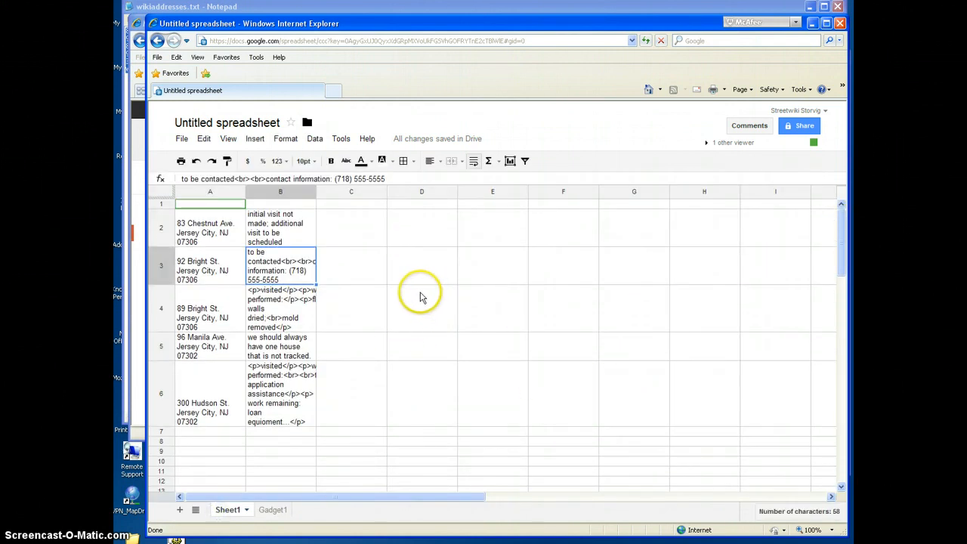
{"action": "left_click", "coordinate": [361, 225]}
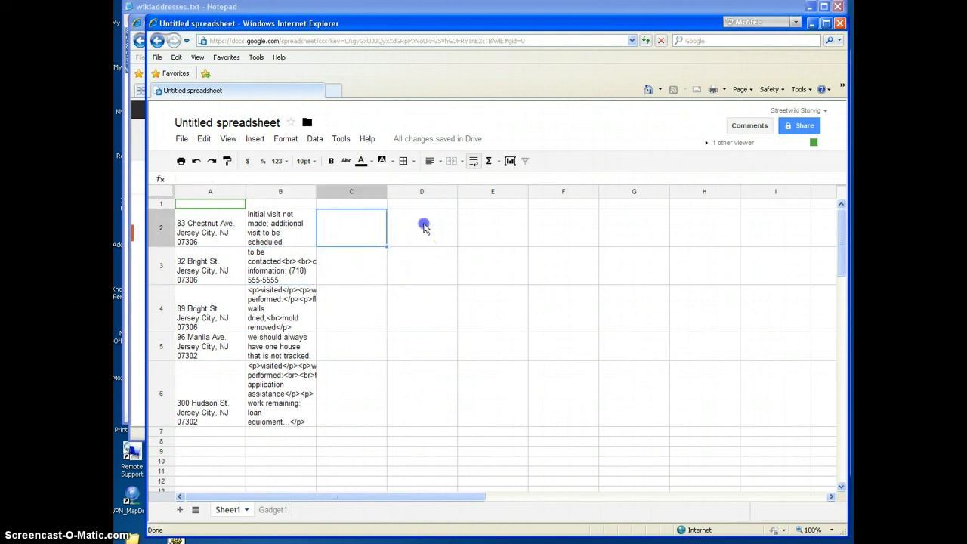
{"action": "left_click", "coordinate": [422, 226]}
{"action": "left_click", "coordinate": [512, 230]}
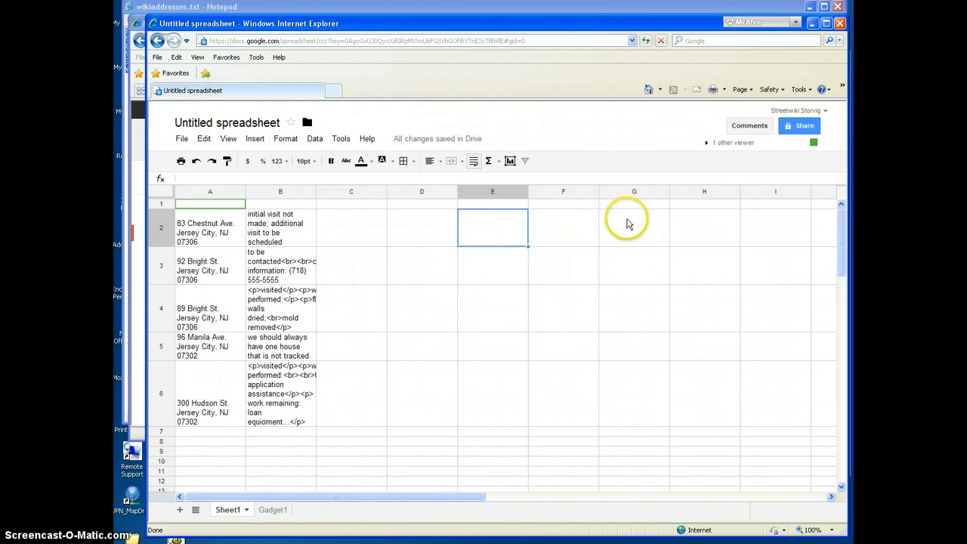
{"action": "left_click_drag", "start_coordinate": [213, 227], "coordinate": [260, 303]}
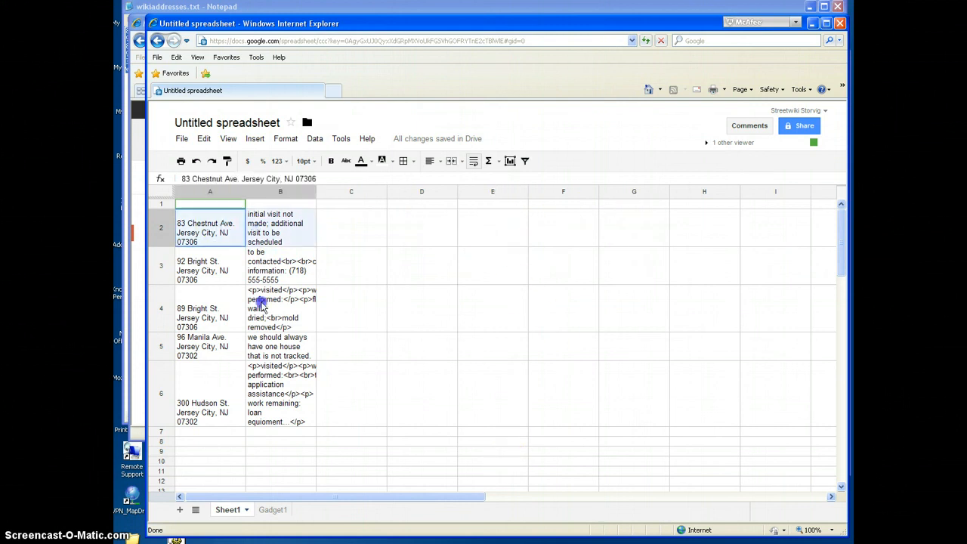
{"action": "left_click", "coordinate": [446, 269]}
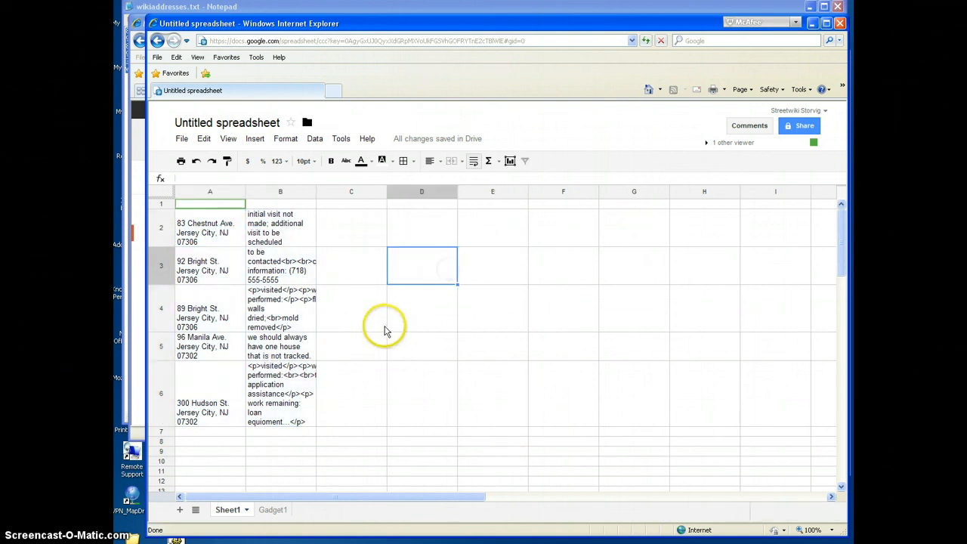
{"action": "left_click", "coordinate": [354, 229]}
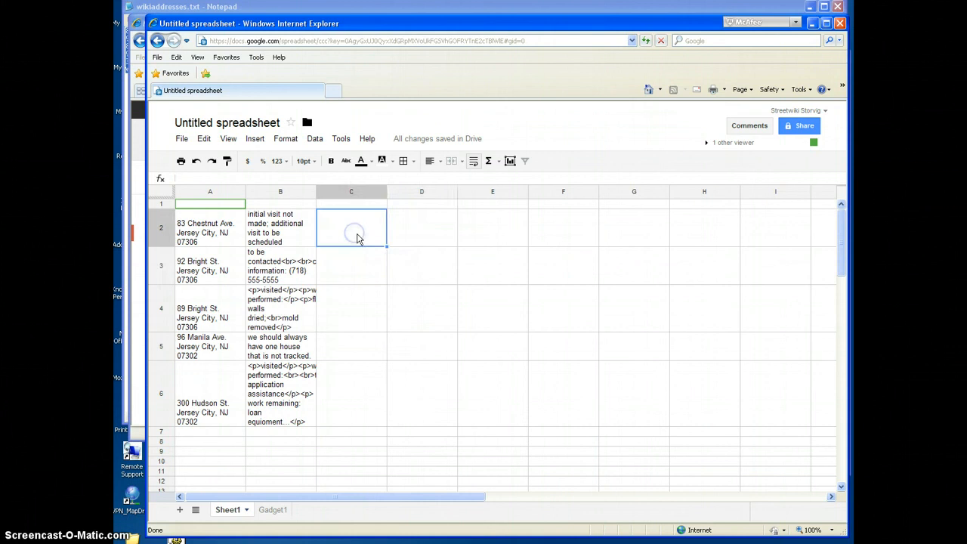